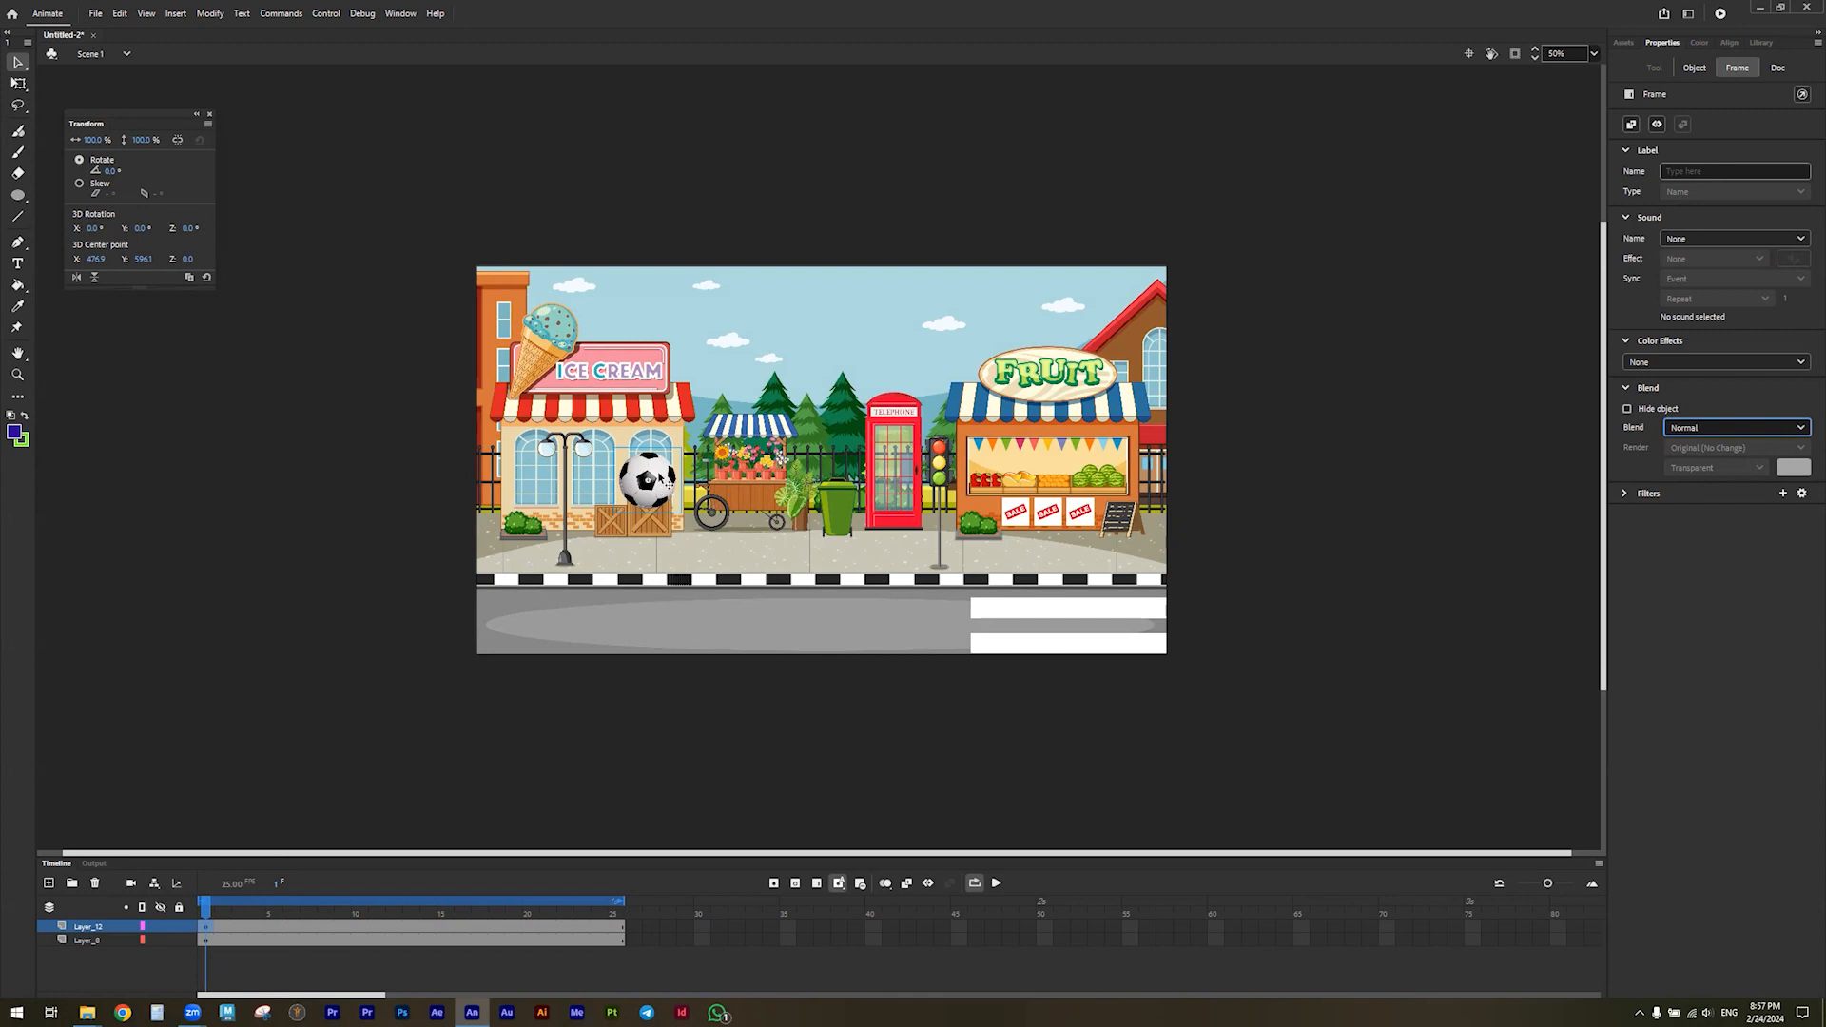
Convert the soccer ball to a movie clip named Symbol 2 and set its rendering to Cache as Bitmap
right_click(667, 481)
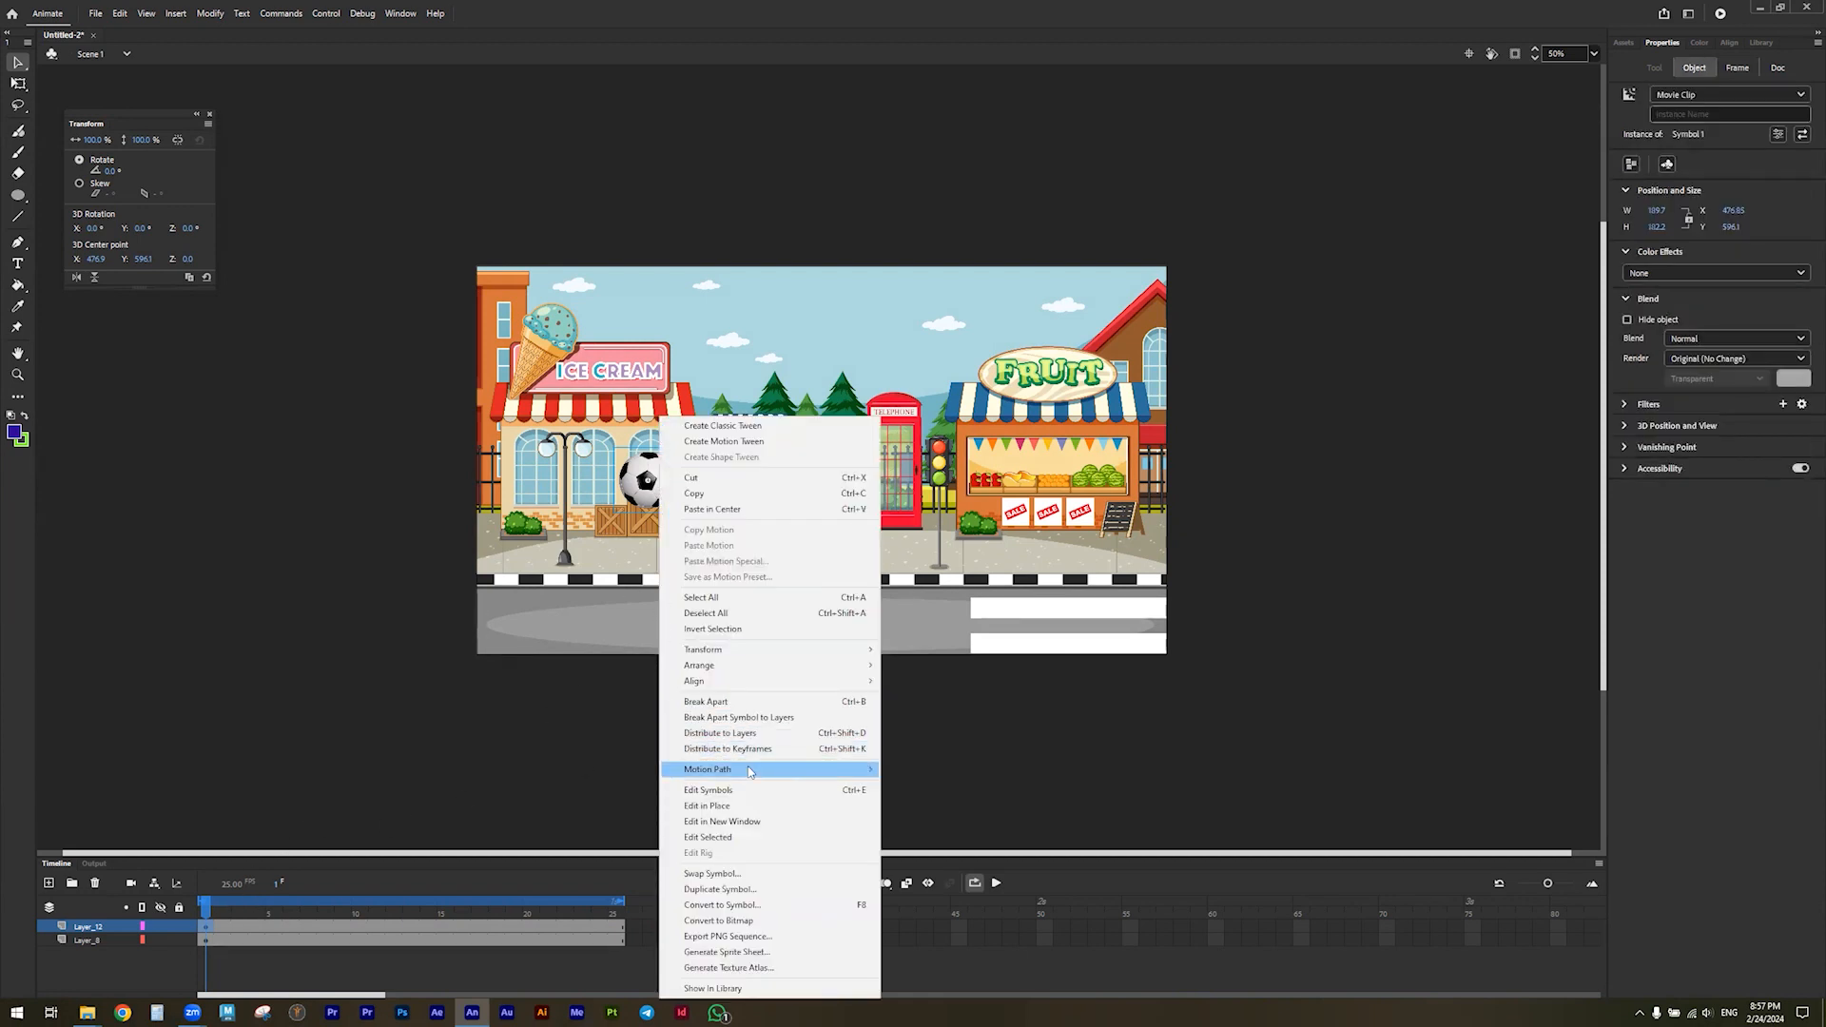
mouse_move(744, 771)
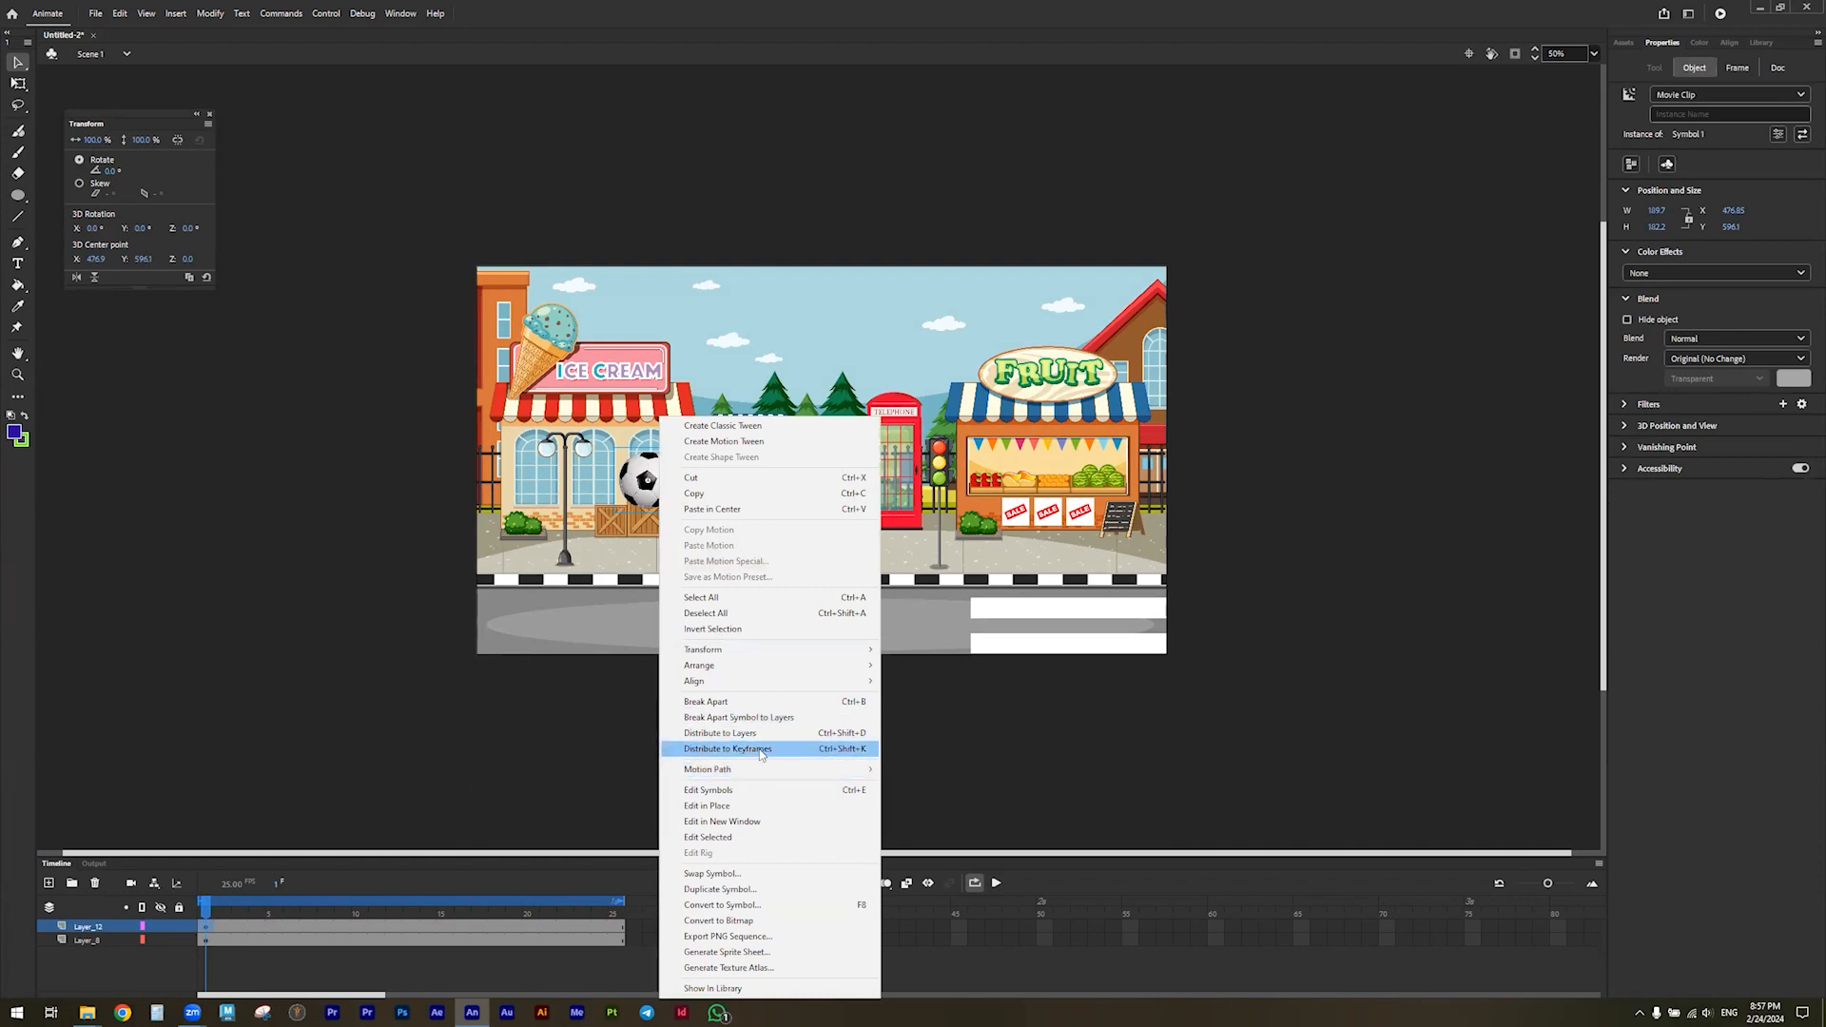
left_click(737, 906)
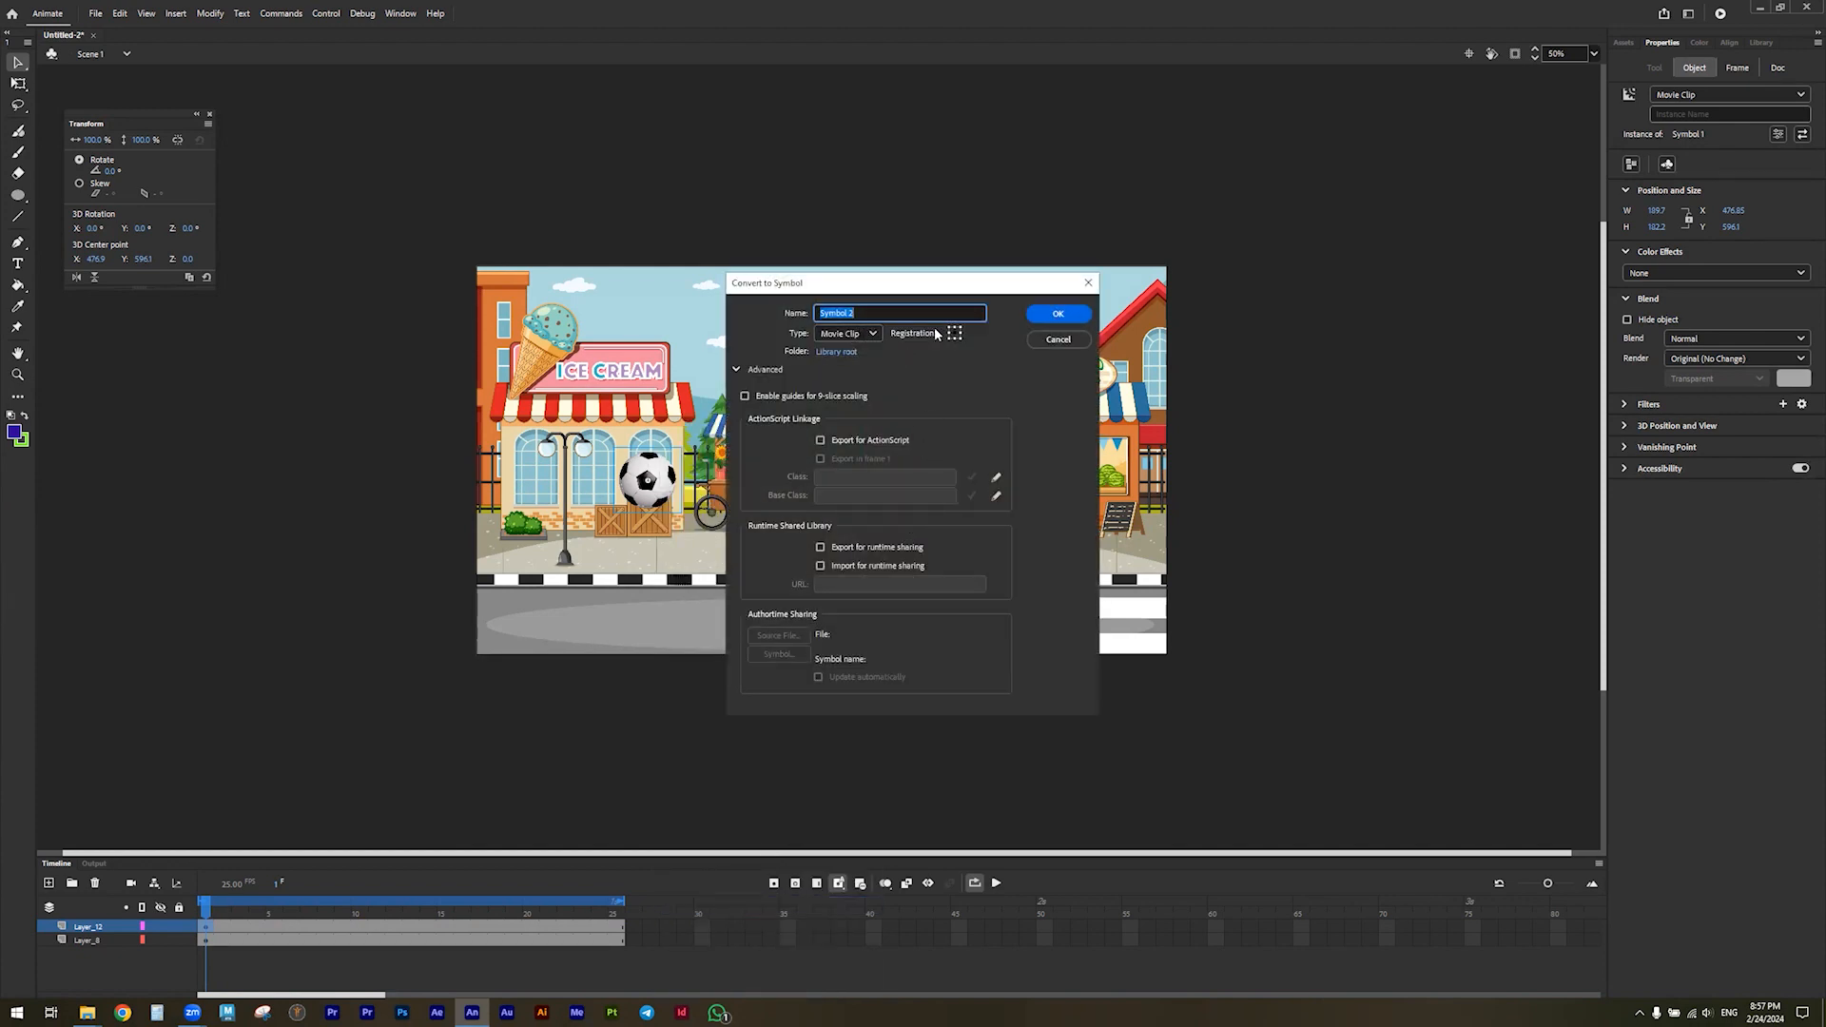
left_click(1046, 314)
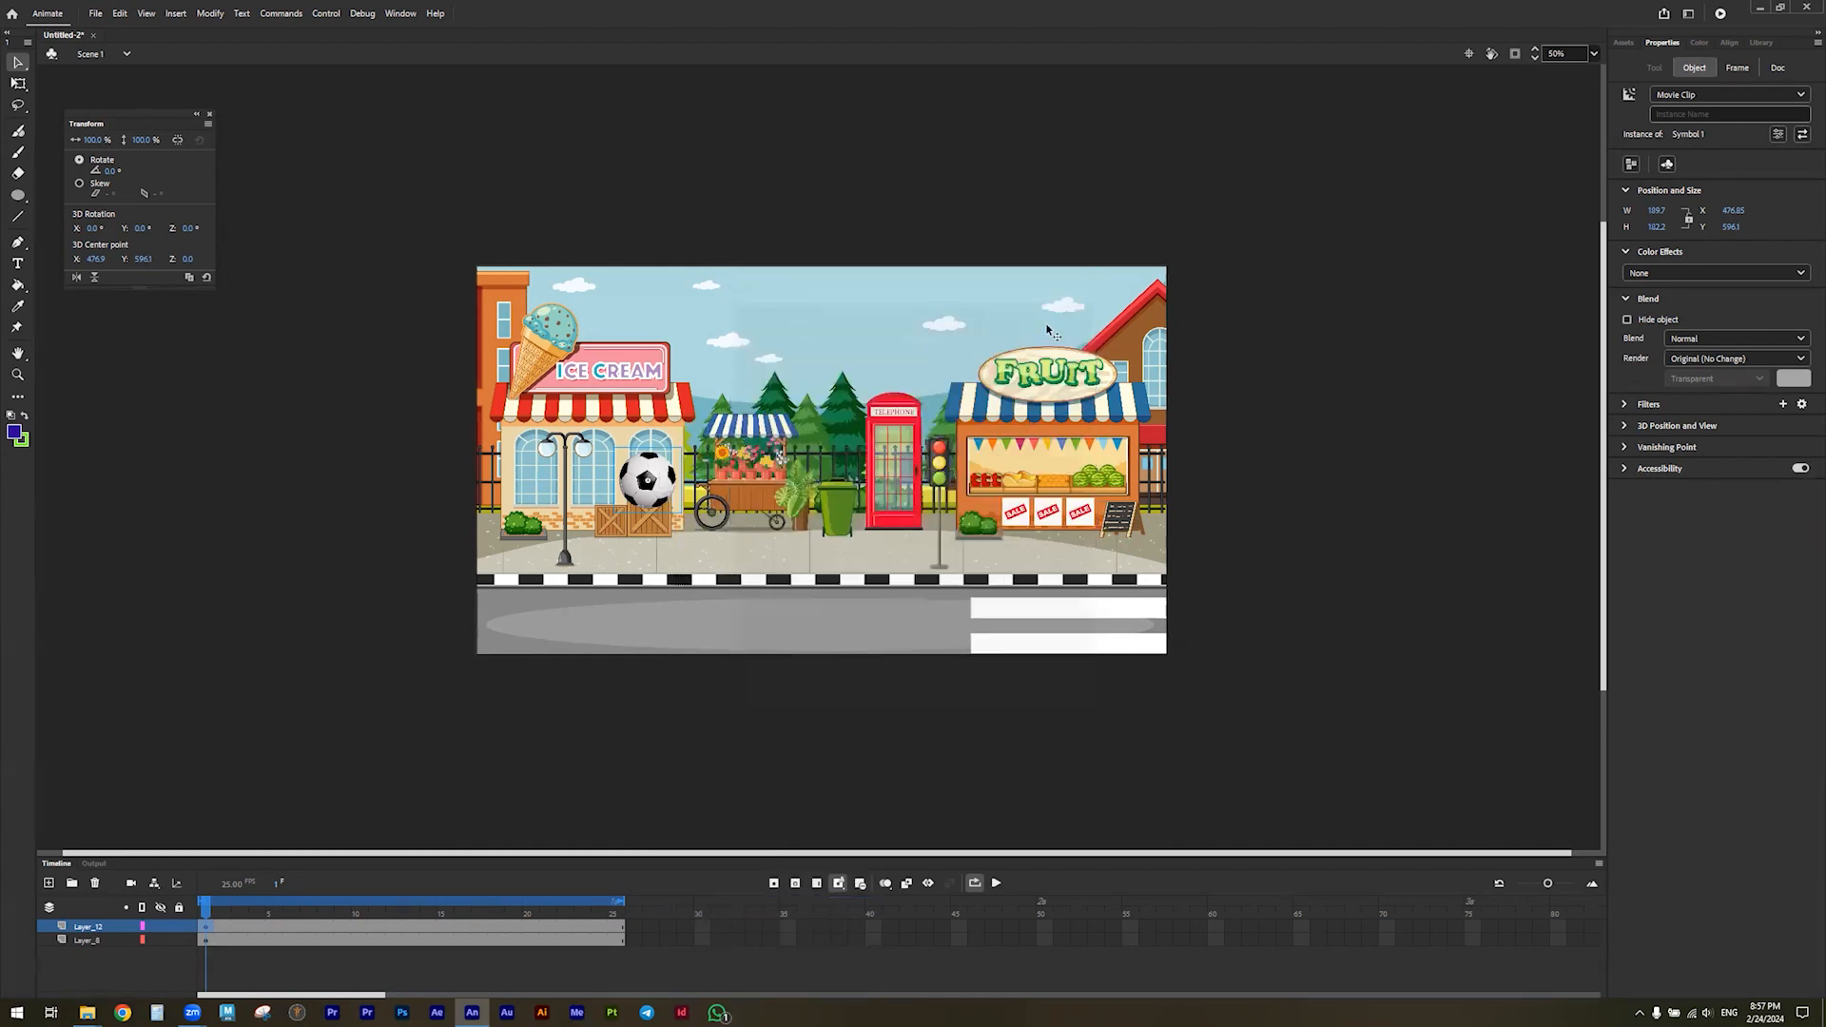
left_click(1713, 359)
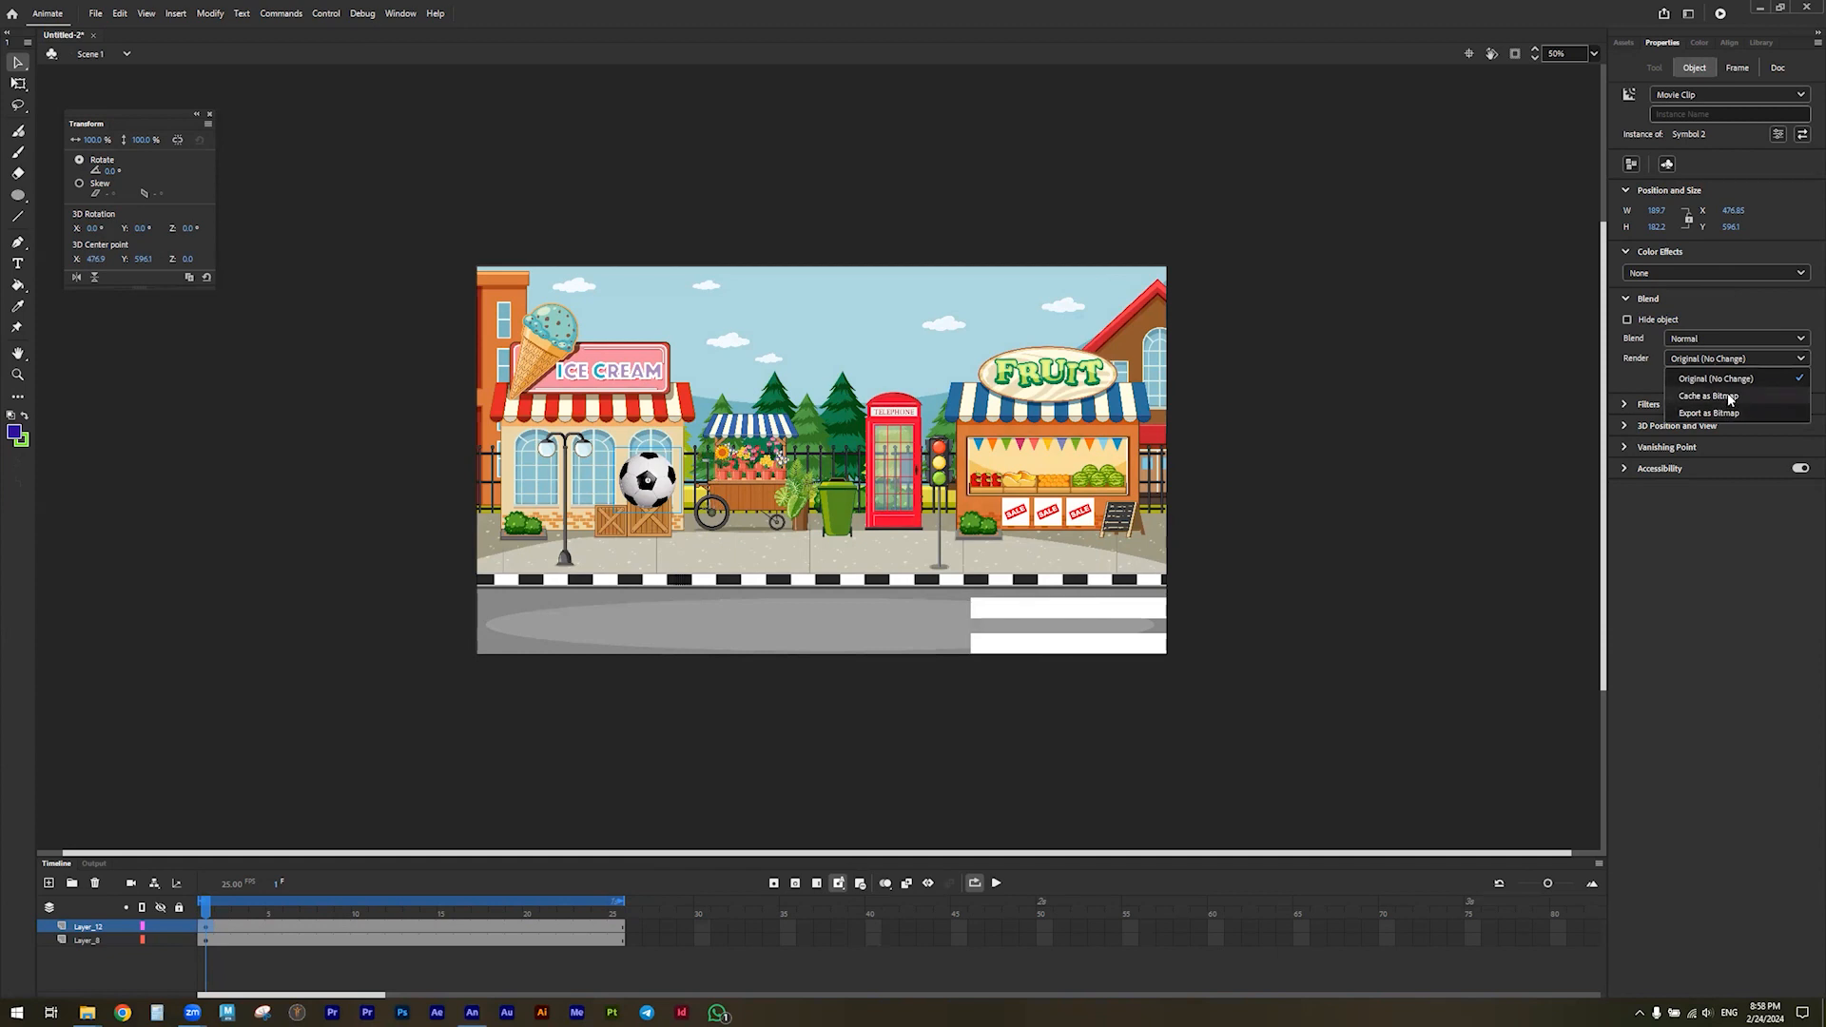
left_click(1708, 395)
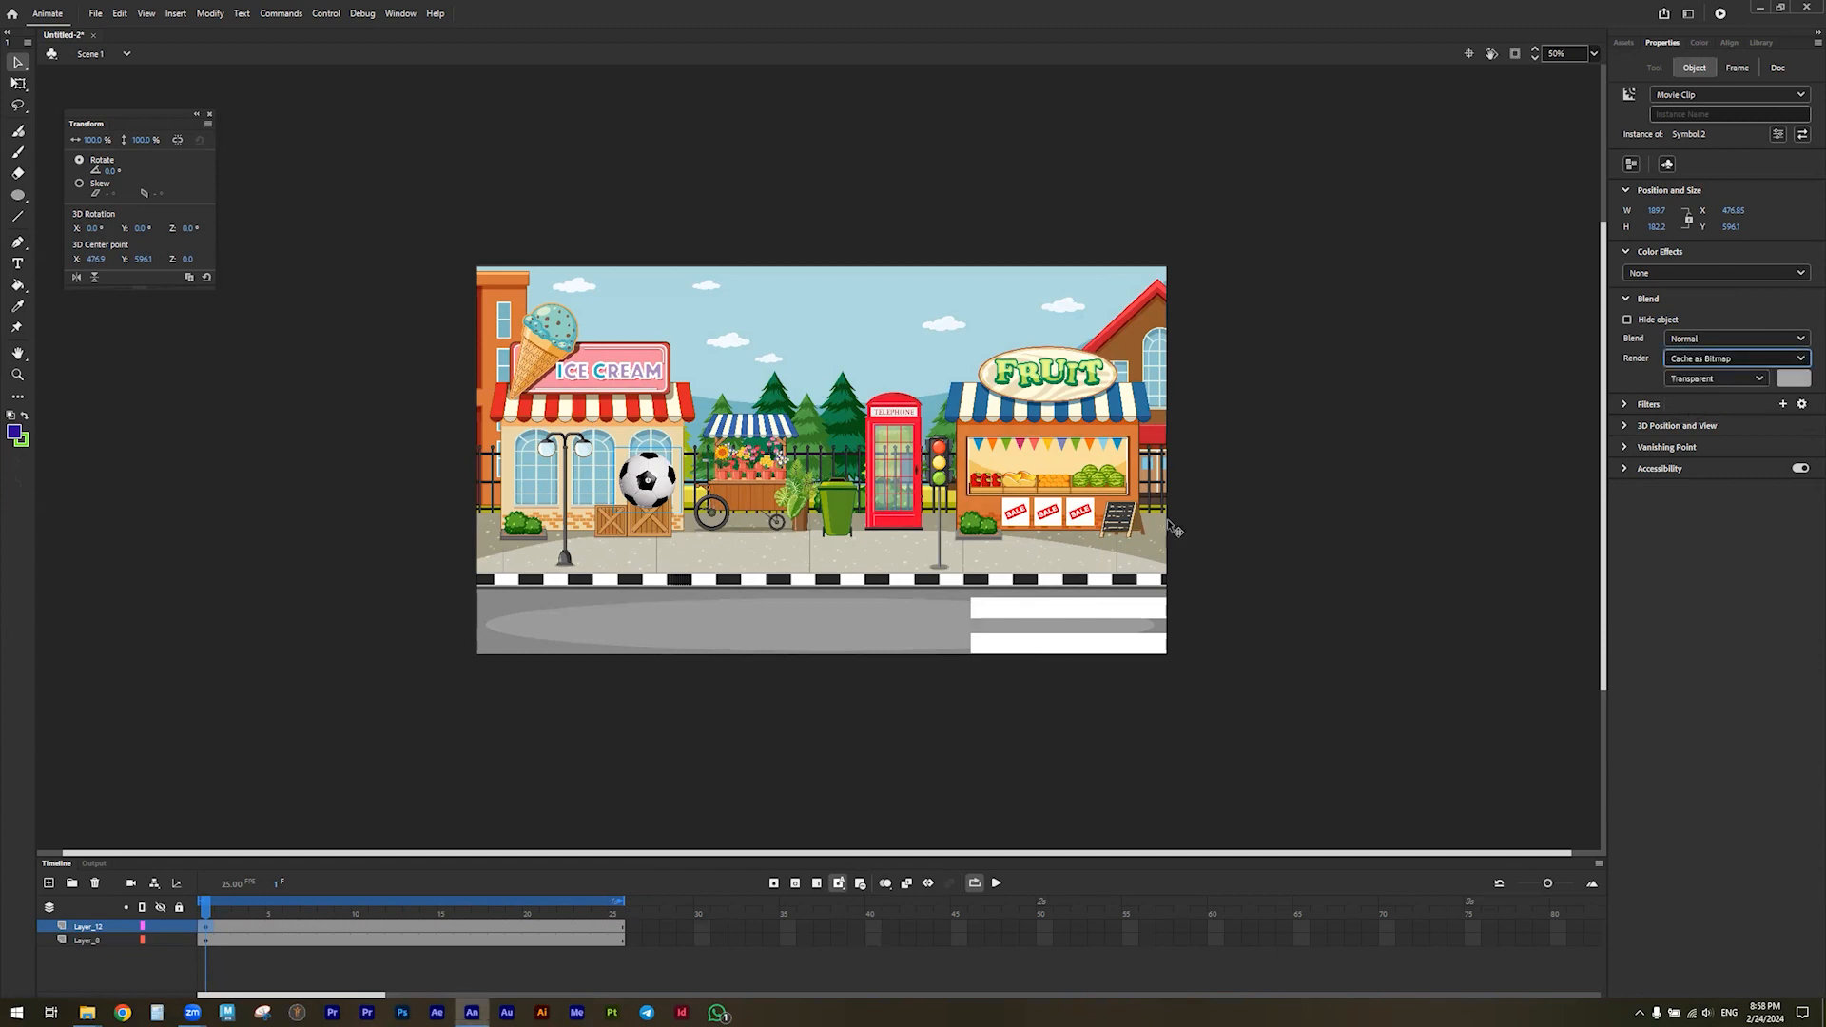
Create a classic tween across the soccer ball's layer
left_click(266, 935)
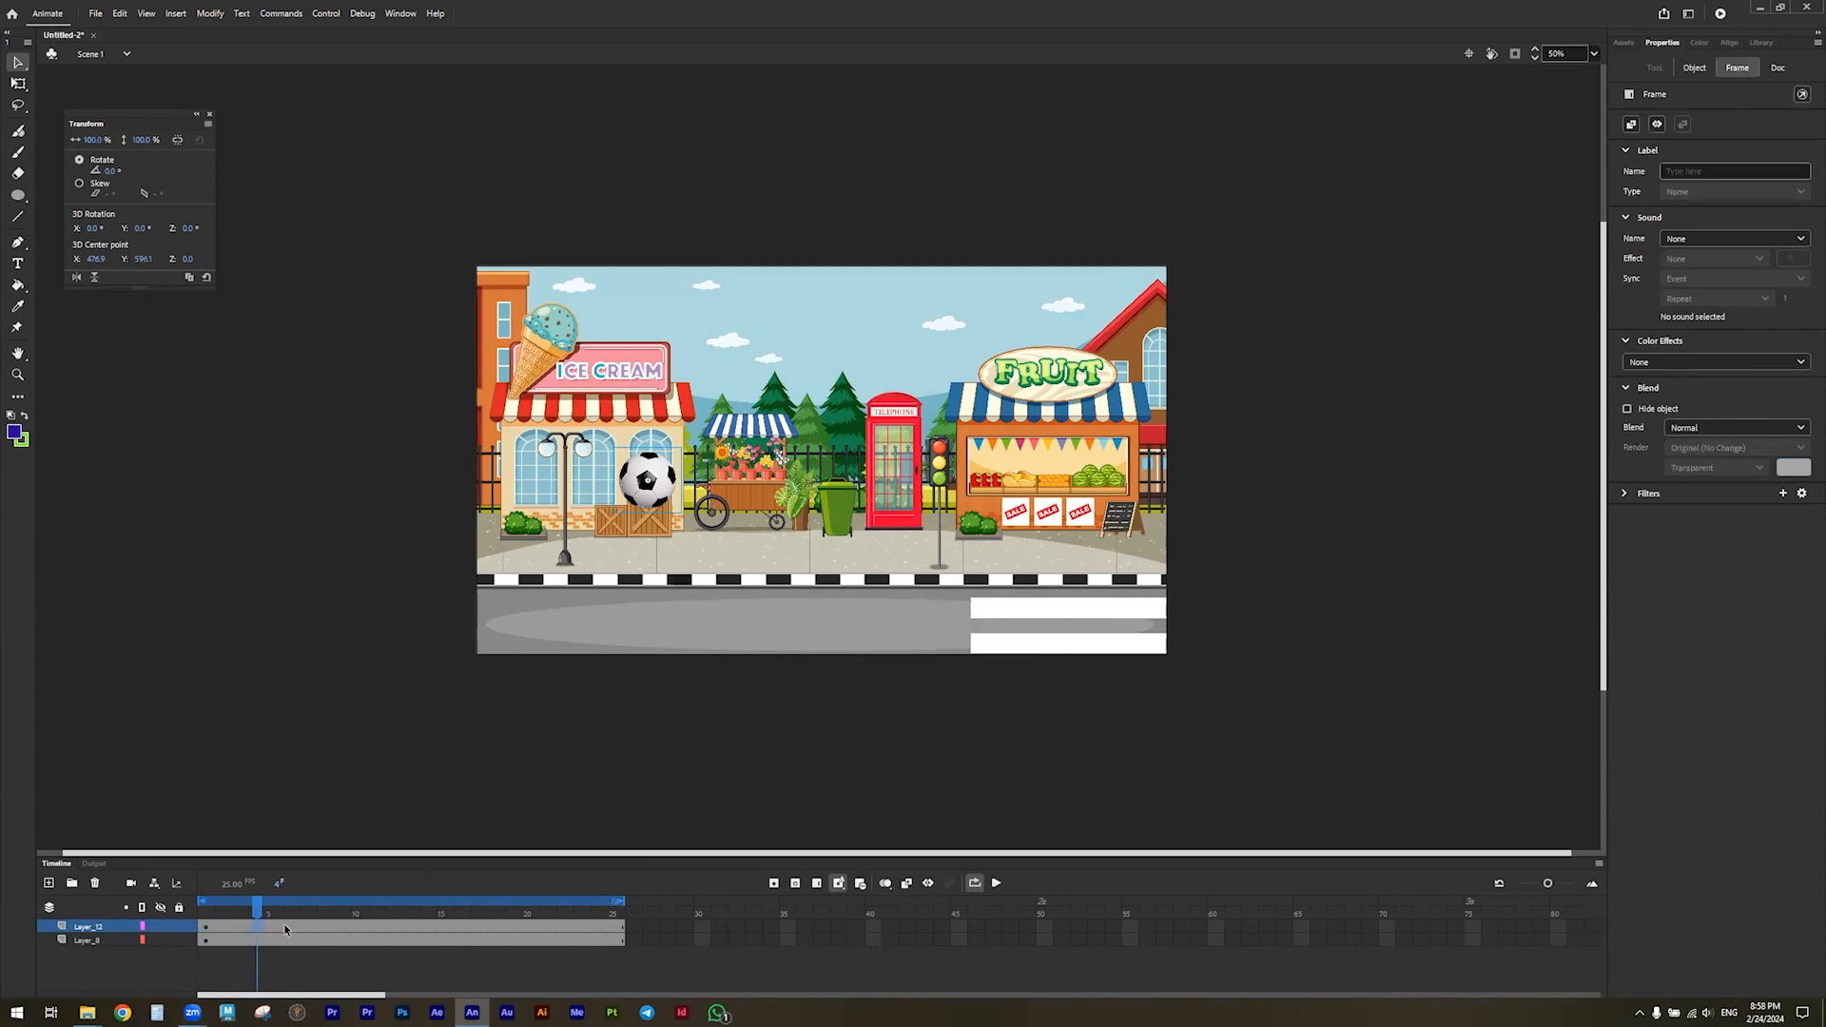
right_click(287, 935)
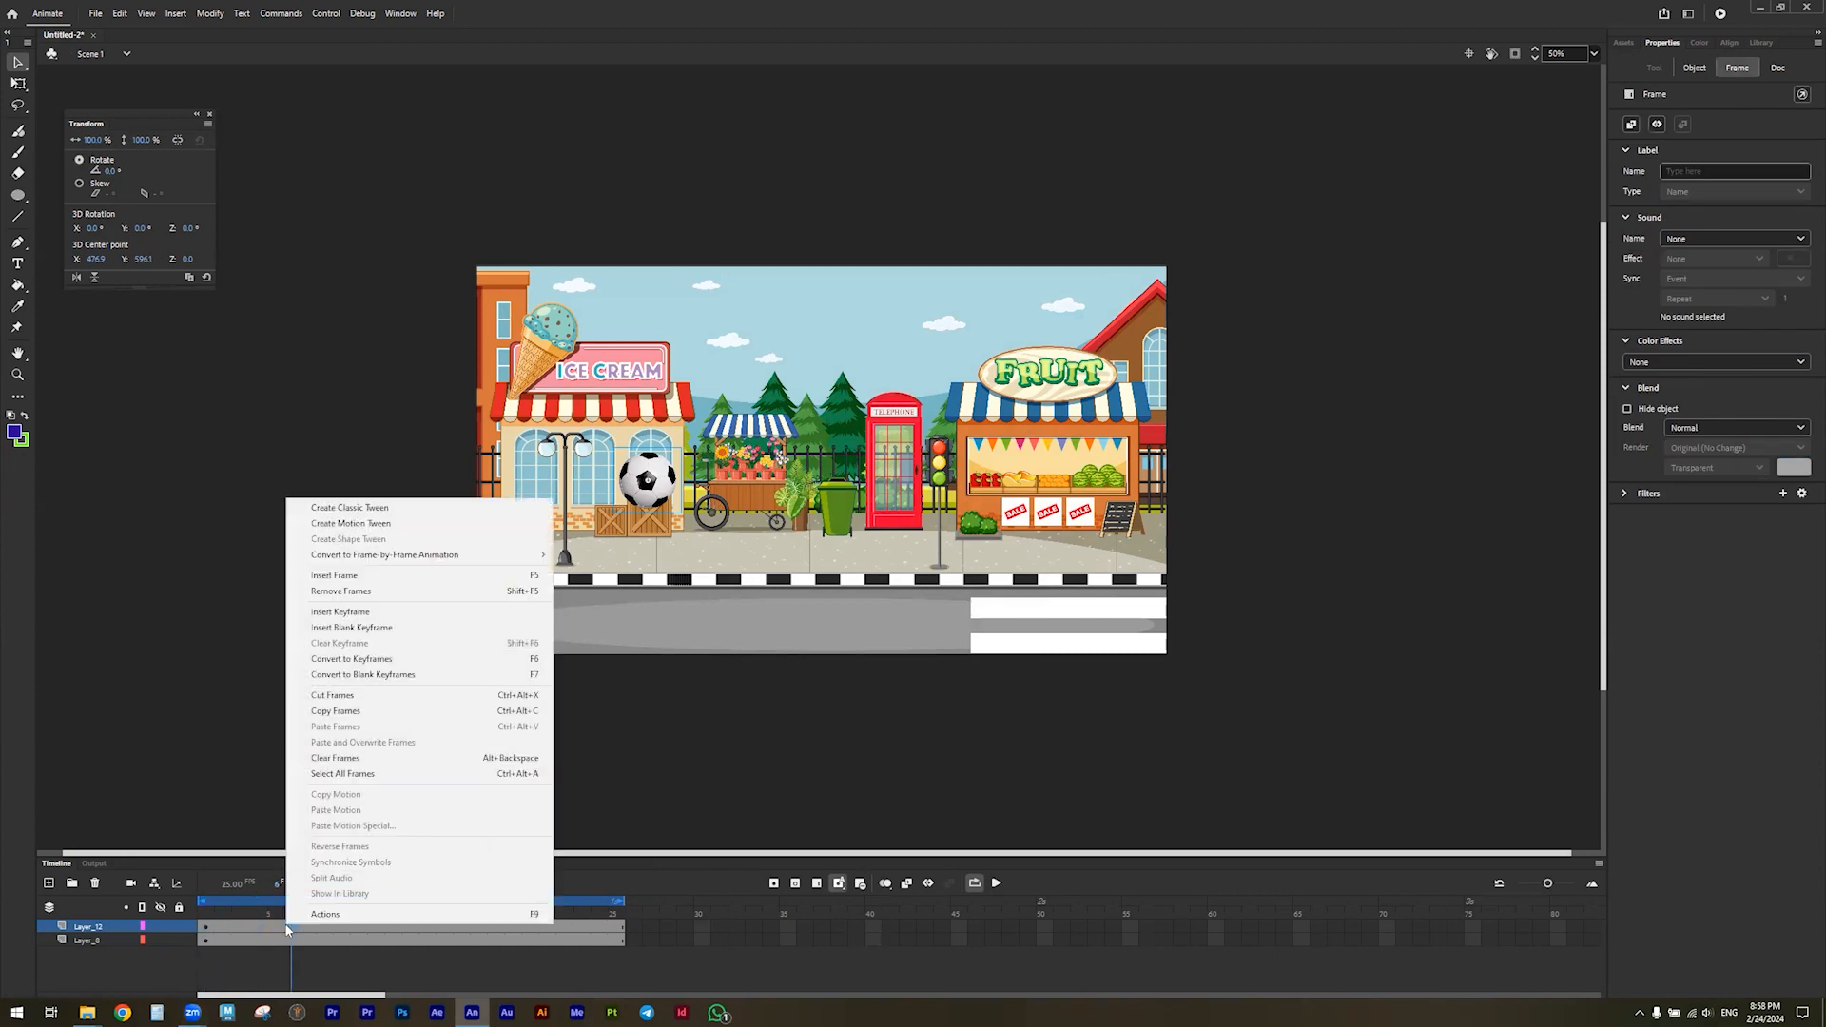
left_click(371, 507)
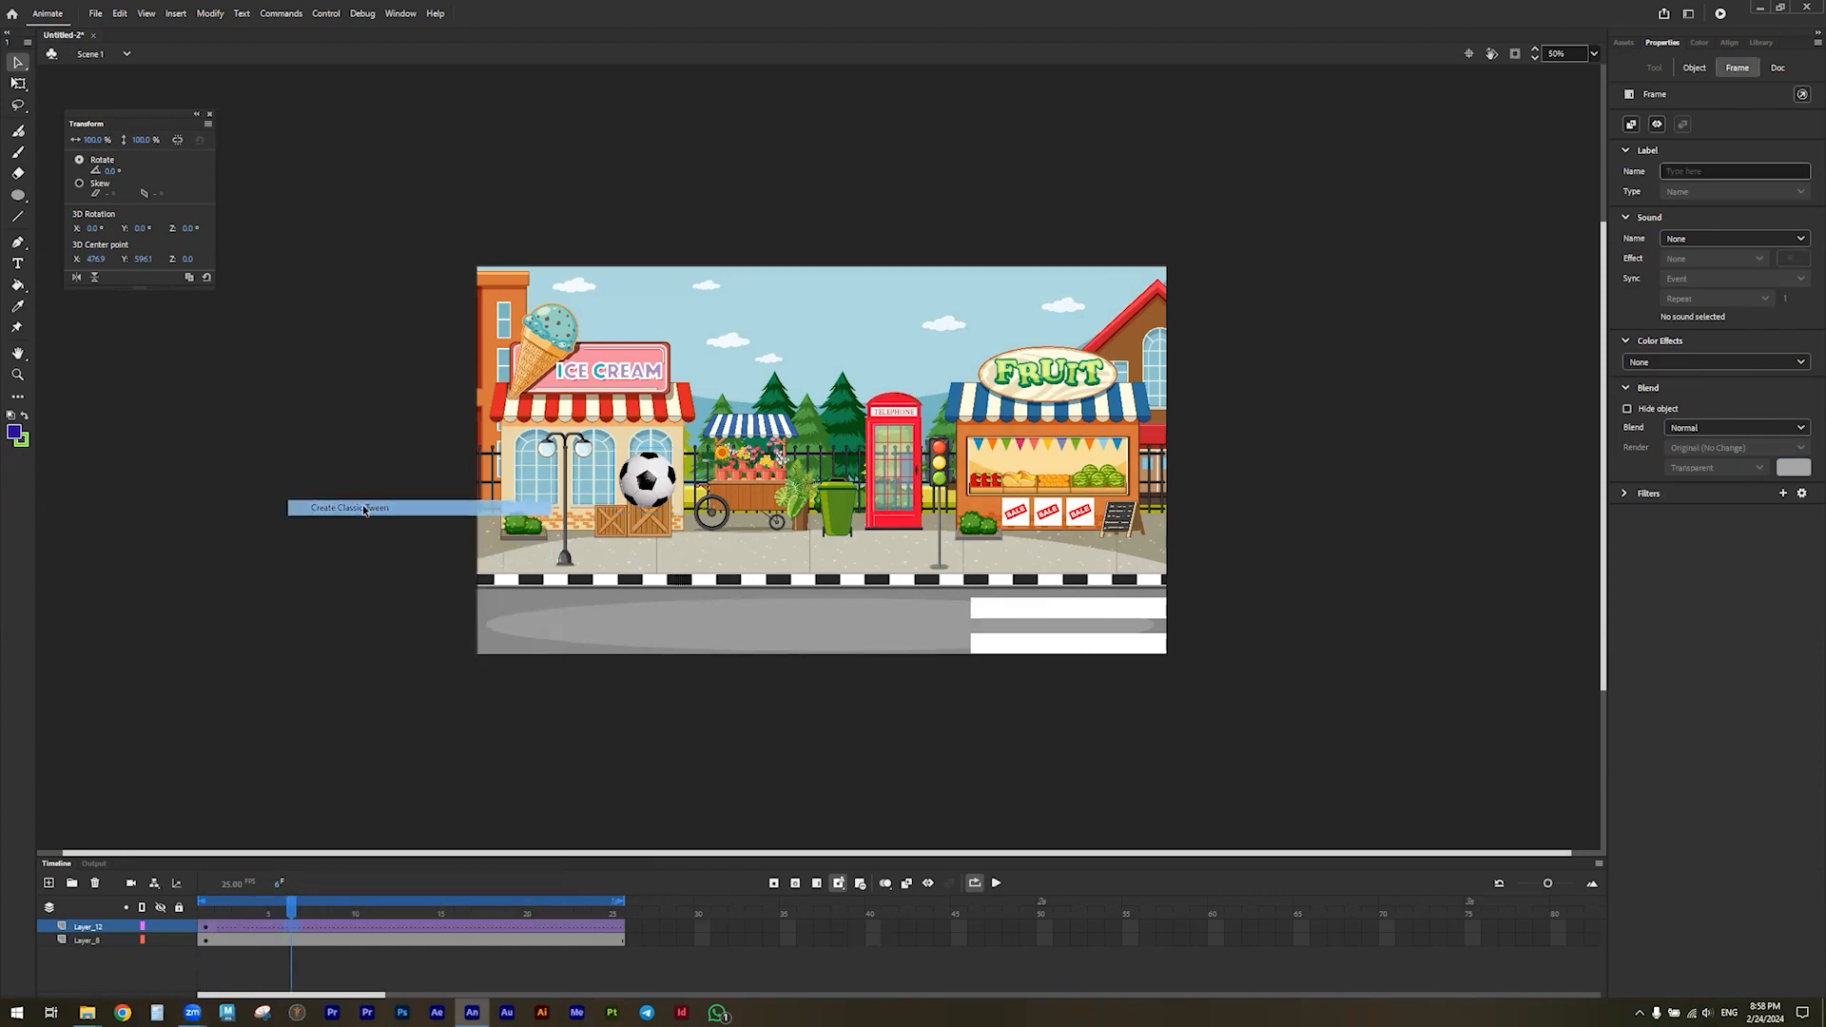
Move the ball down onto the road at frame 12, then up in front of the telephone booth at frame 18
left_click(391, 924)
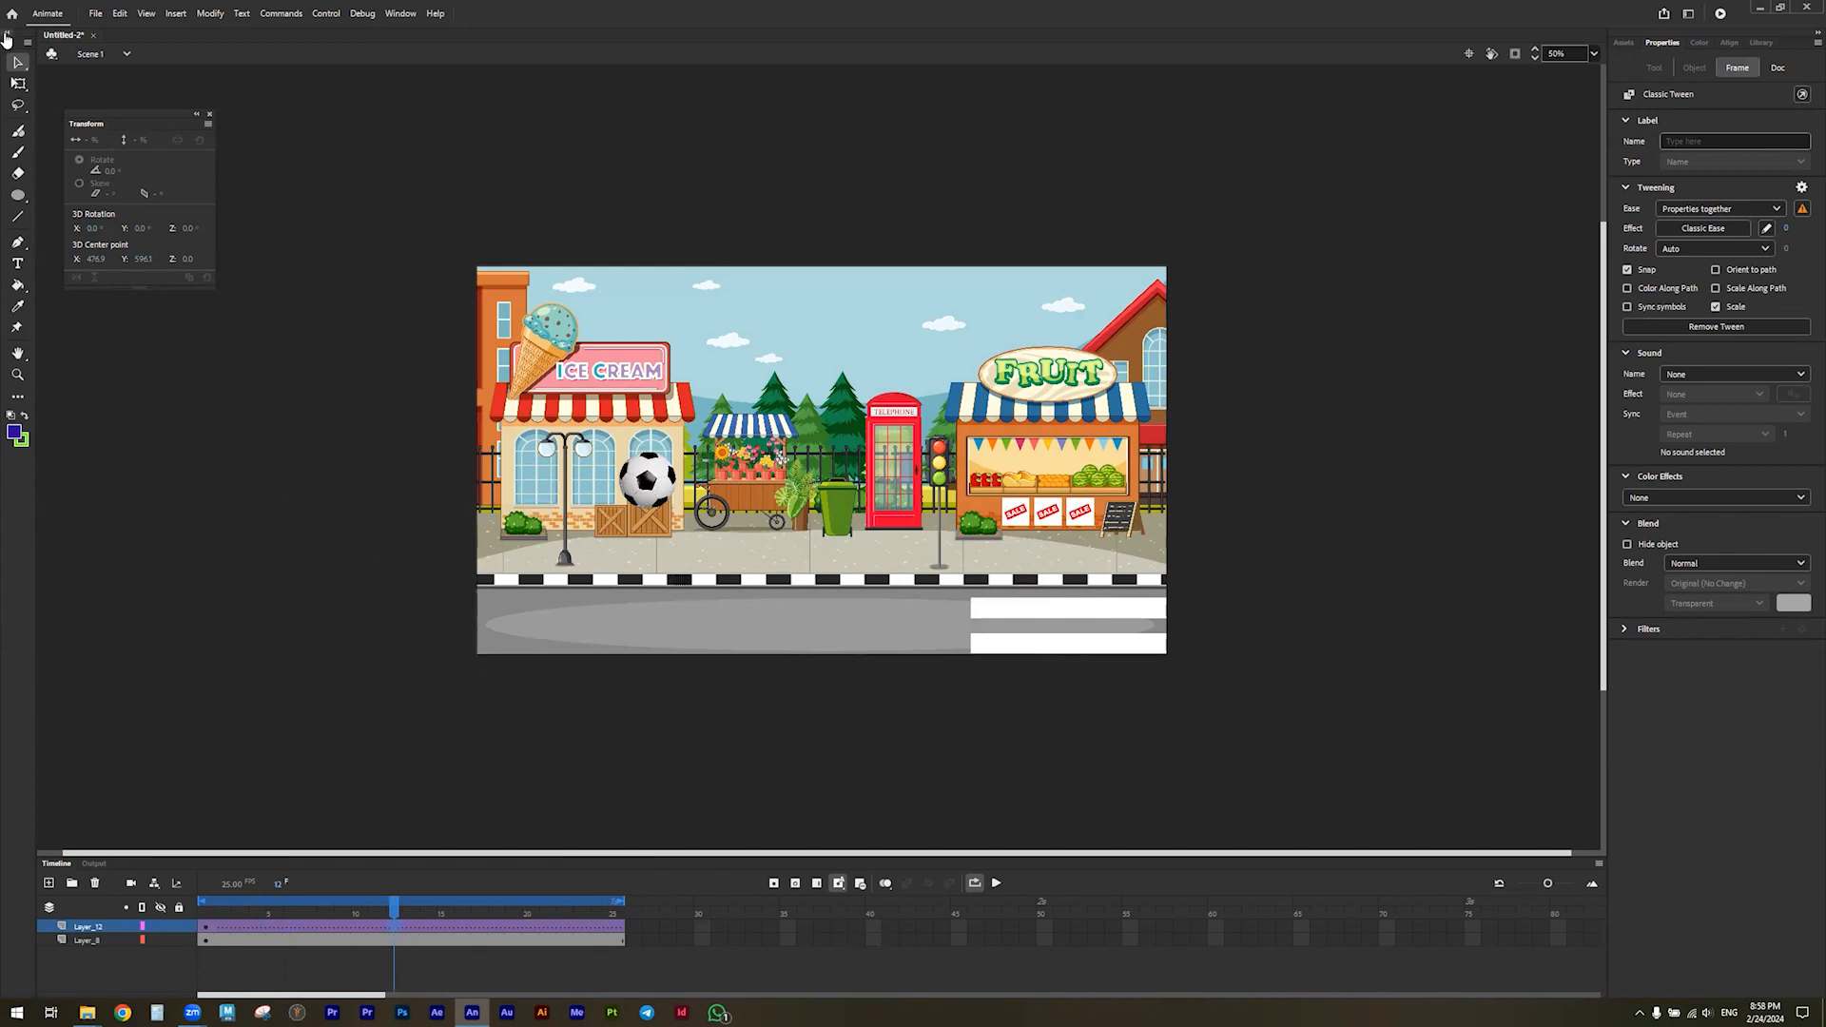
key("q")
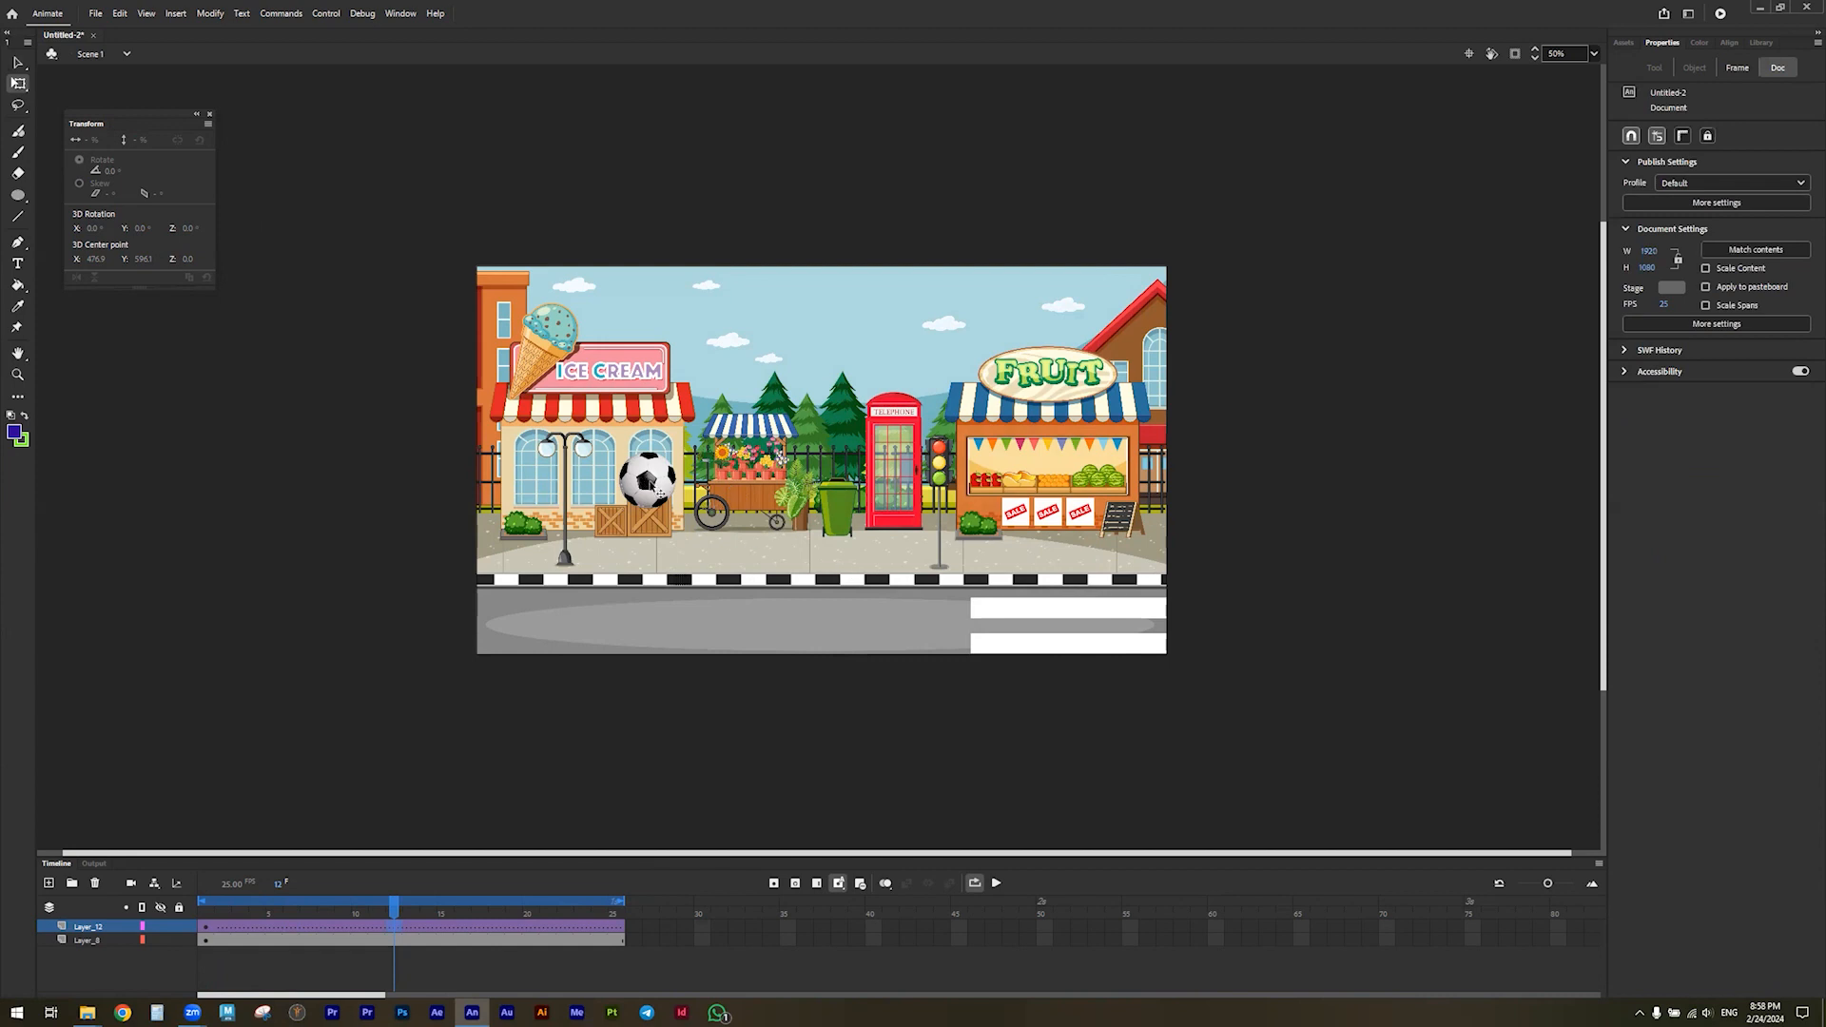
left_click_drag(656, 495, 785, 626)
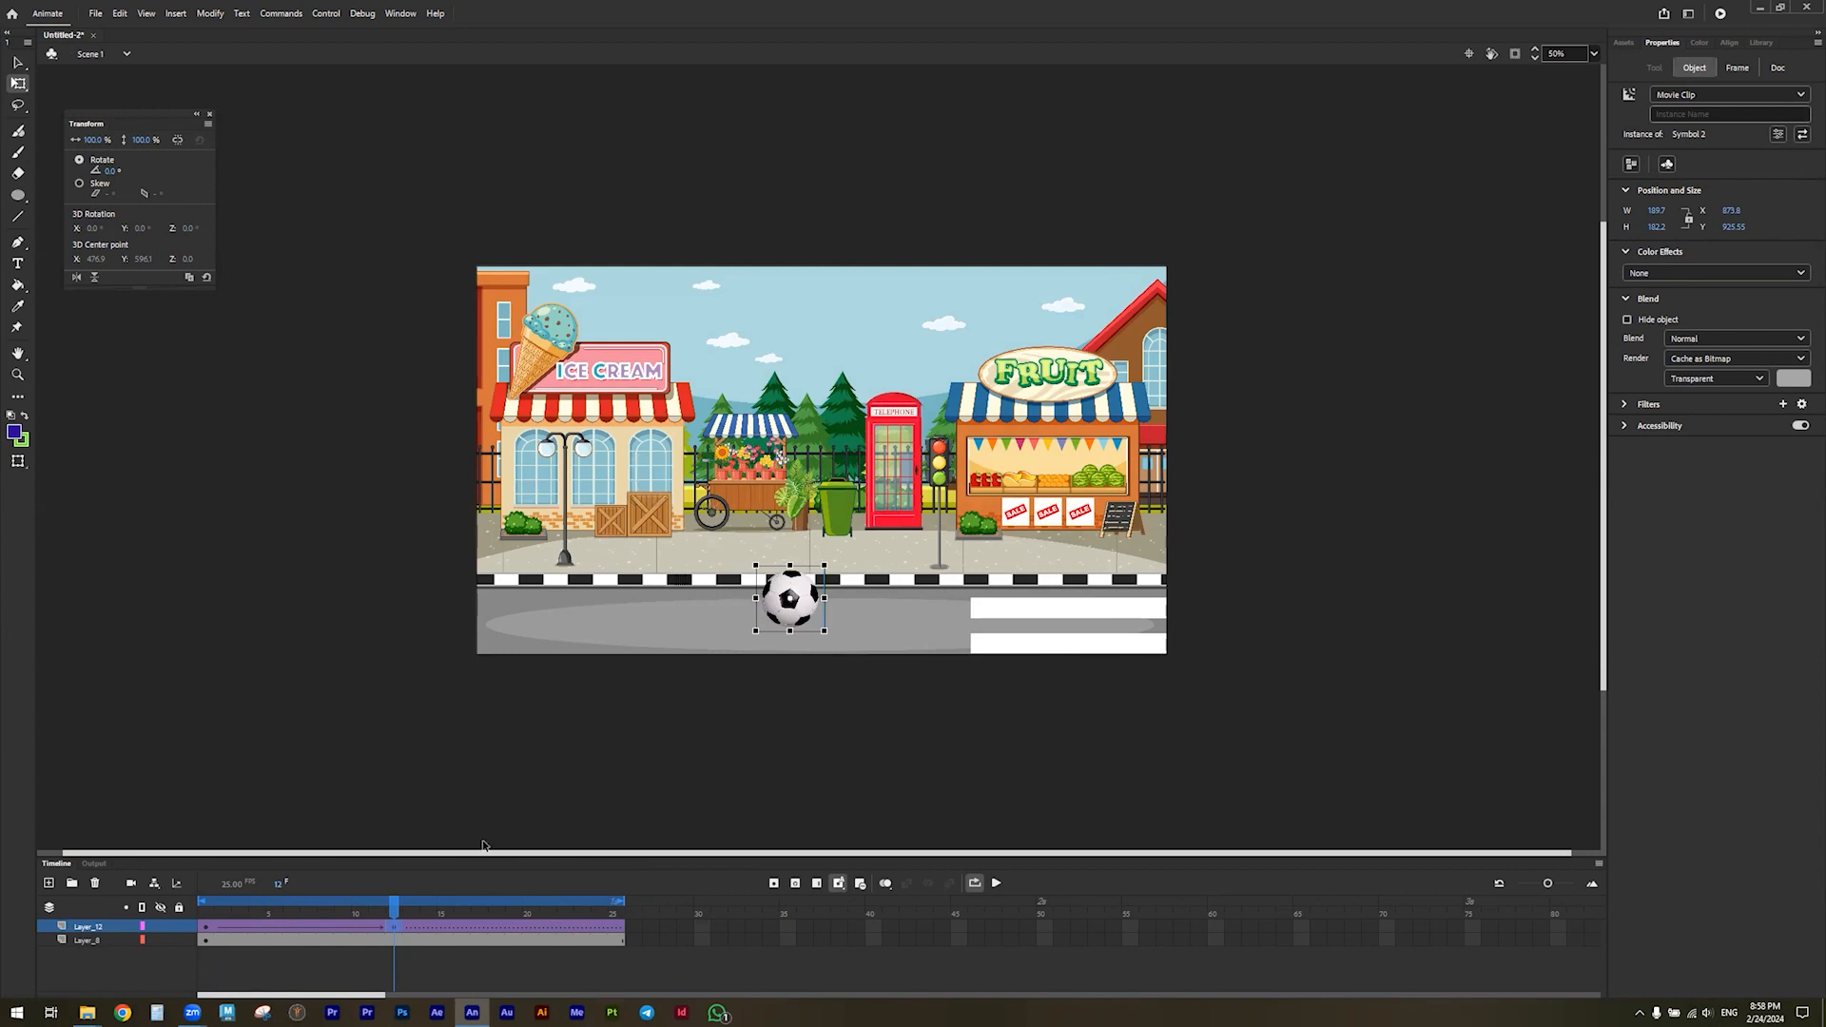
left_click(491, 928)
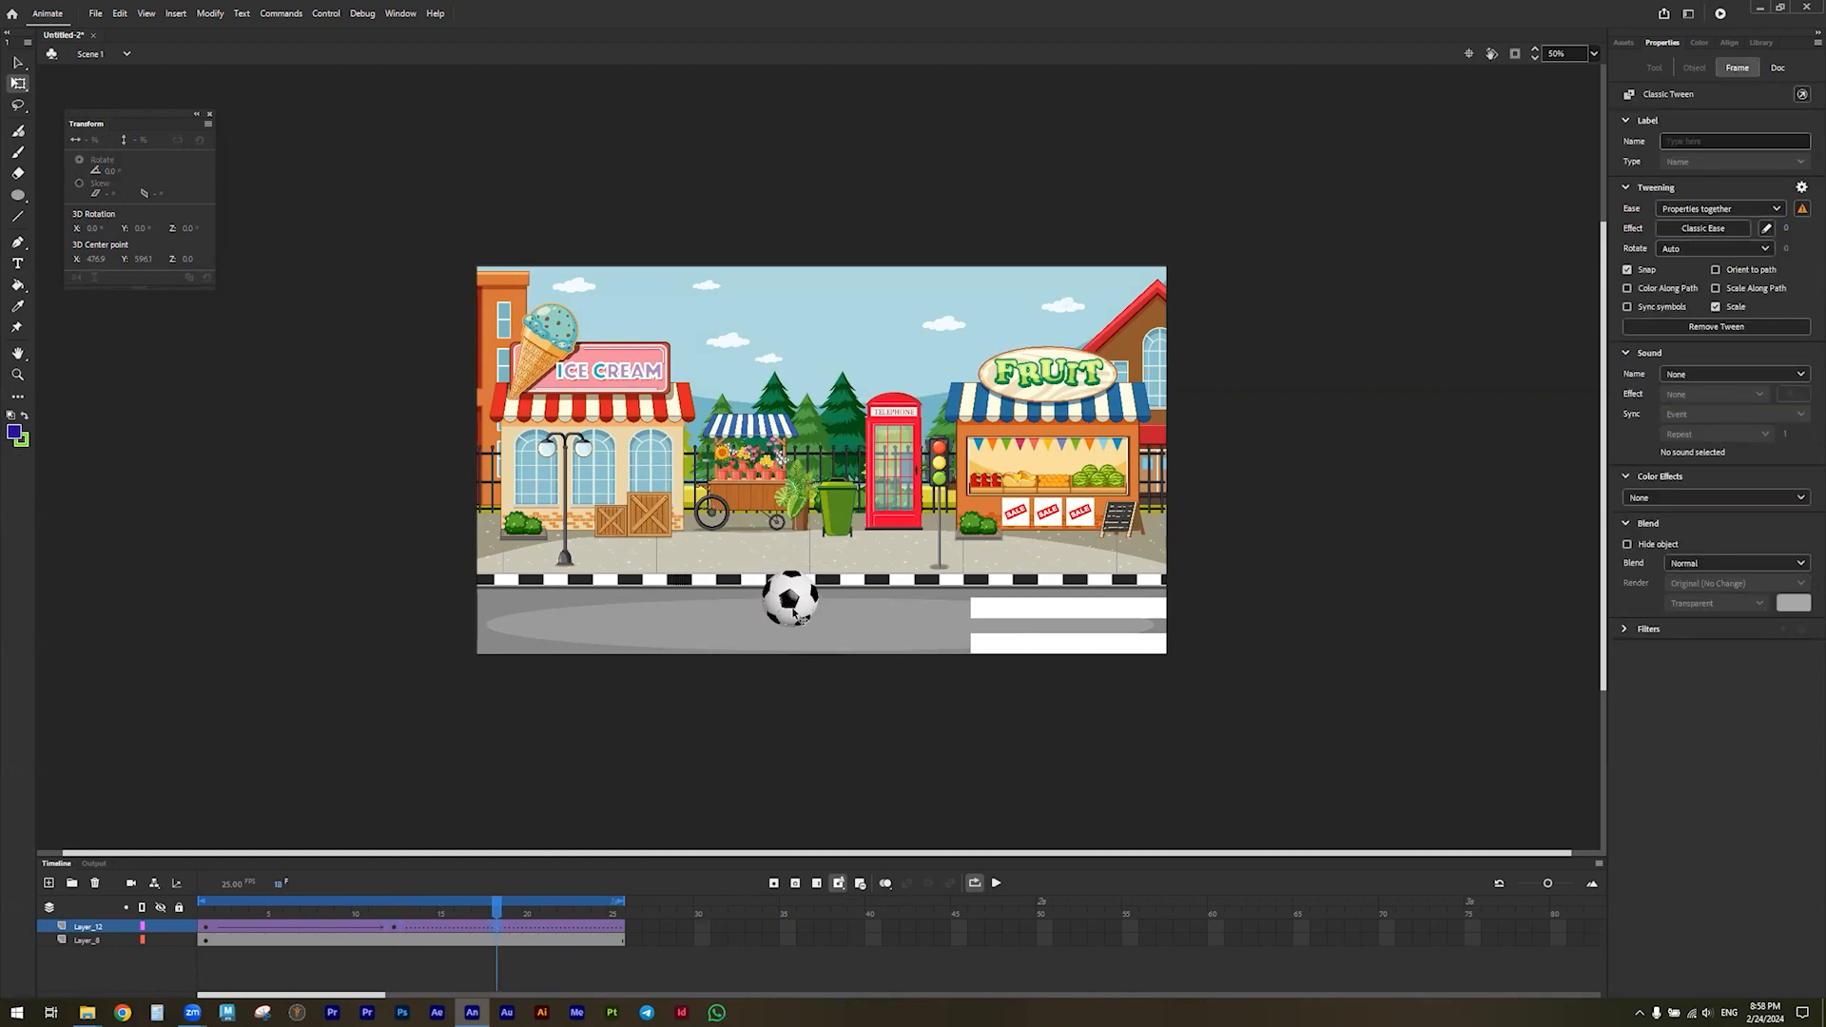
left_click_drag(803, 599, 901, 529)
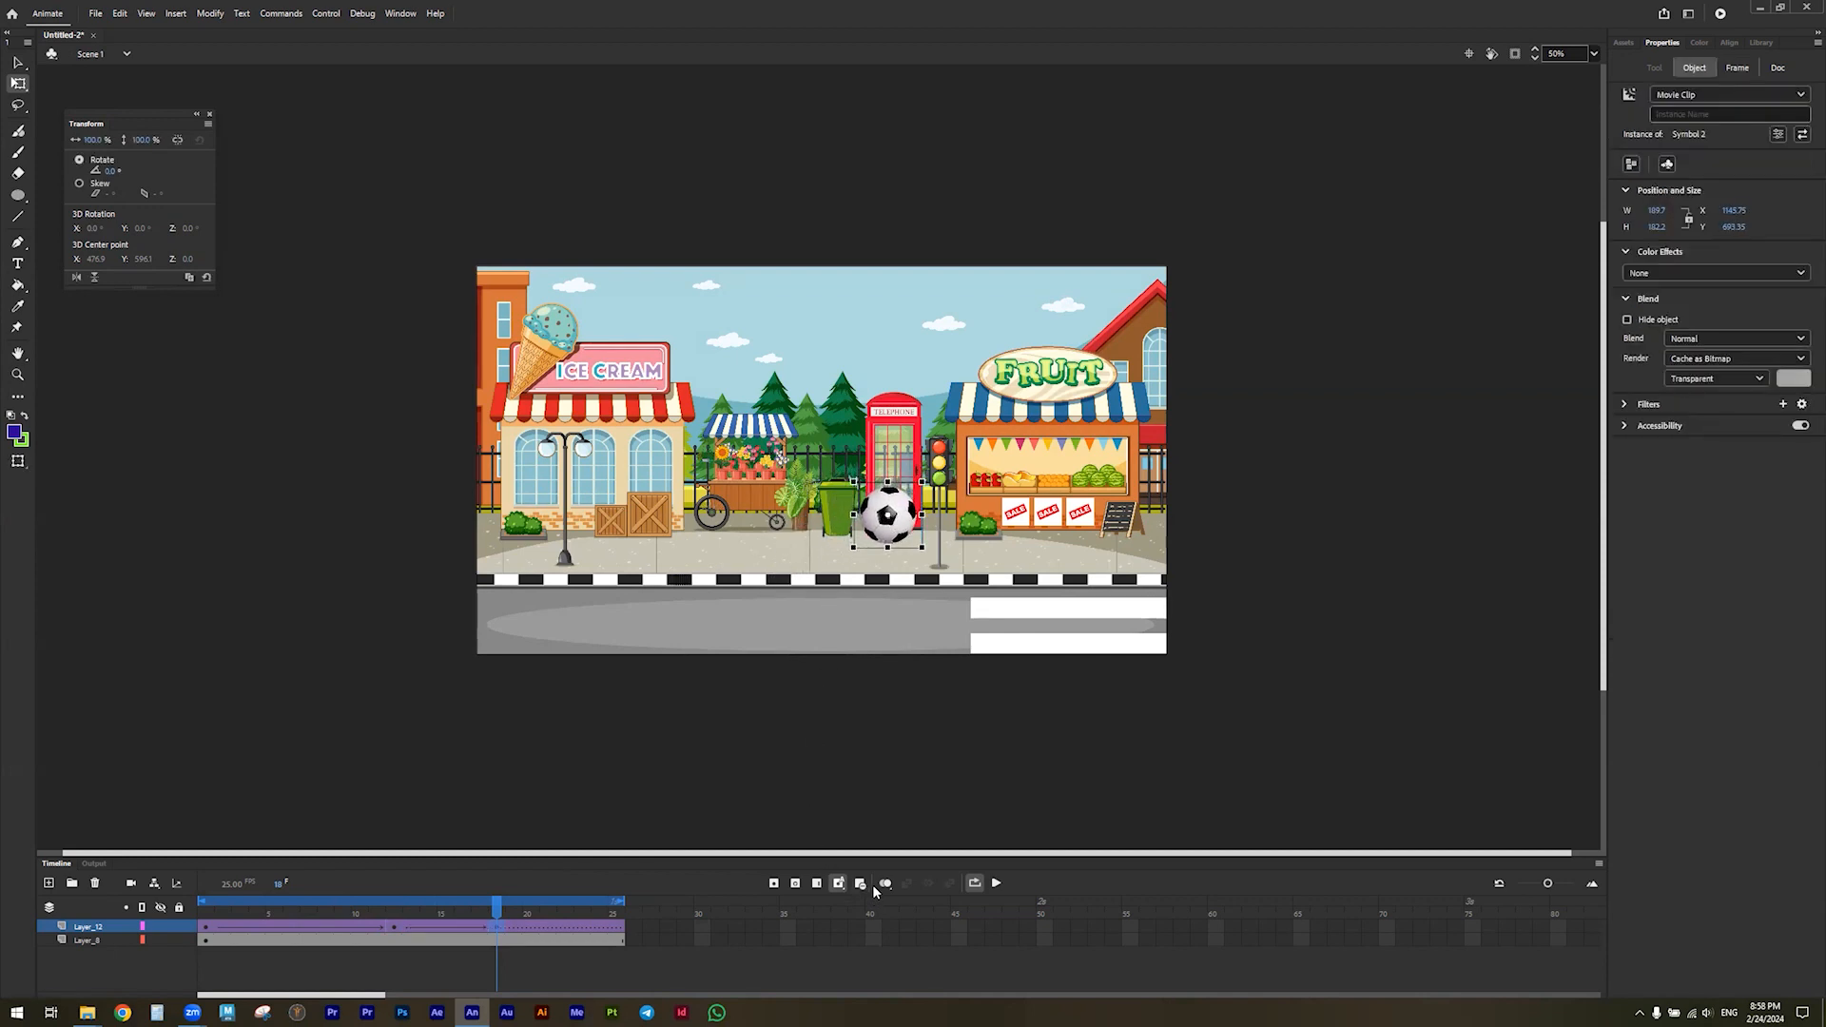
With onion skinning from frame 1, shift the ball down toward the green bin at frame 18 and slightly up and right at frame 1
left_click(885, 883)
mouse_move(300, 910)
left_mouse_down()
mouse_move(176, 908)
mouse_move(196, 911)
left_mouse_up()
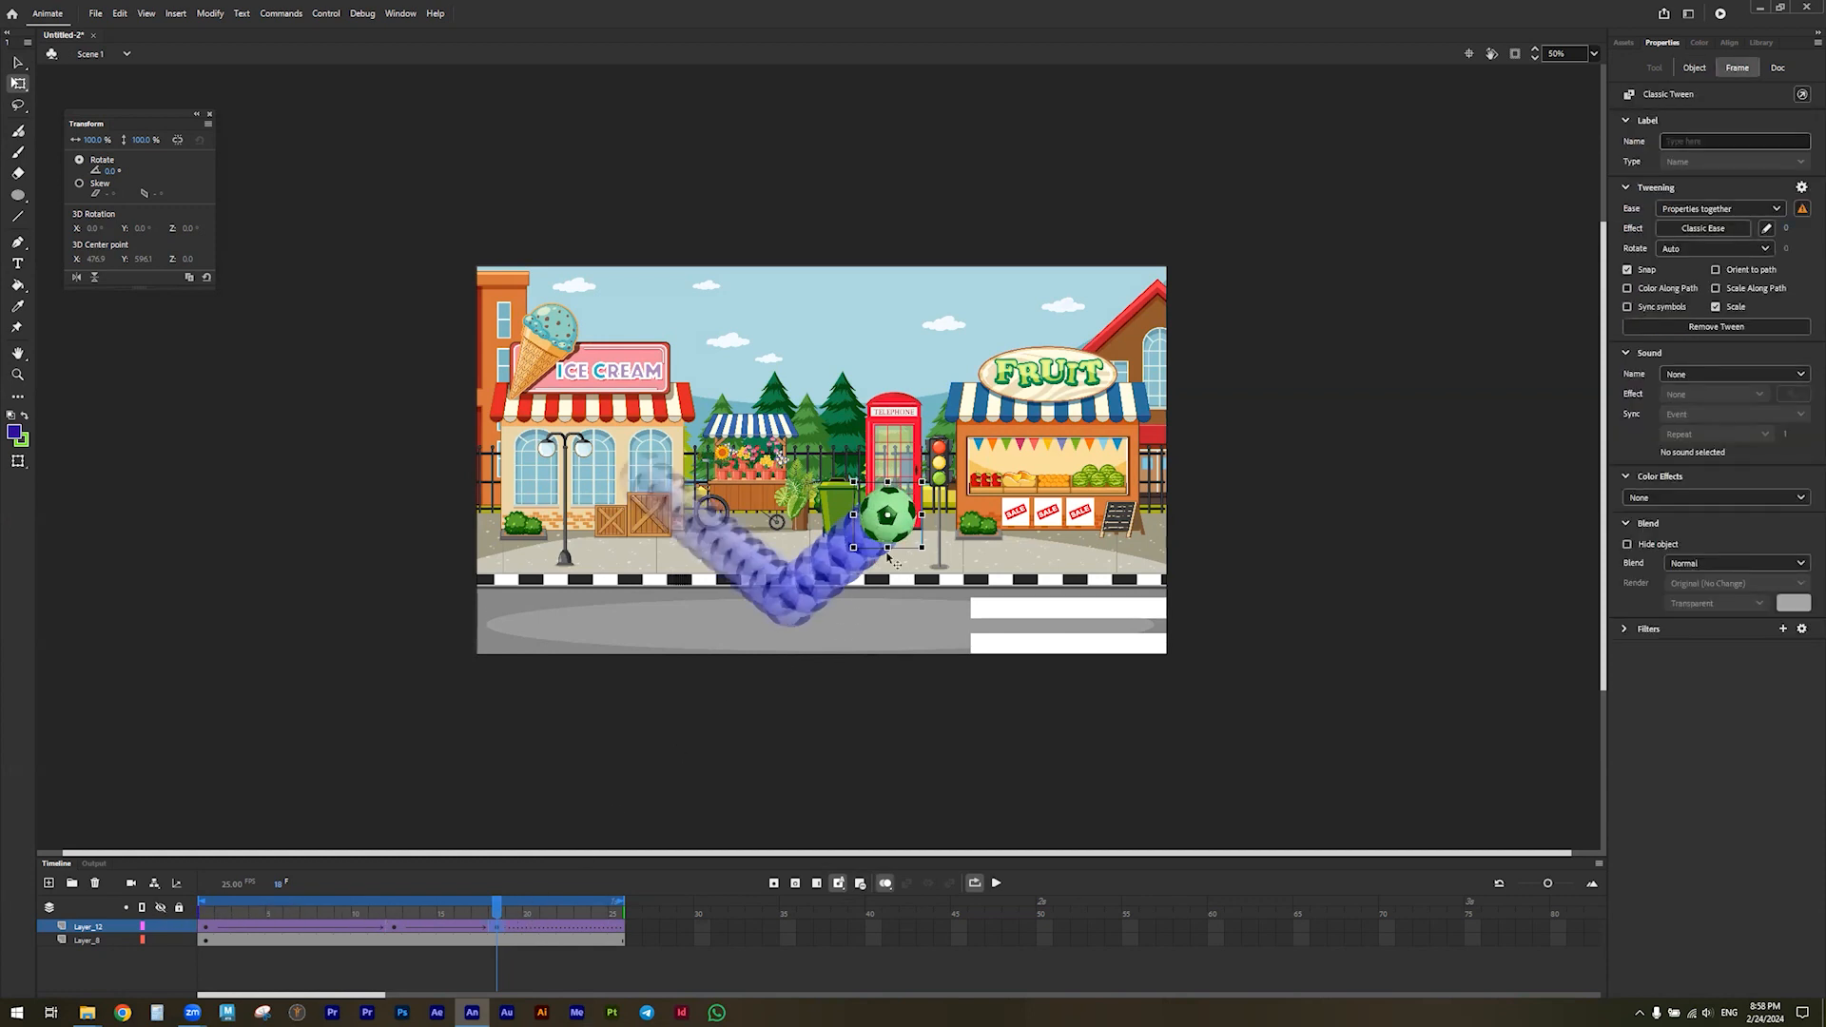
left_click_drag(910, 517, 867, 542)
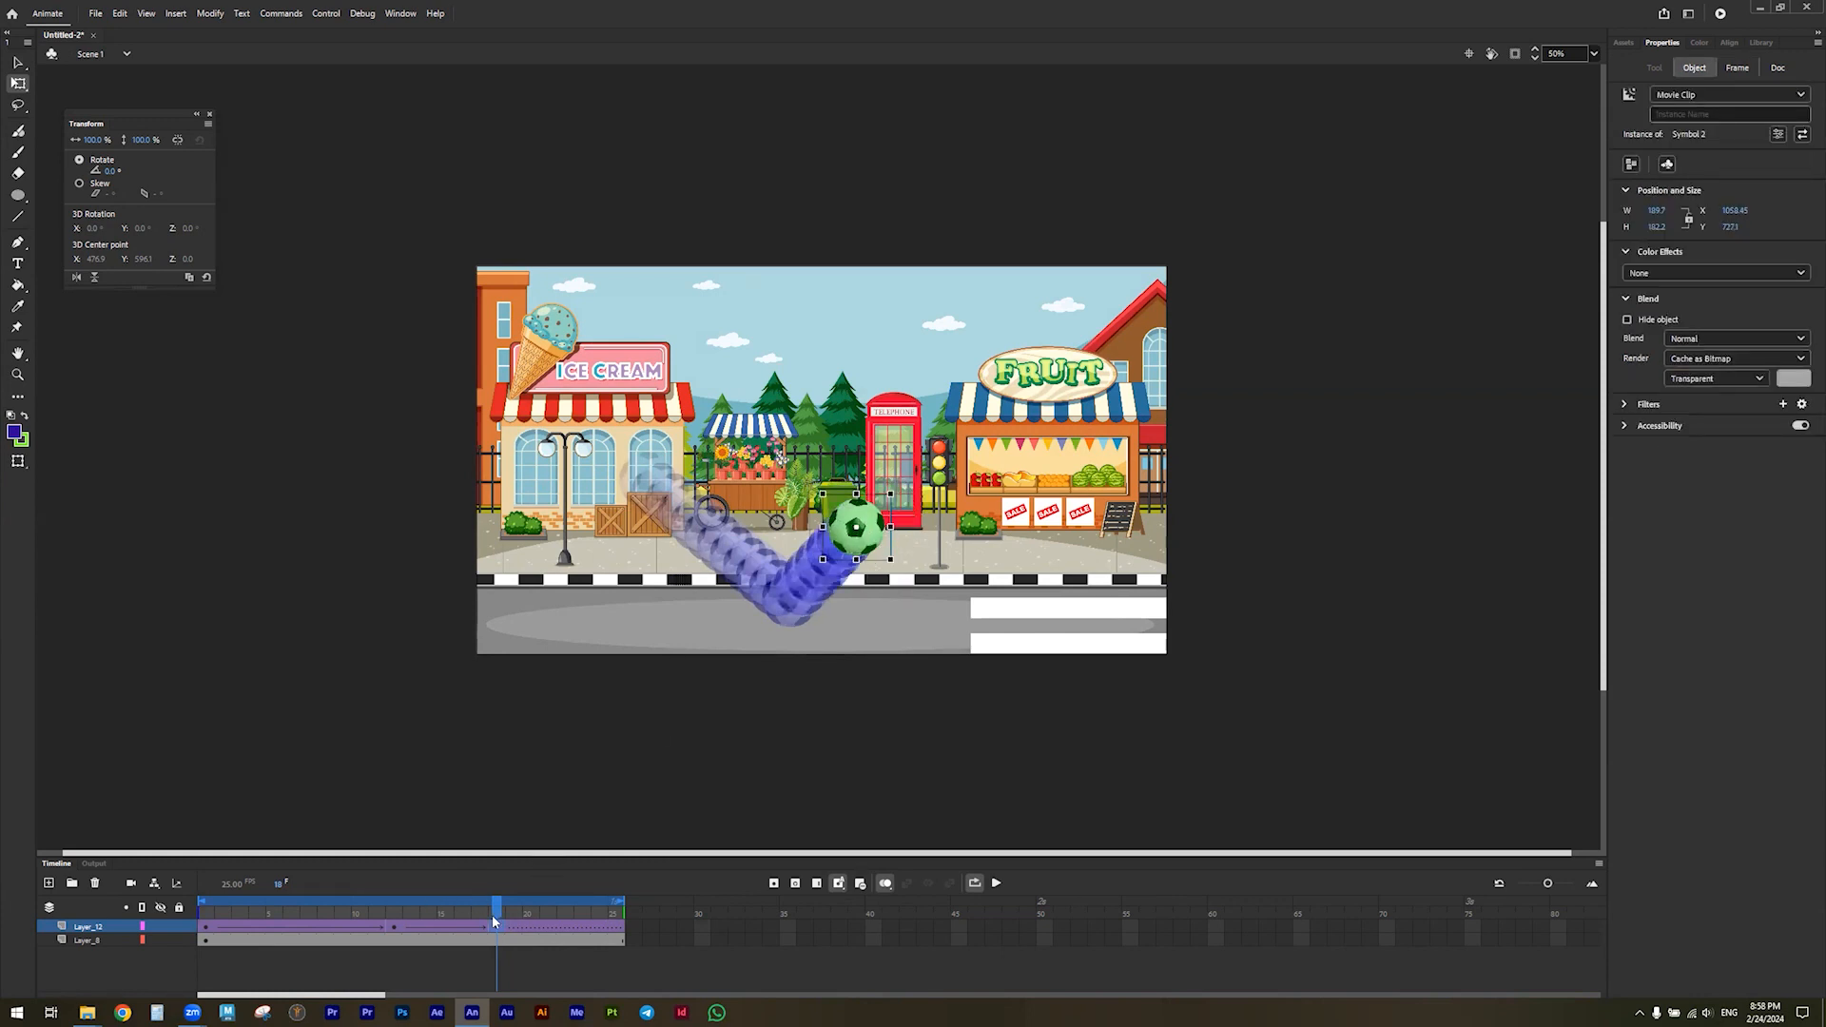
left_click_drag(499, 905, 180, 911)
left_click_drag(639, 480, 654, 466)
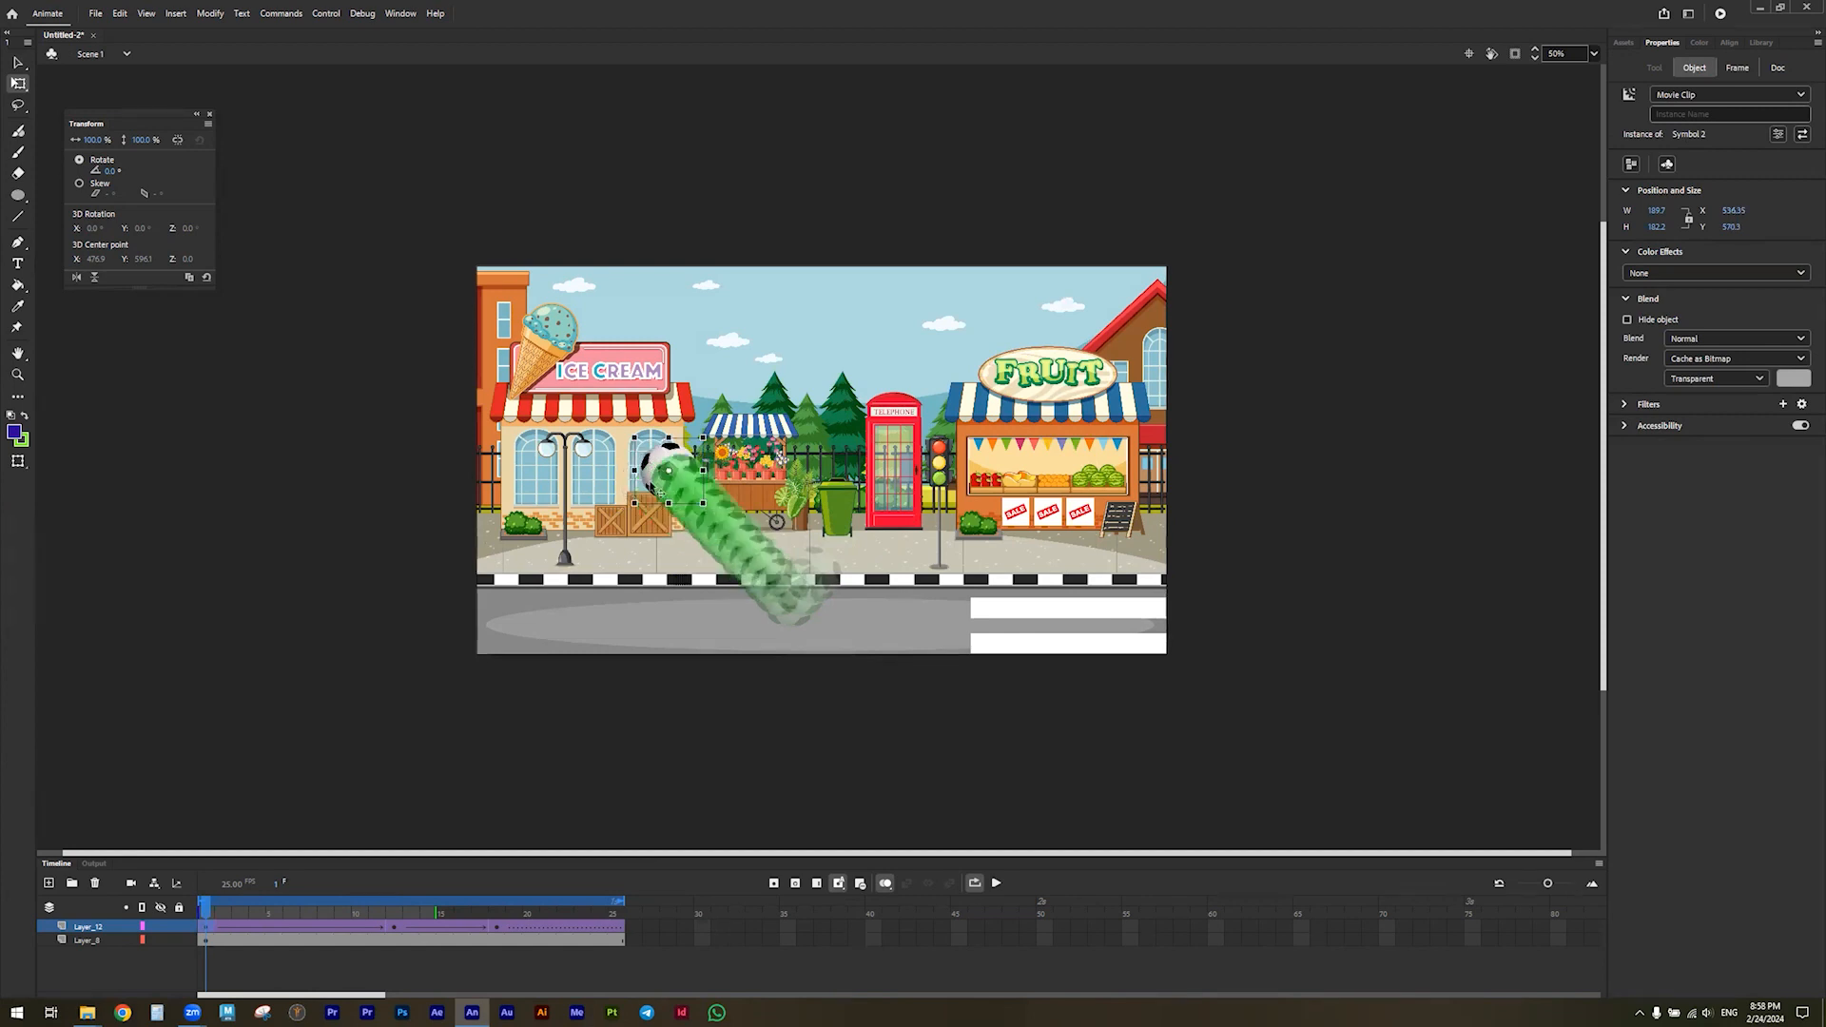
Play back the ball's bounce animation to check the motion
left_click(394, 928)
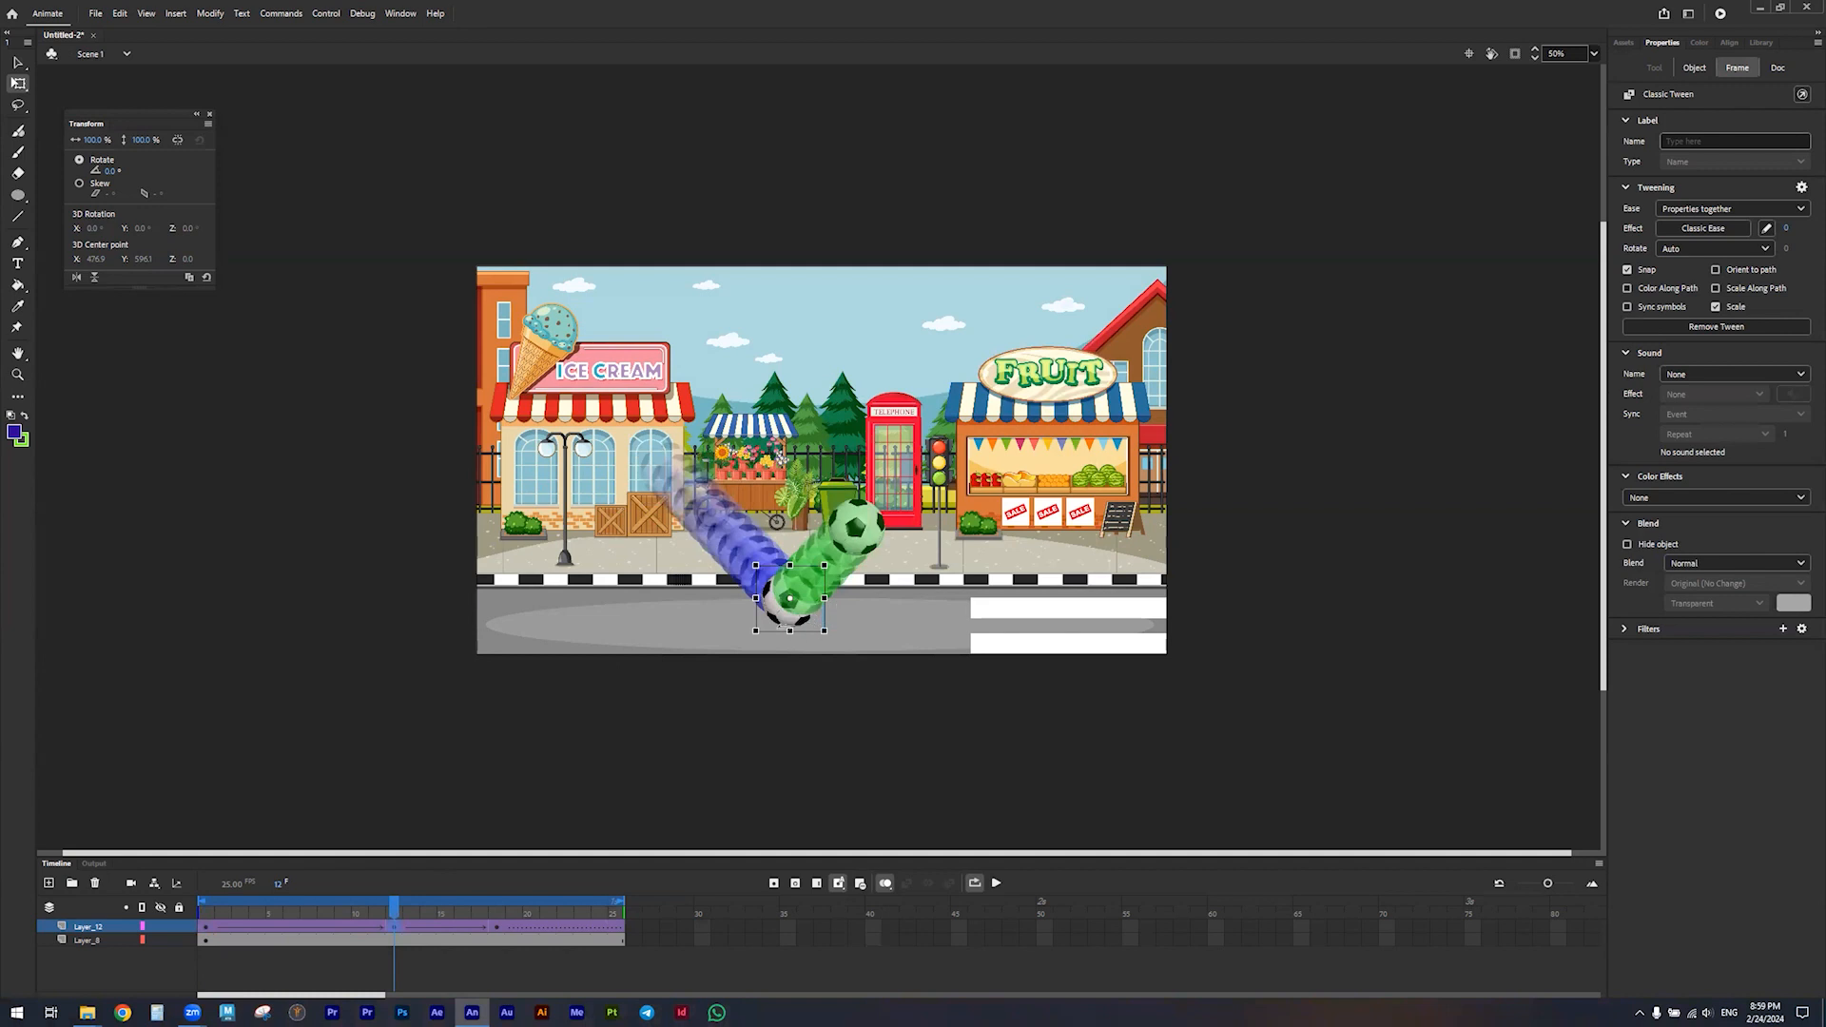
left_click(995, 884)
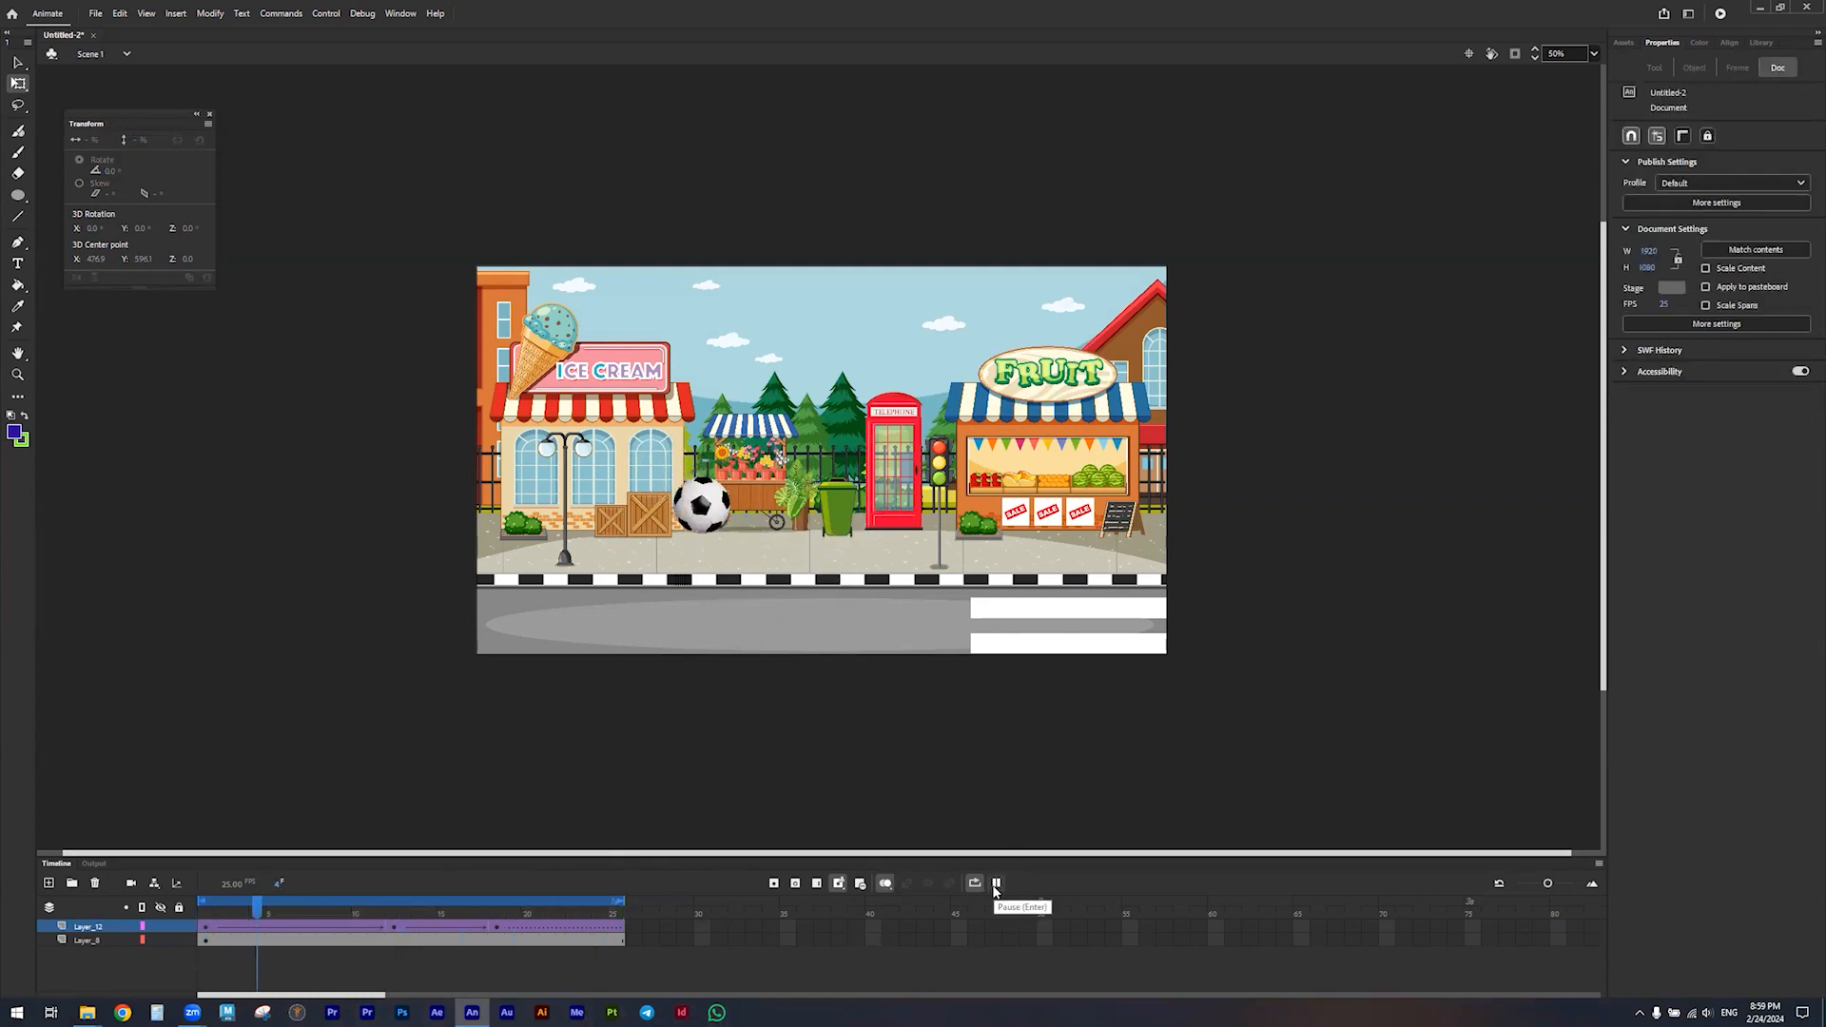
left_click(996, 884)
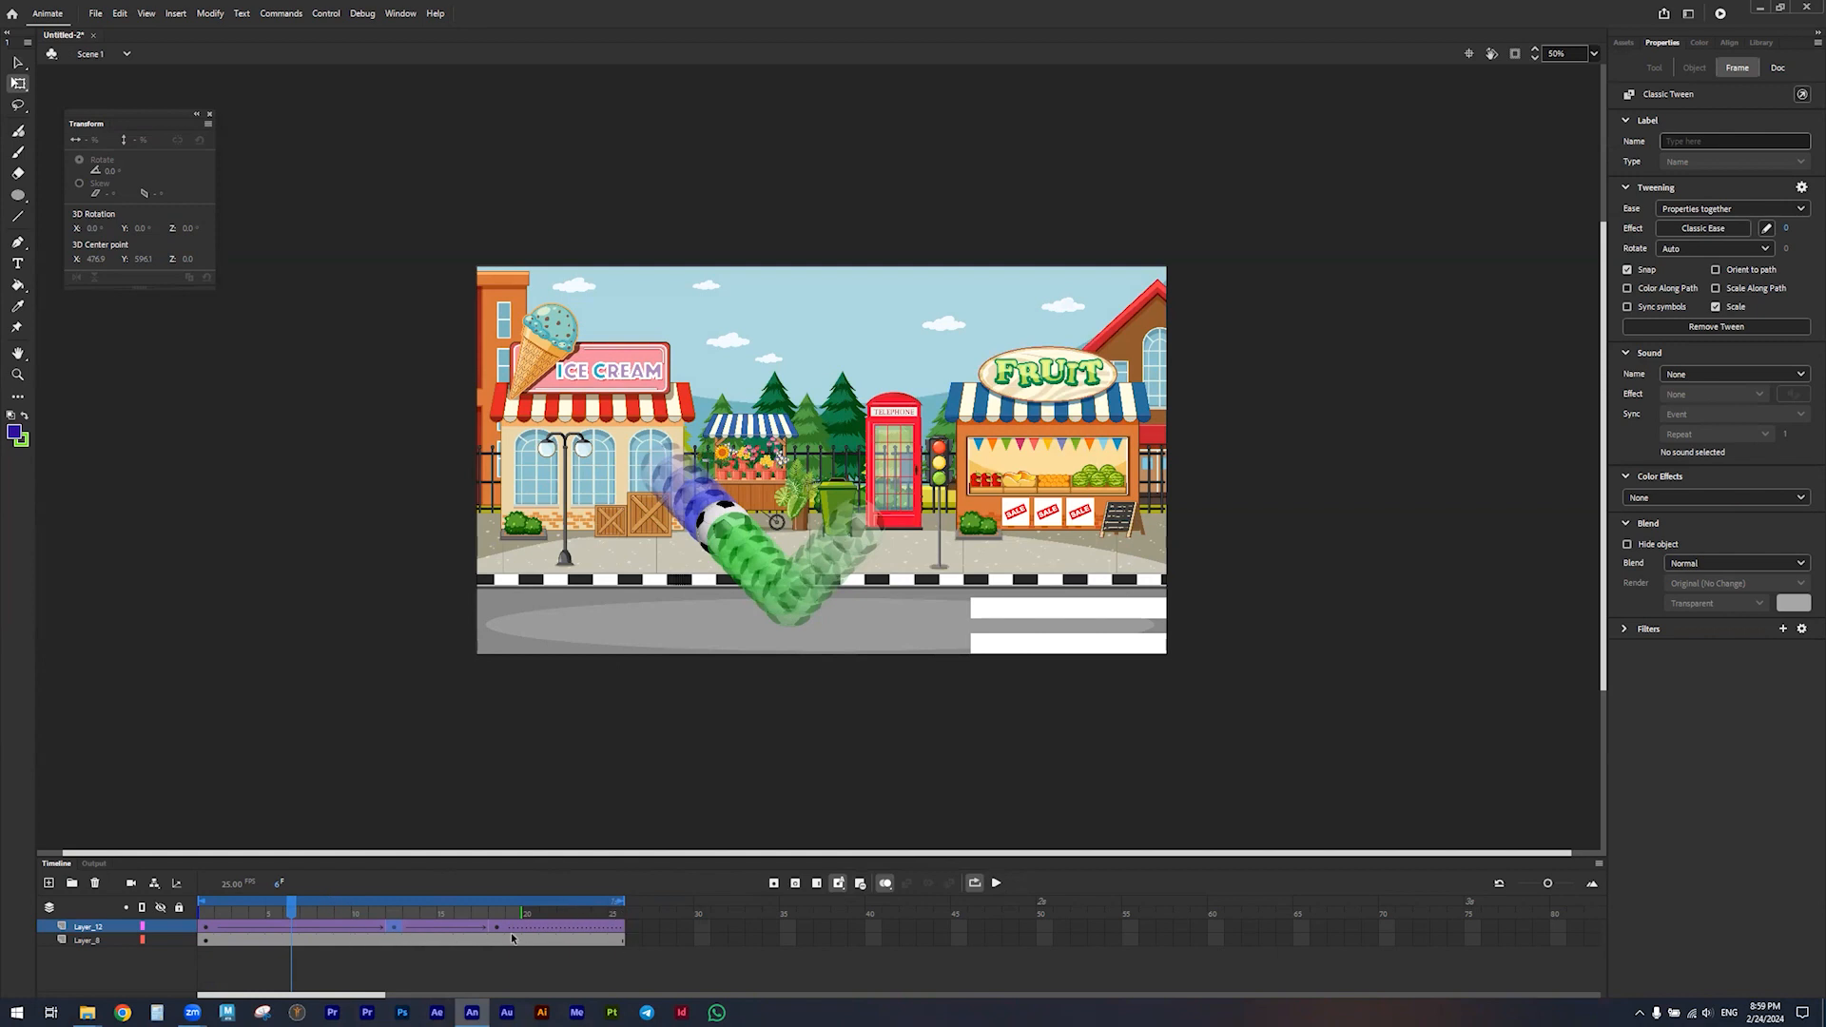
left_click(997, 882)
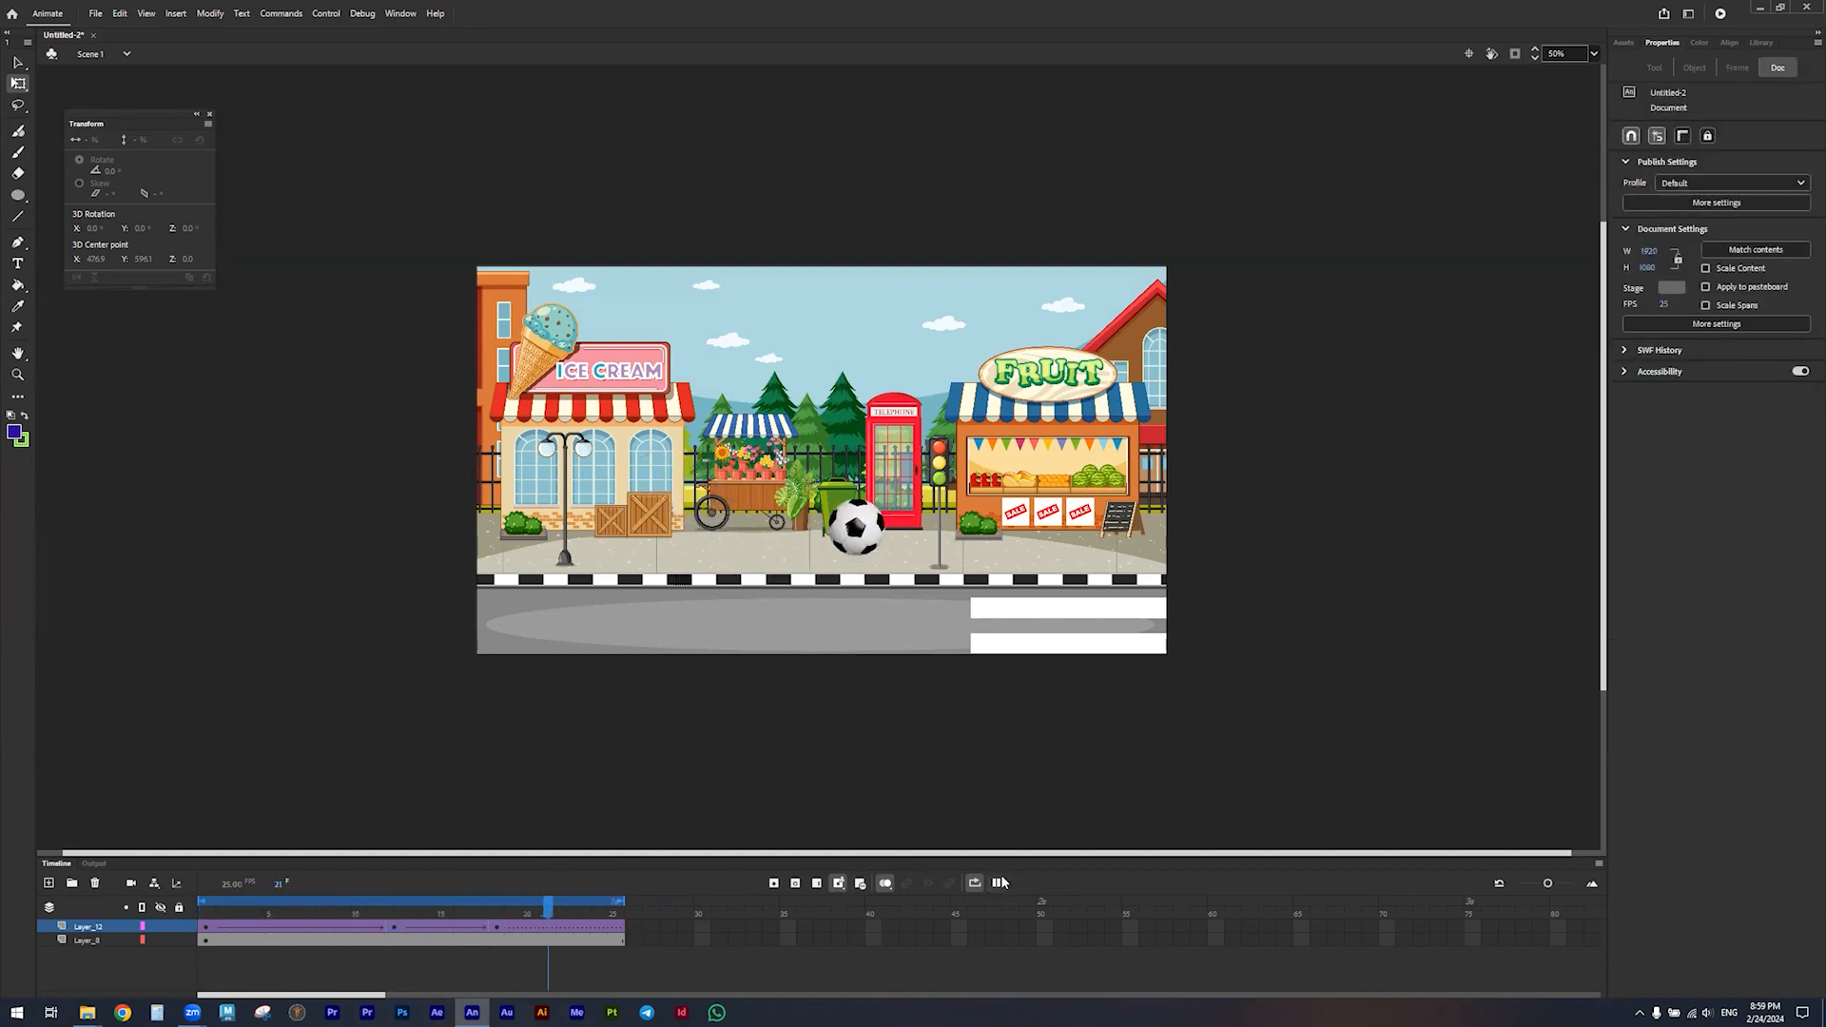
left_click(999, 882)
Apply a Quart Ease-In effect to the ball's falling tween between frames 1 and 12
left_click_drag(341, 913, 390, 915)
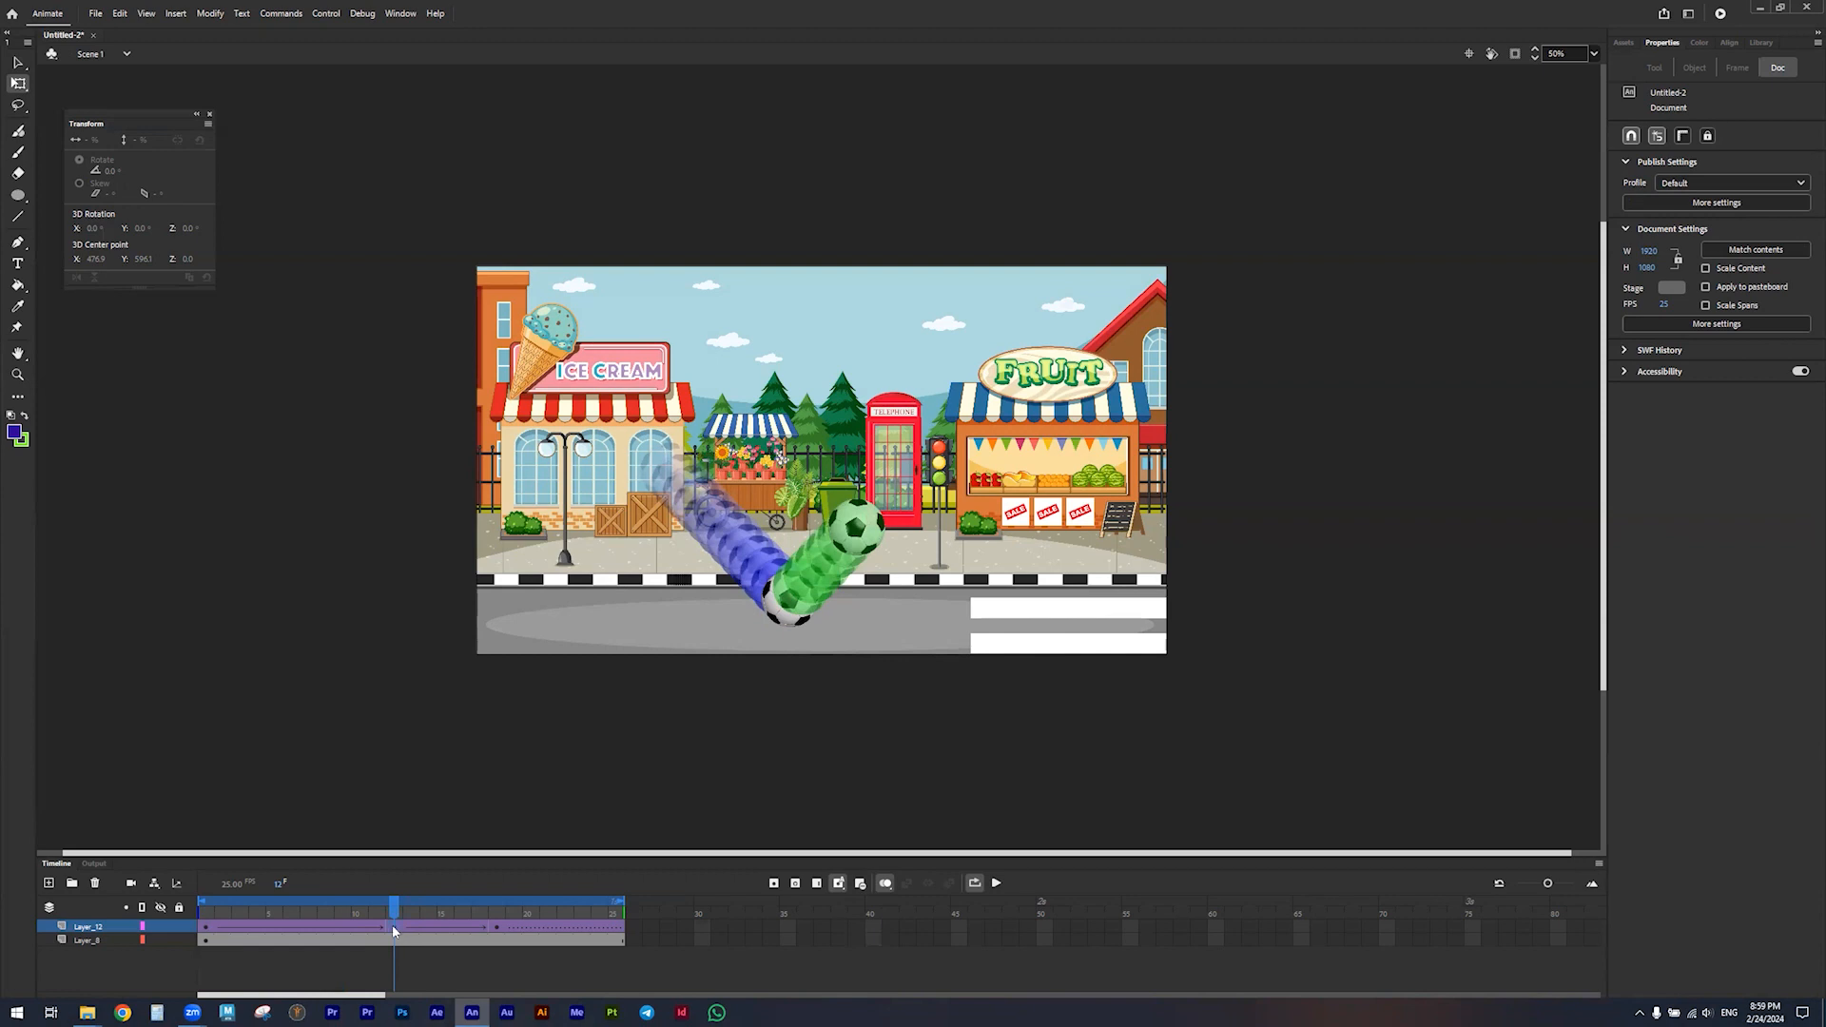
left_click(393, 930)
left_click(325, 926)
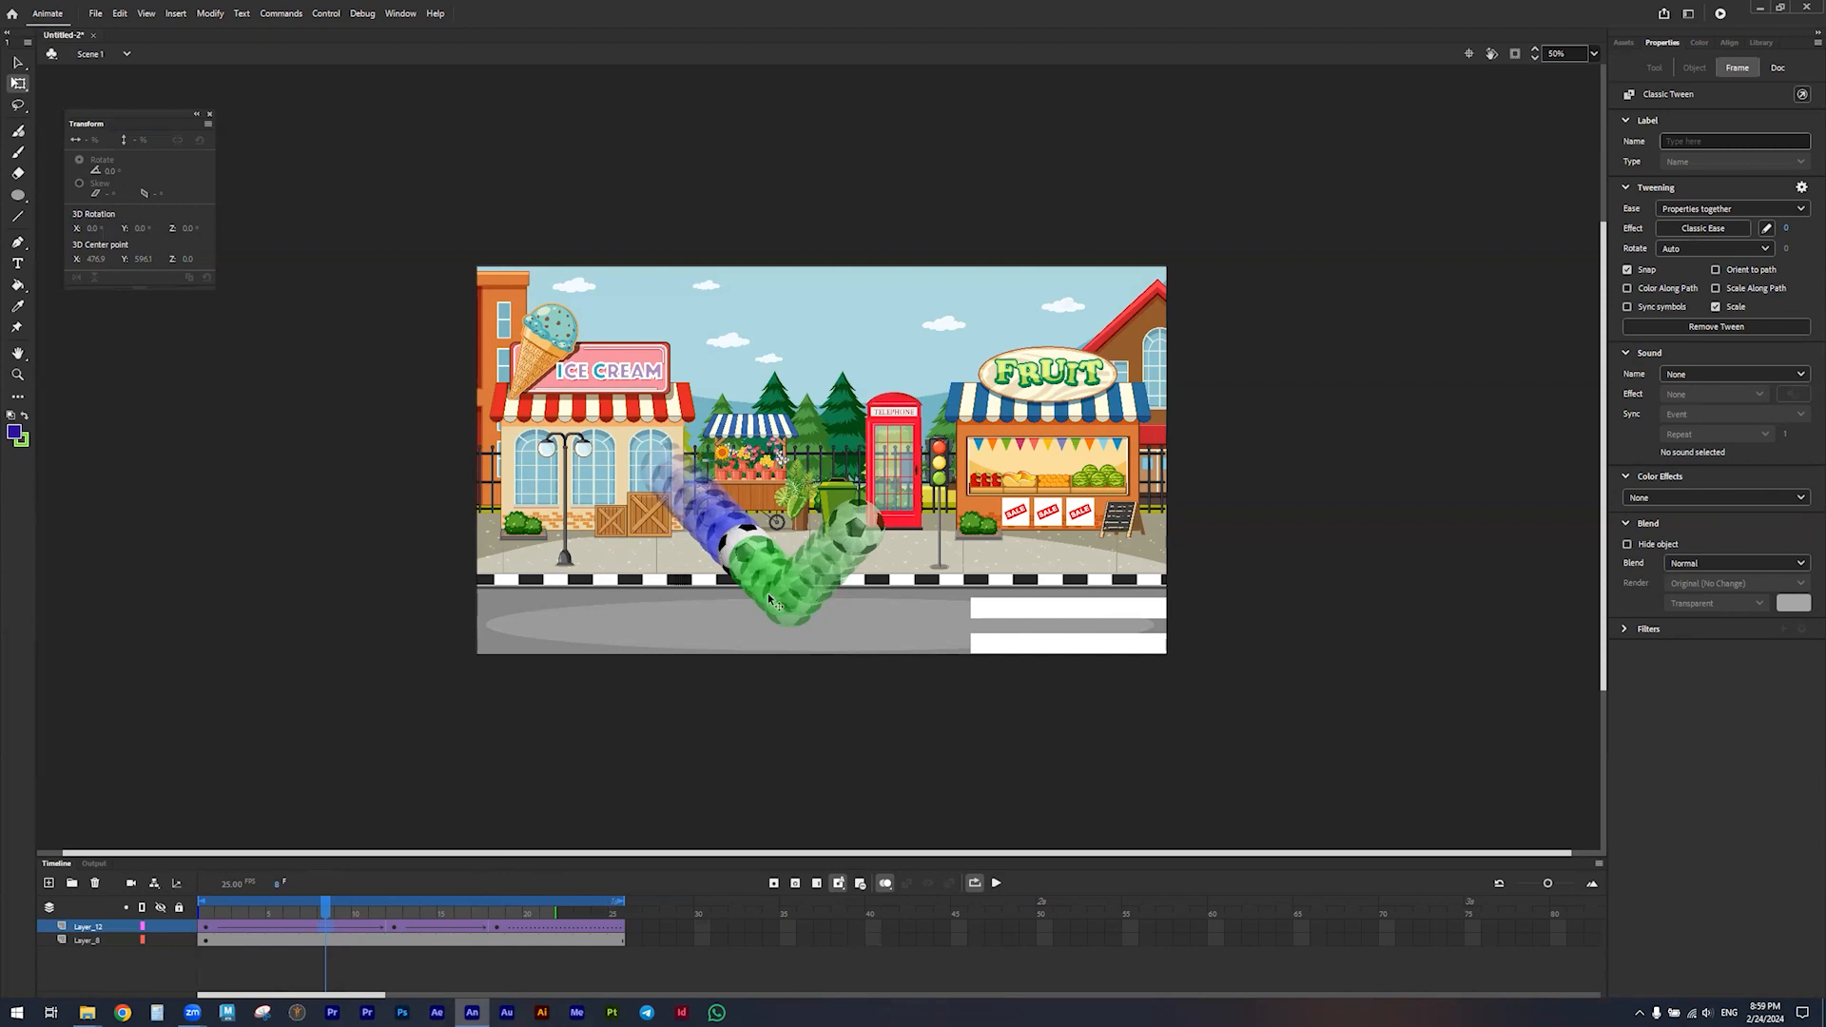
left_click(1721, 211)
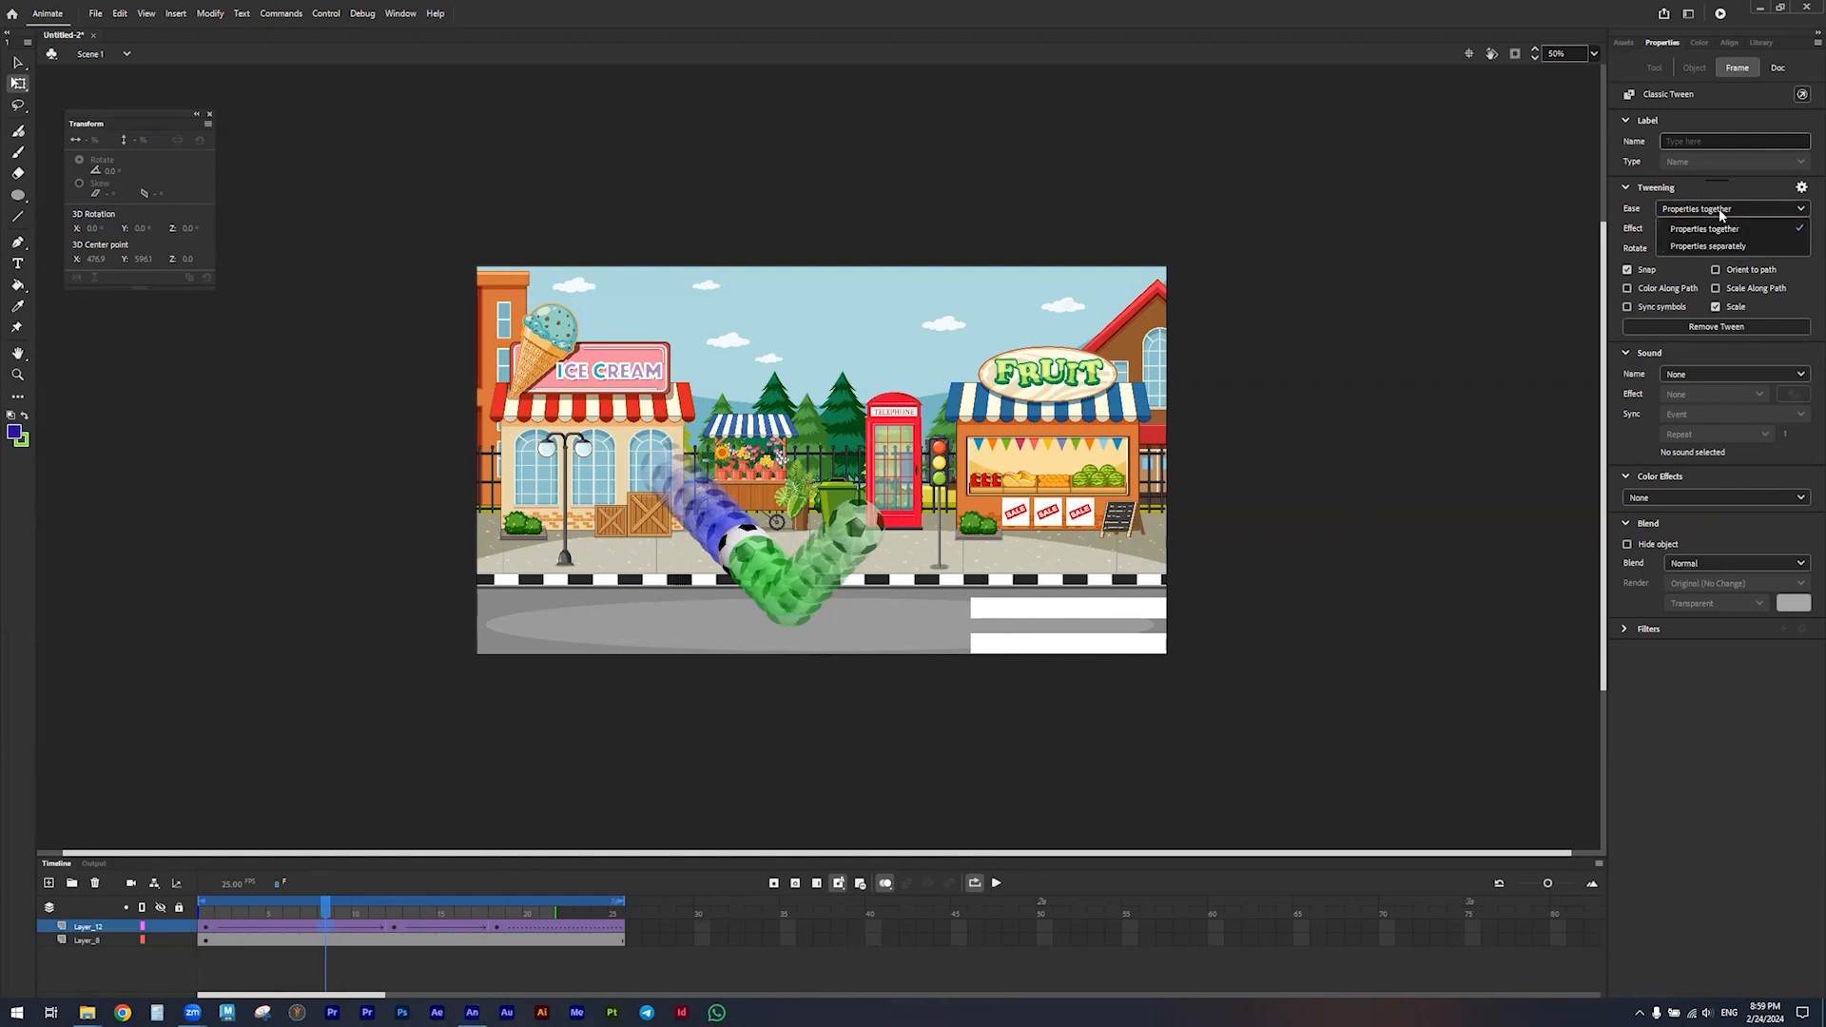
left_click(1721, 211)
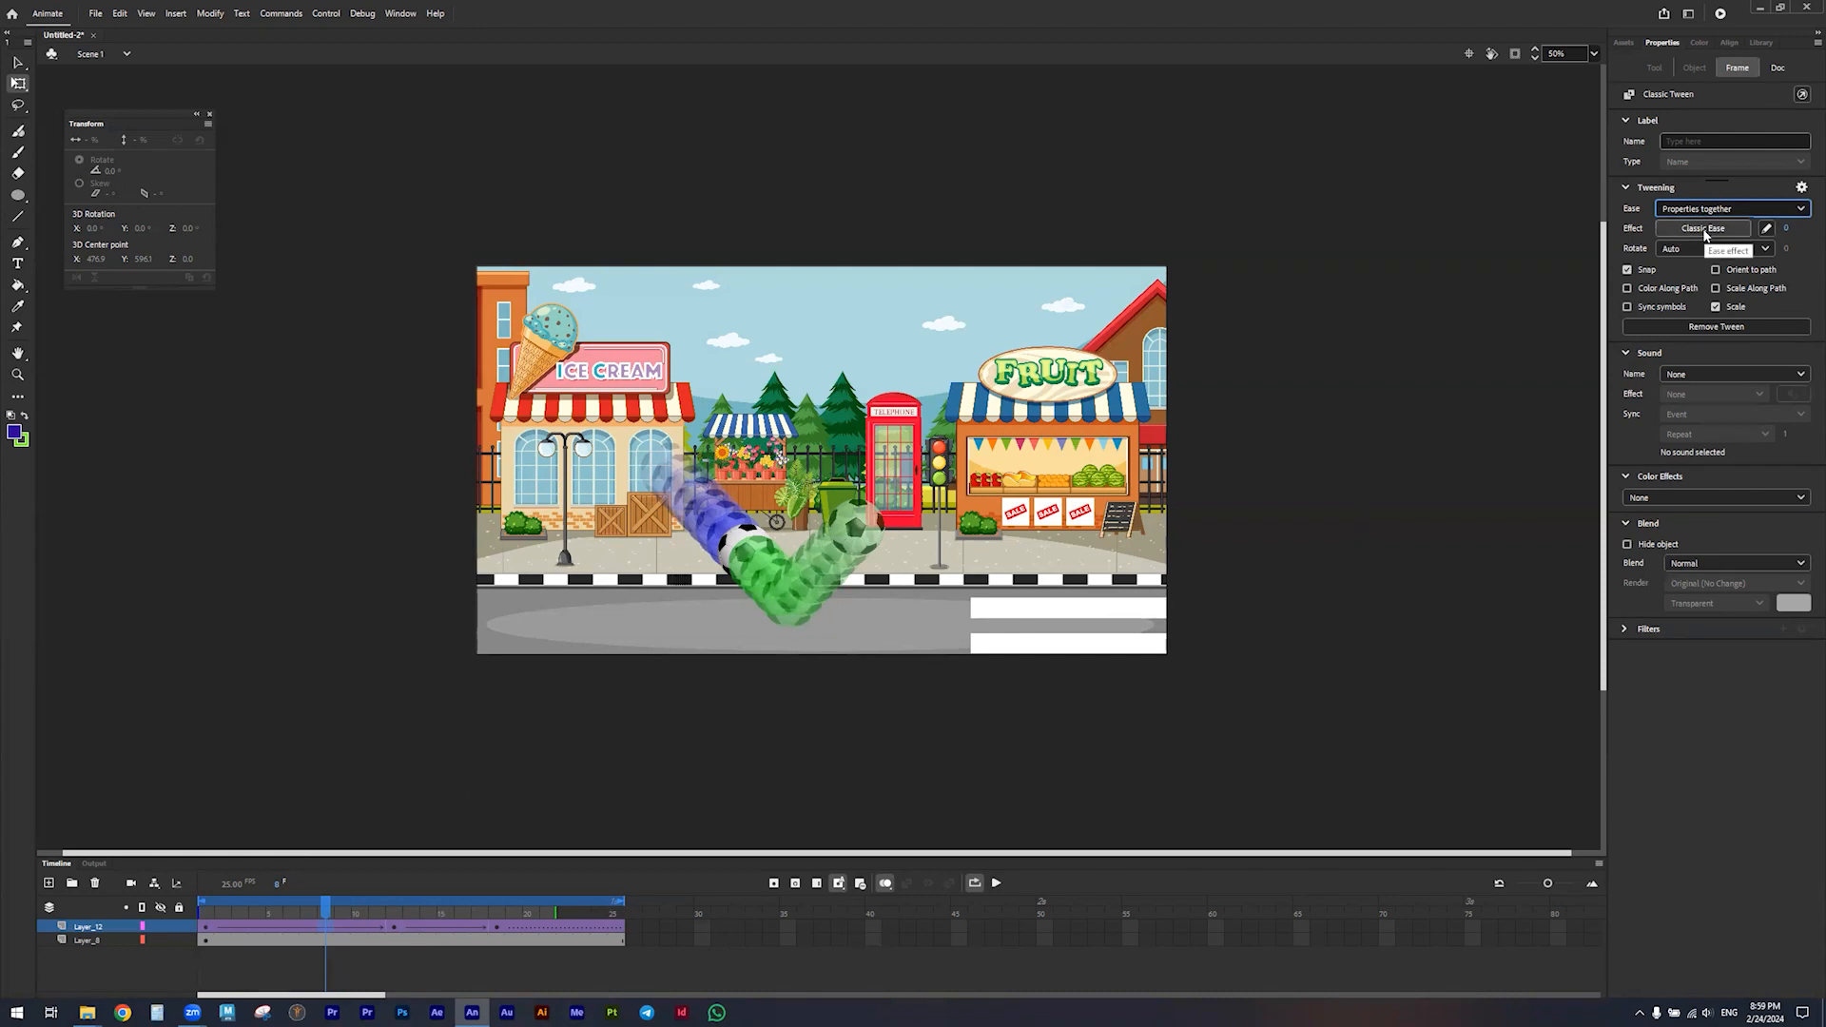
left_click(1704, 229)
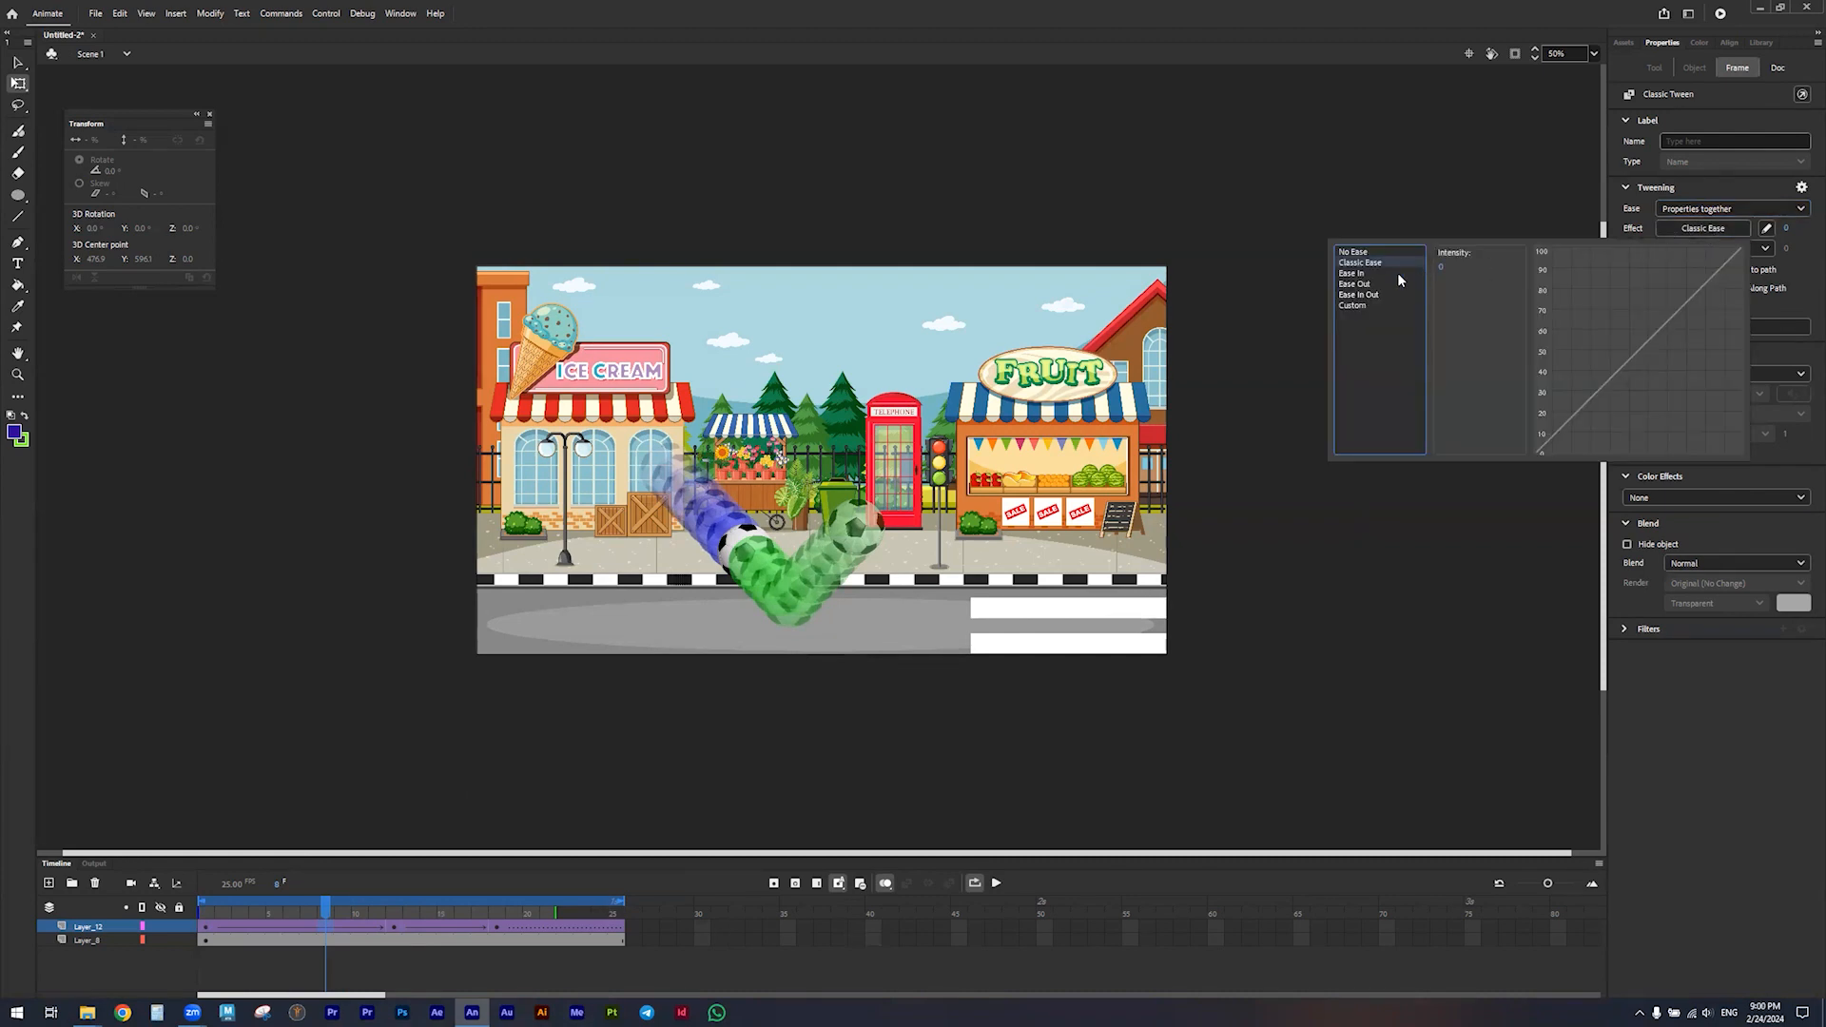
left_click(1362, 274)
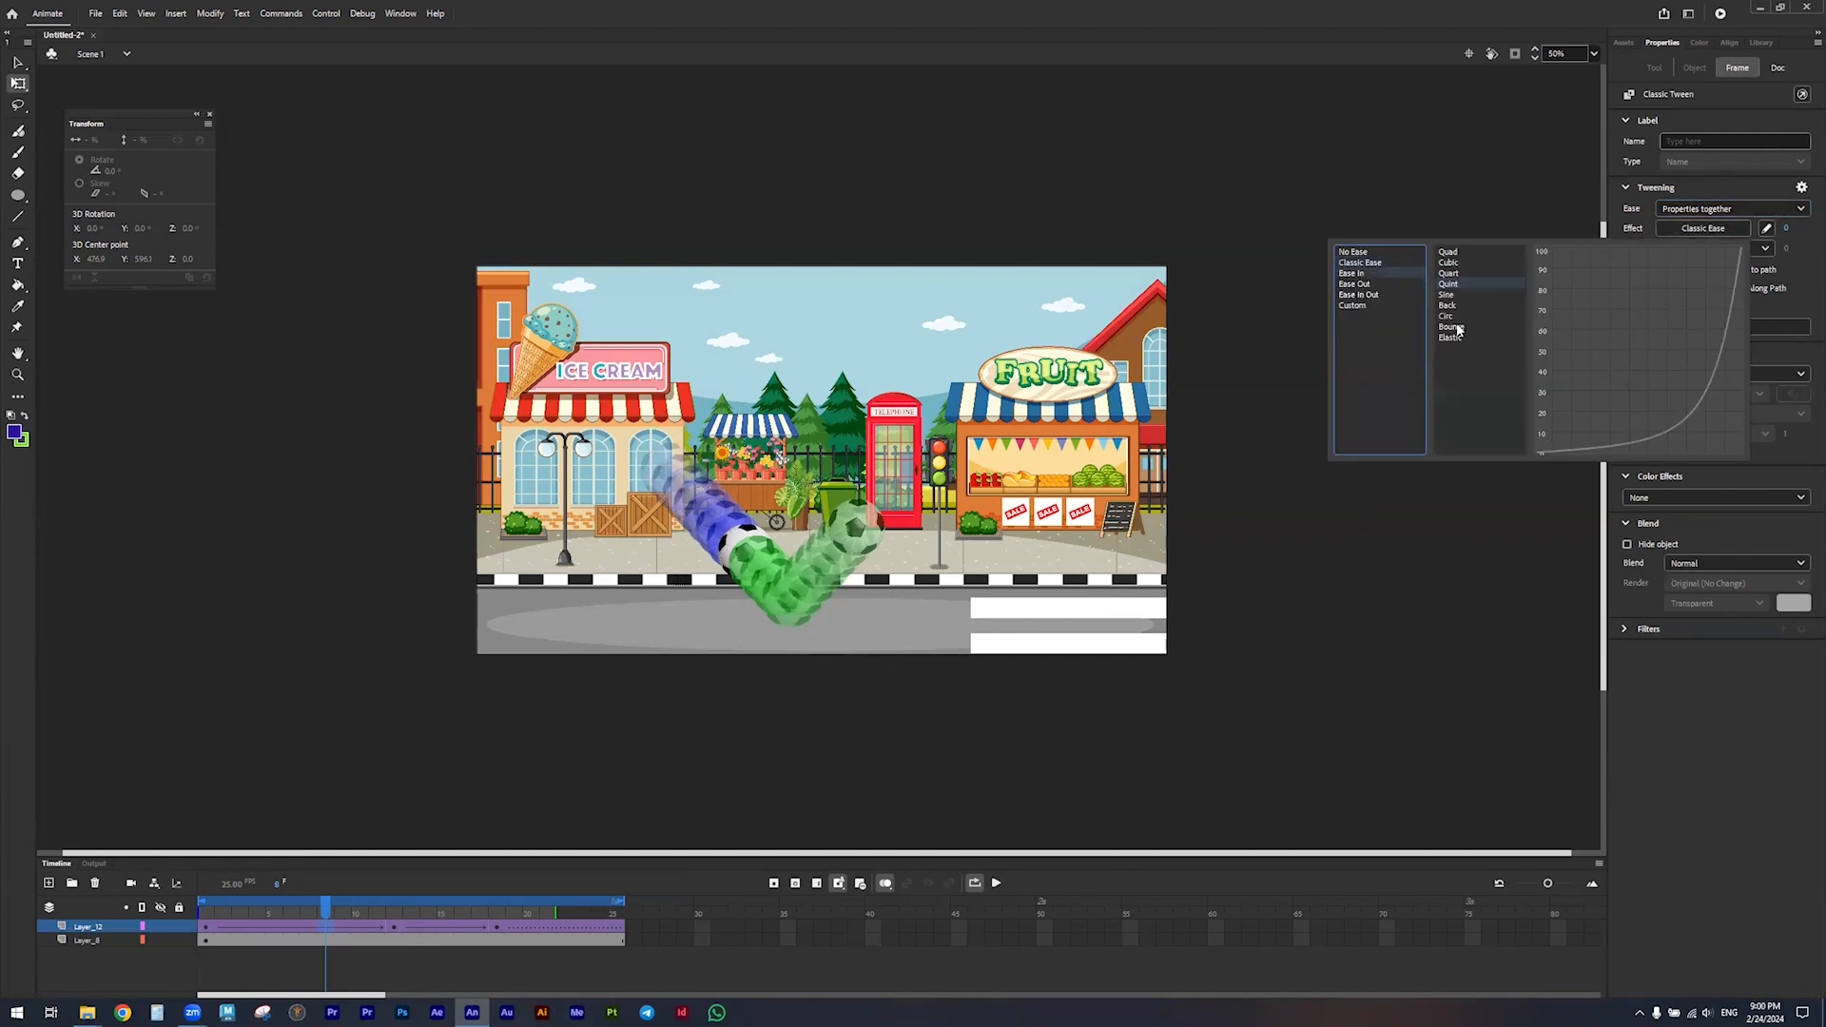
left_click(1449, 275)
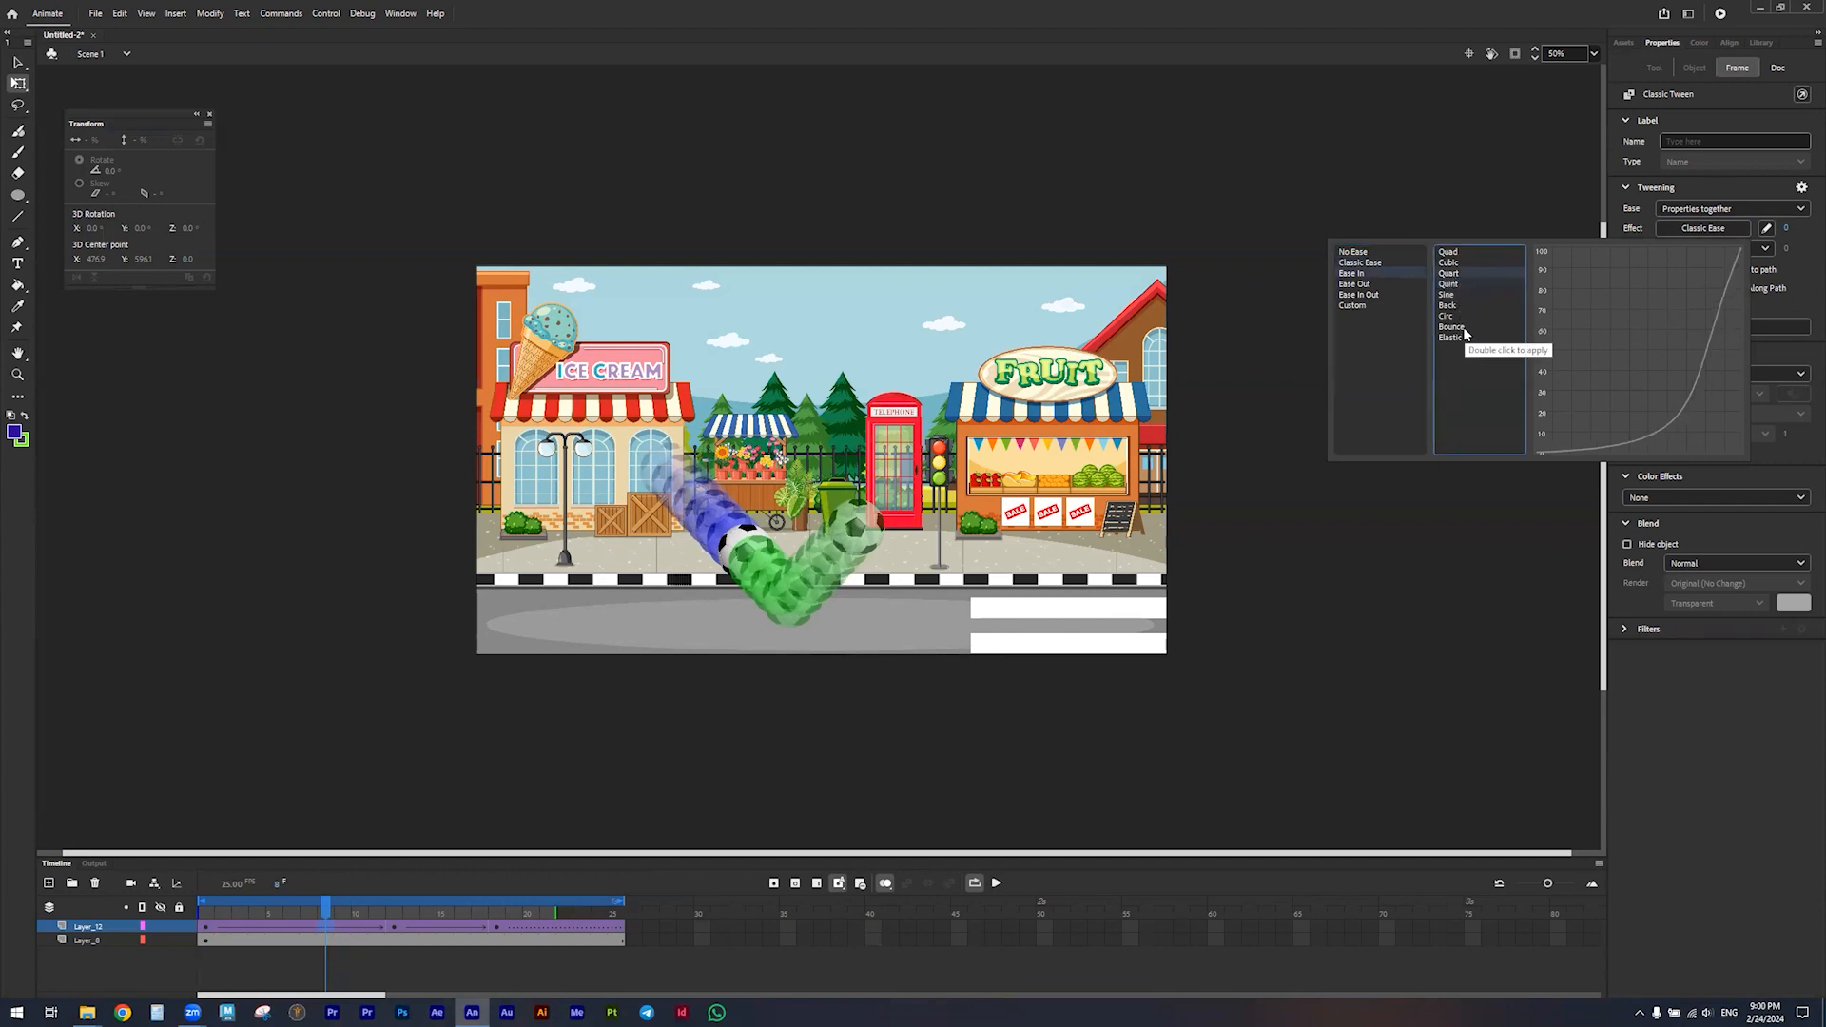
double_click(1455, 276)
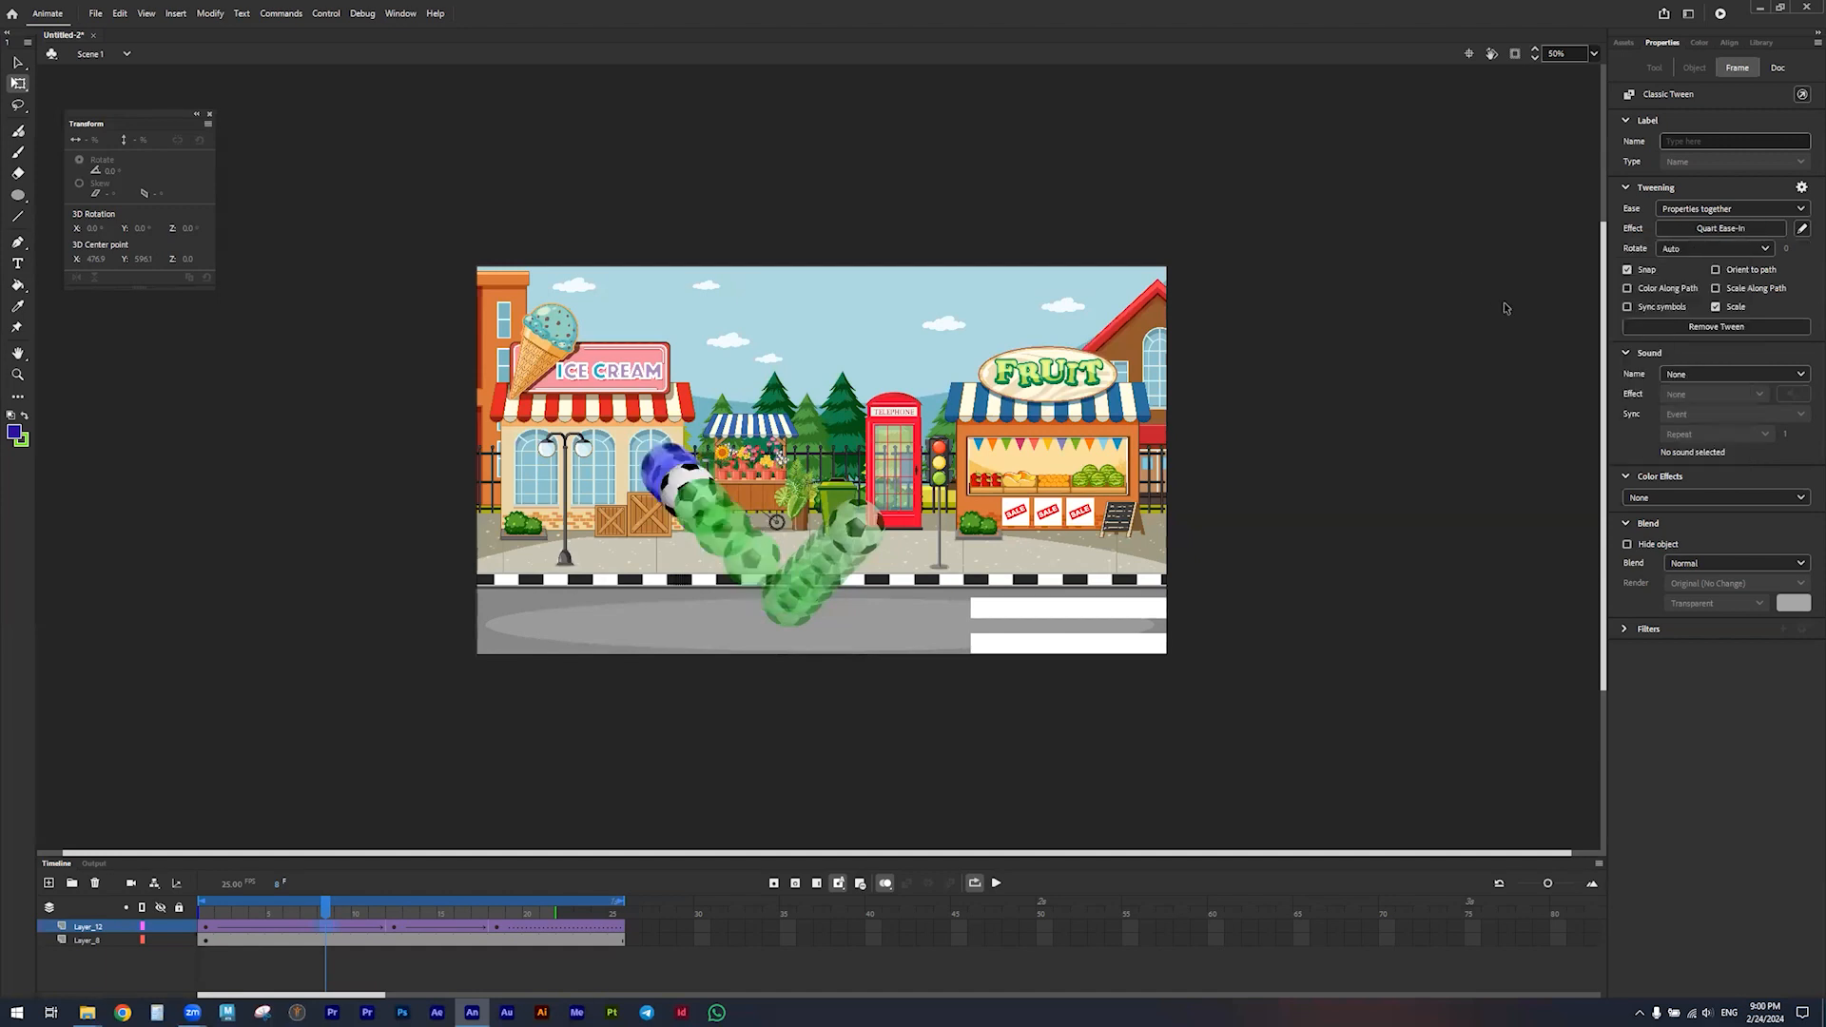
Apply a Quart Ease-Out effect to the ball's rising tween between frames 12 and 18 and play the animation
left_click(441, 911)
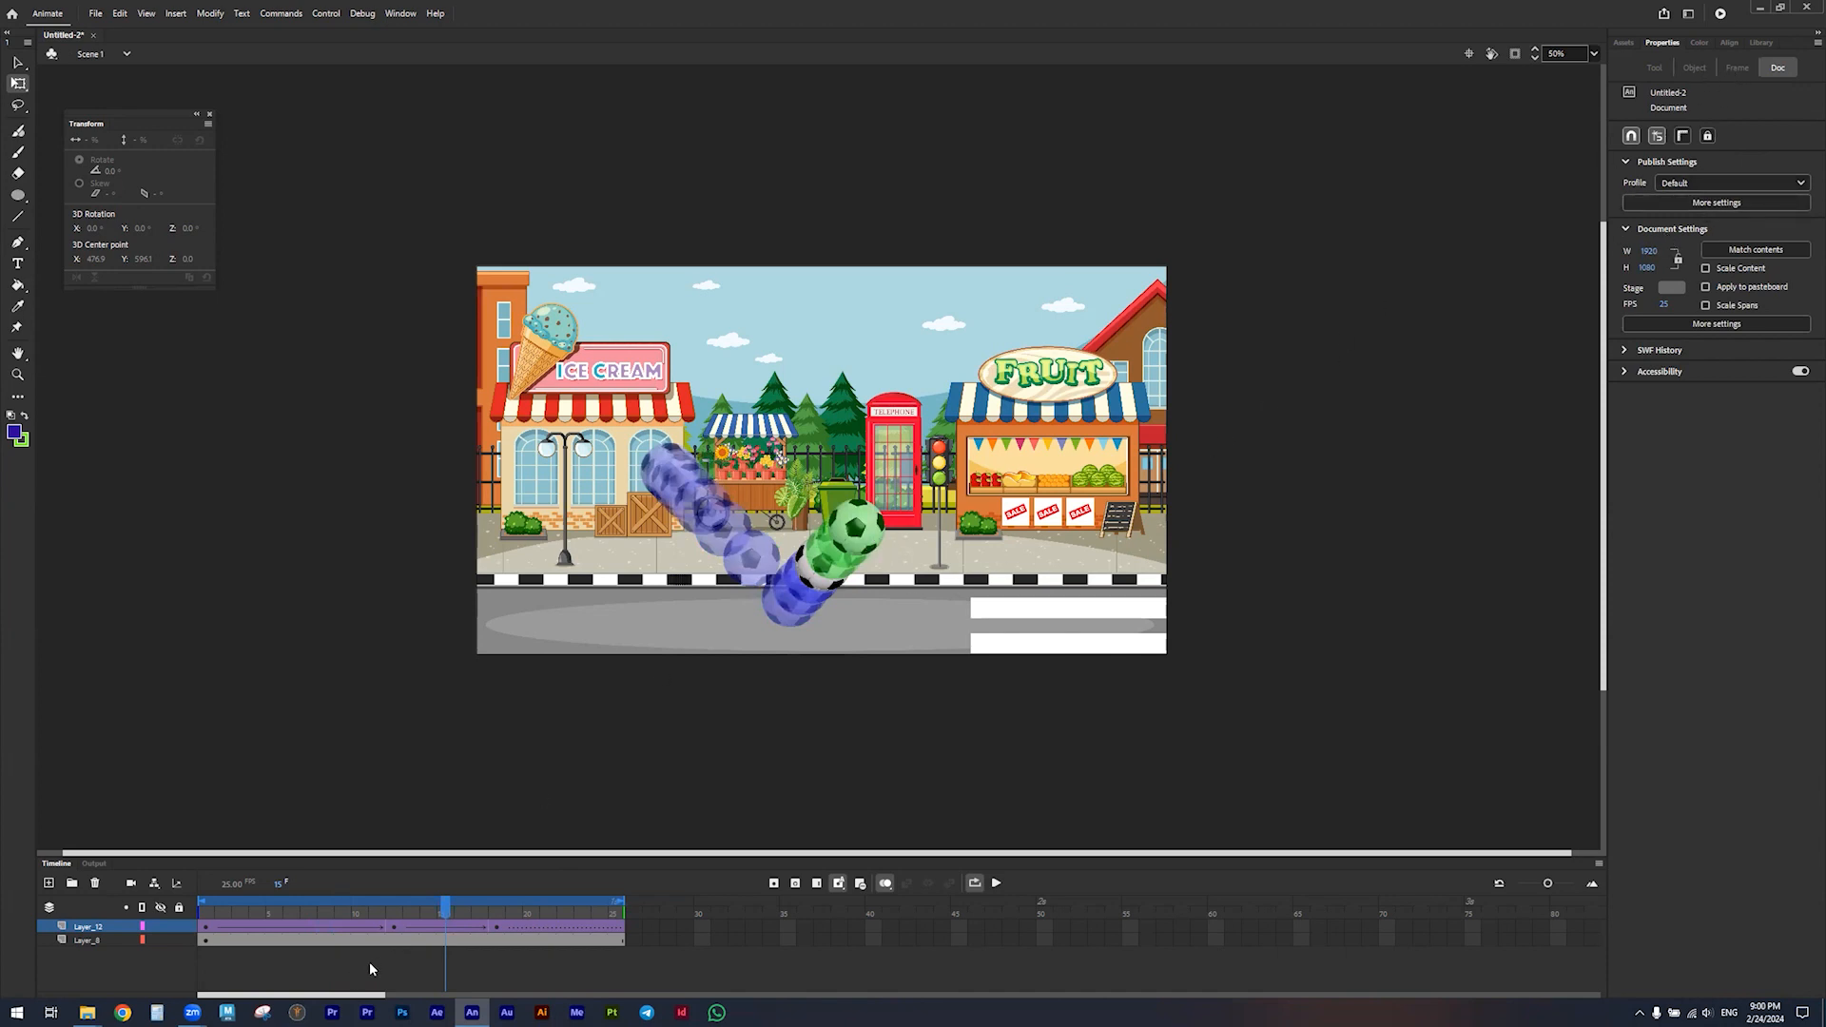
left_click(440, 926)
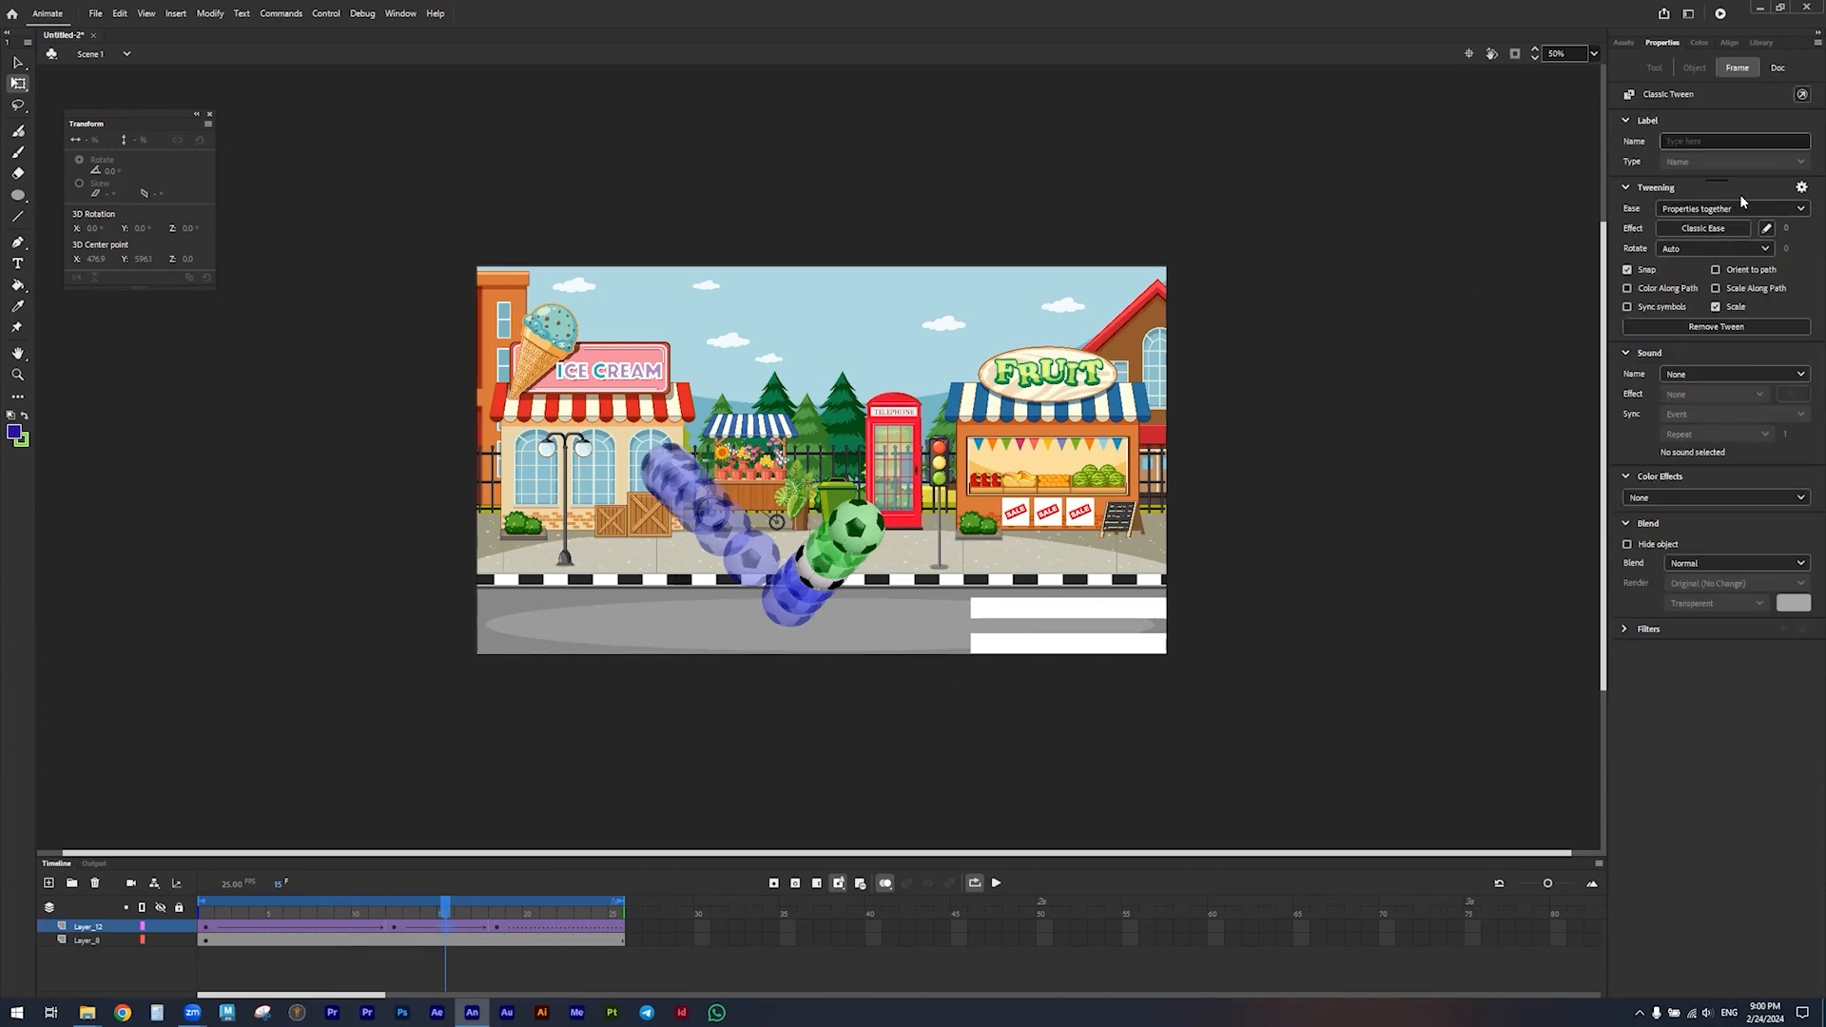
left_click(1735, 231)
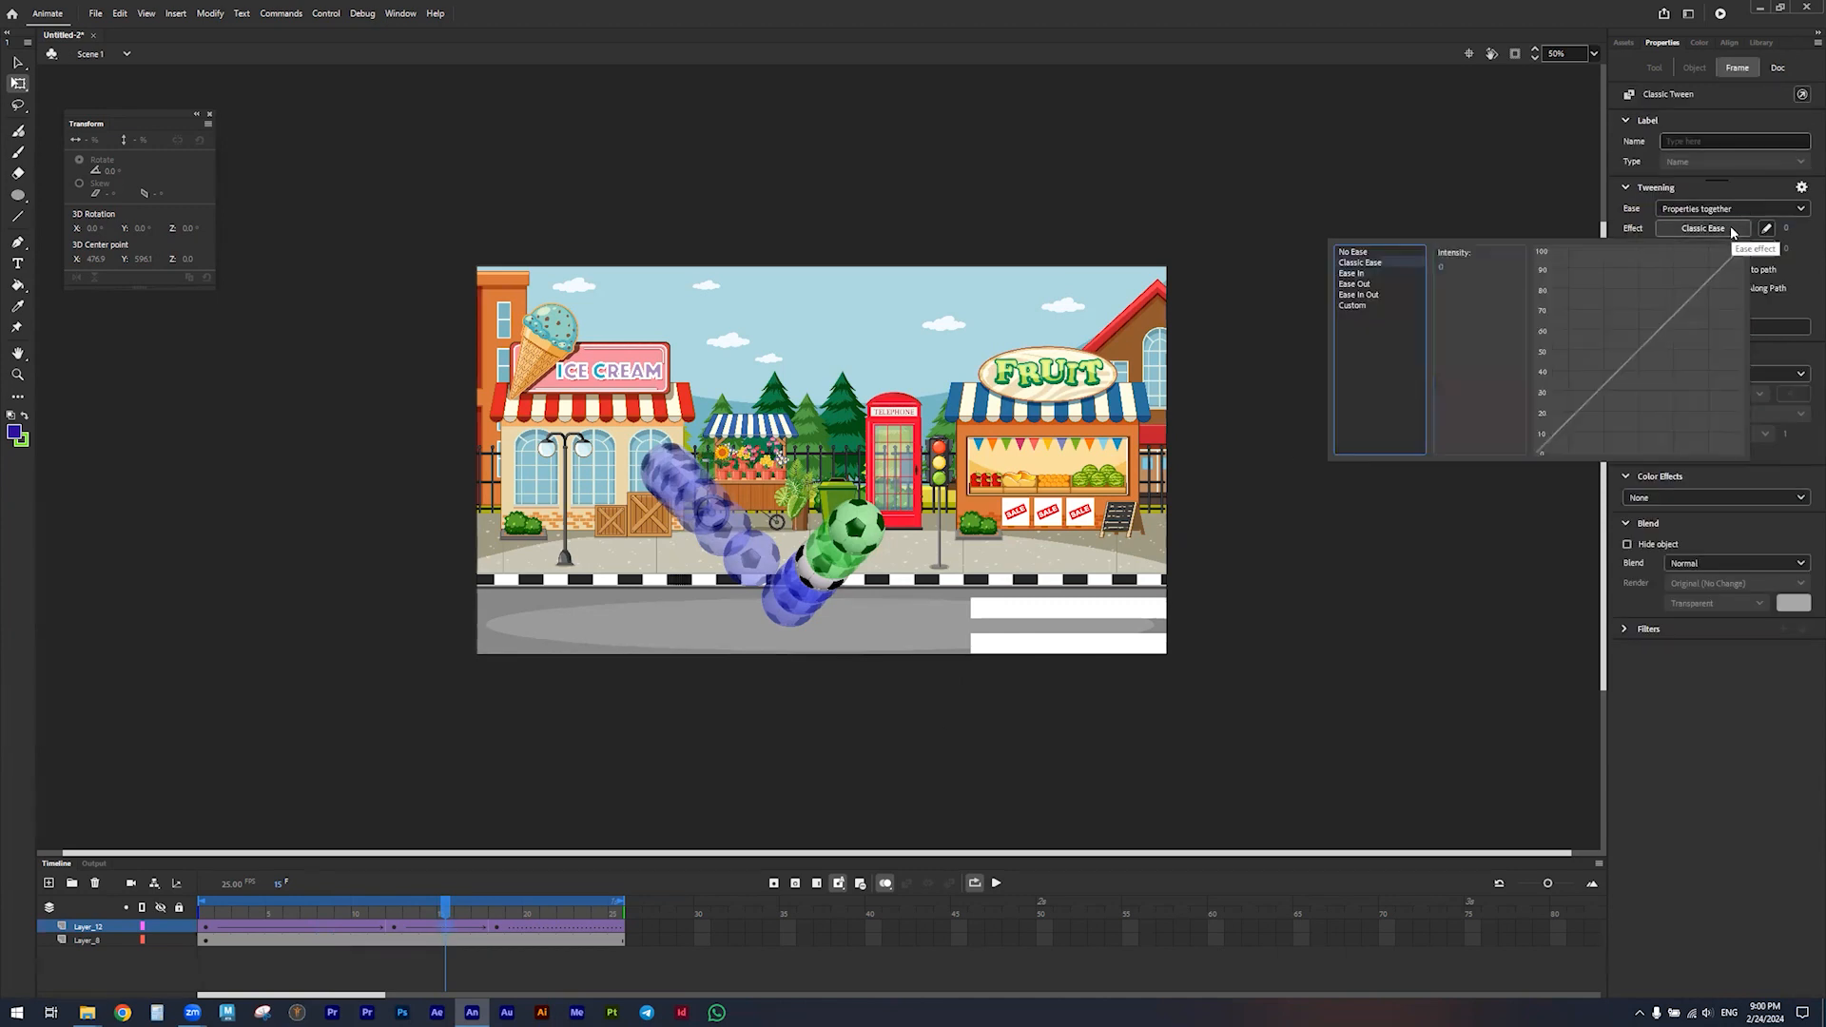
left_click(1364, 284)
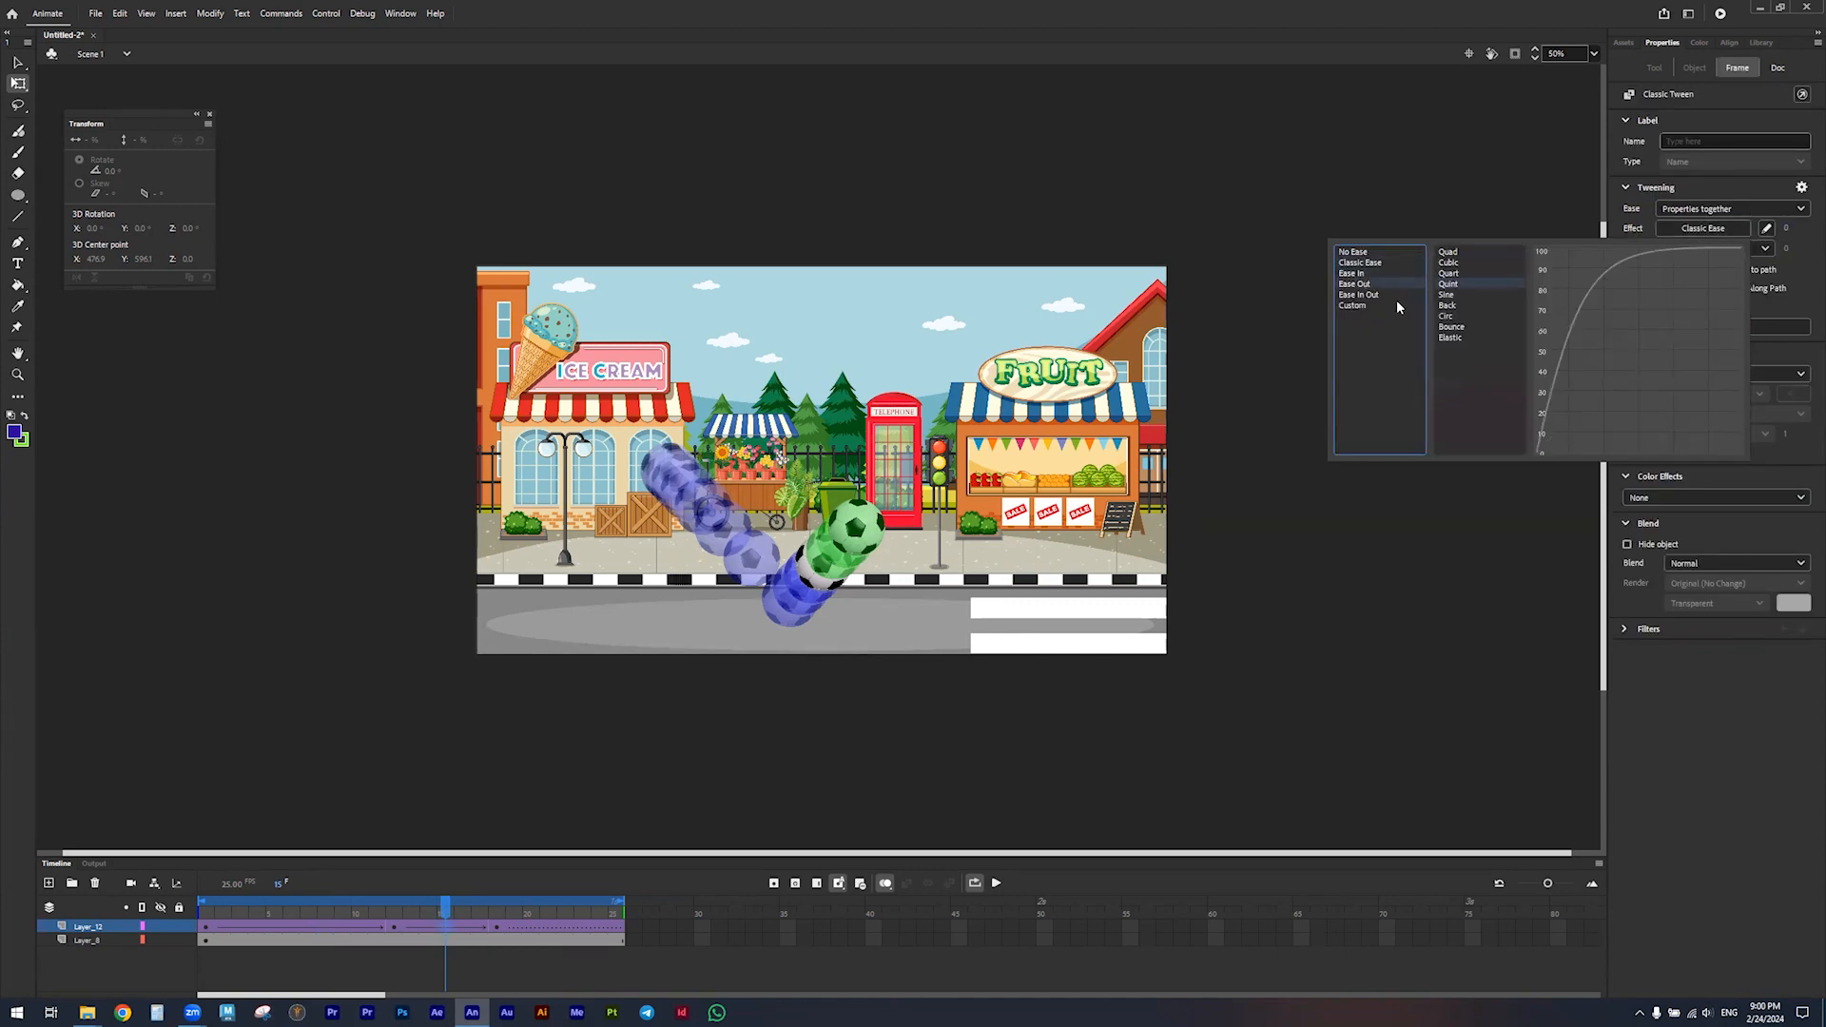
double_click(1447, 272)
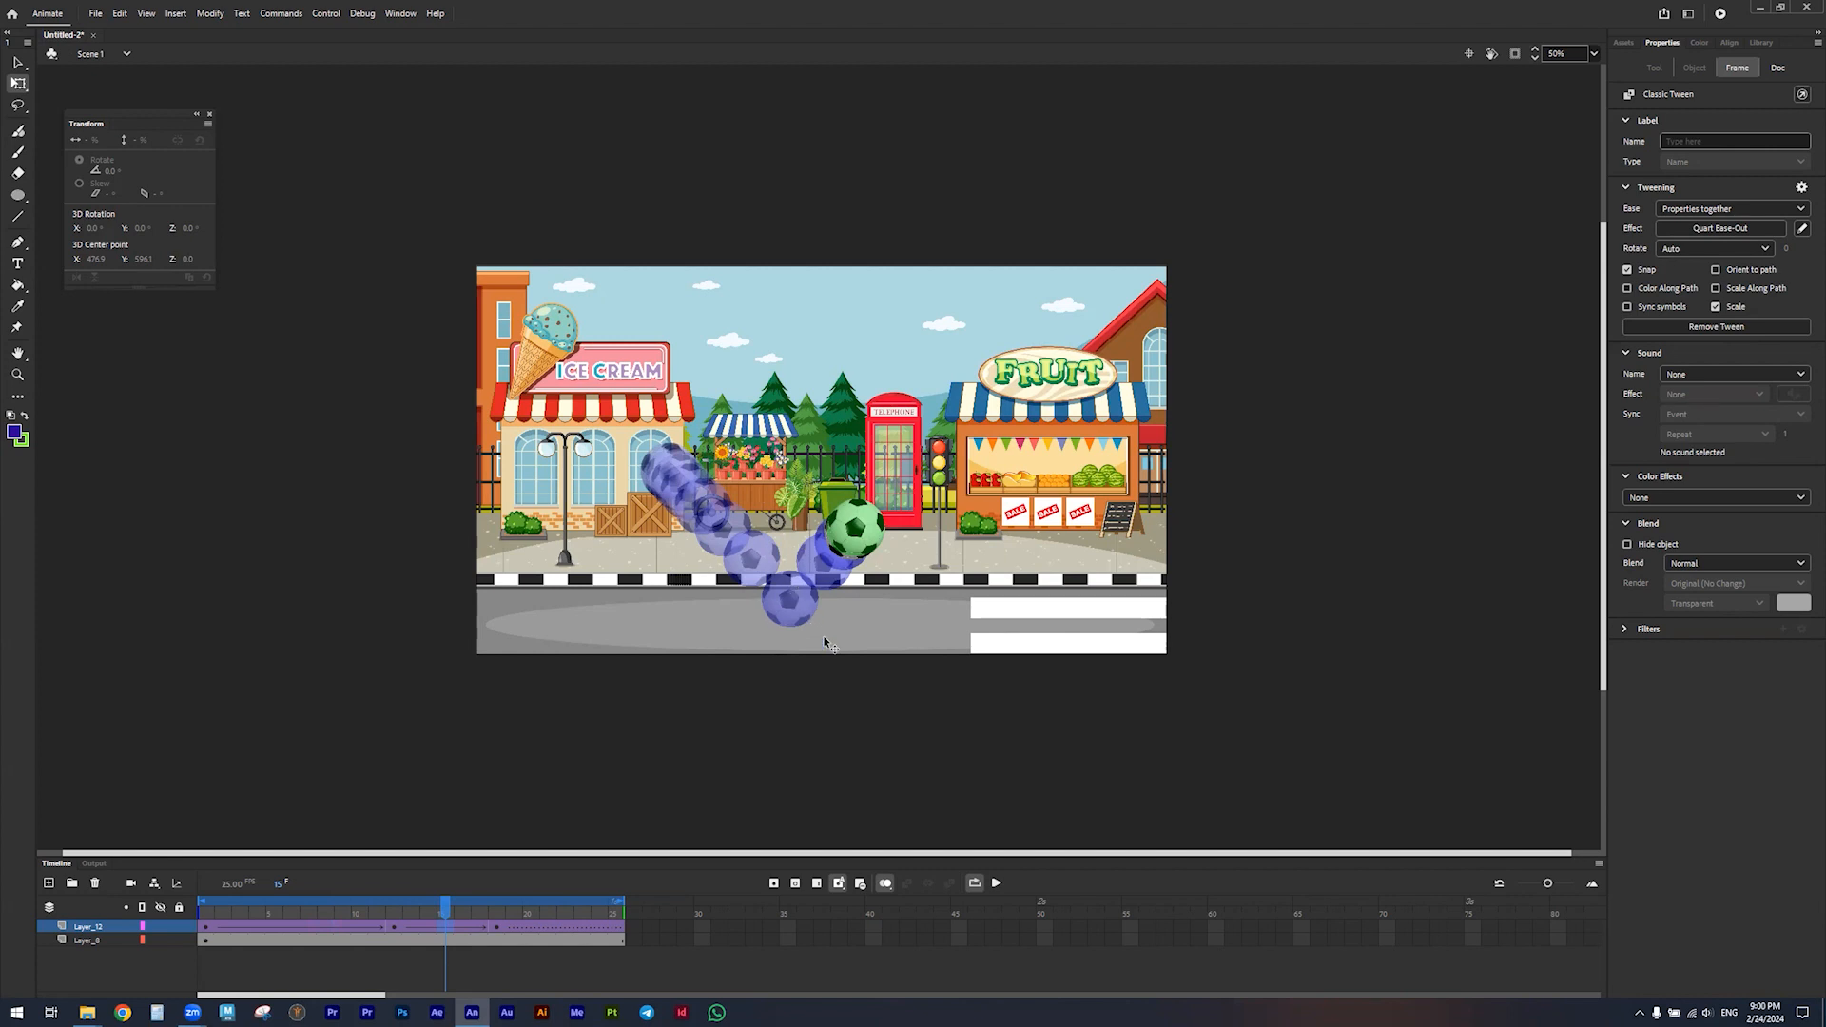
left_click(996, 884)
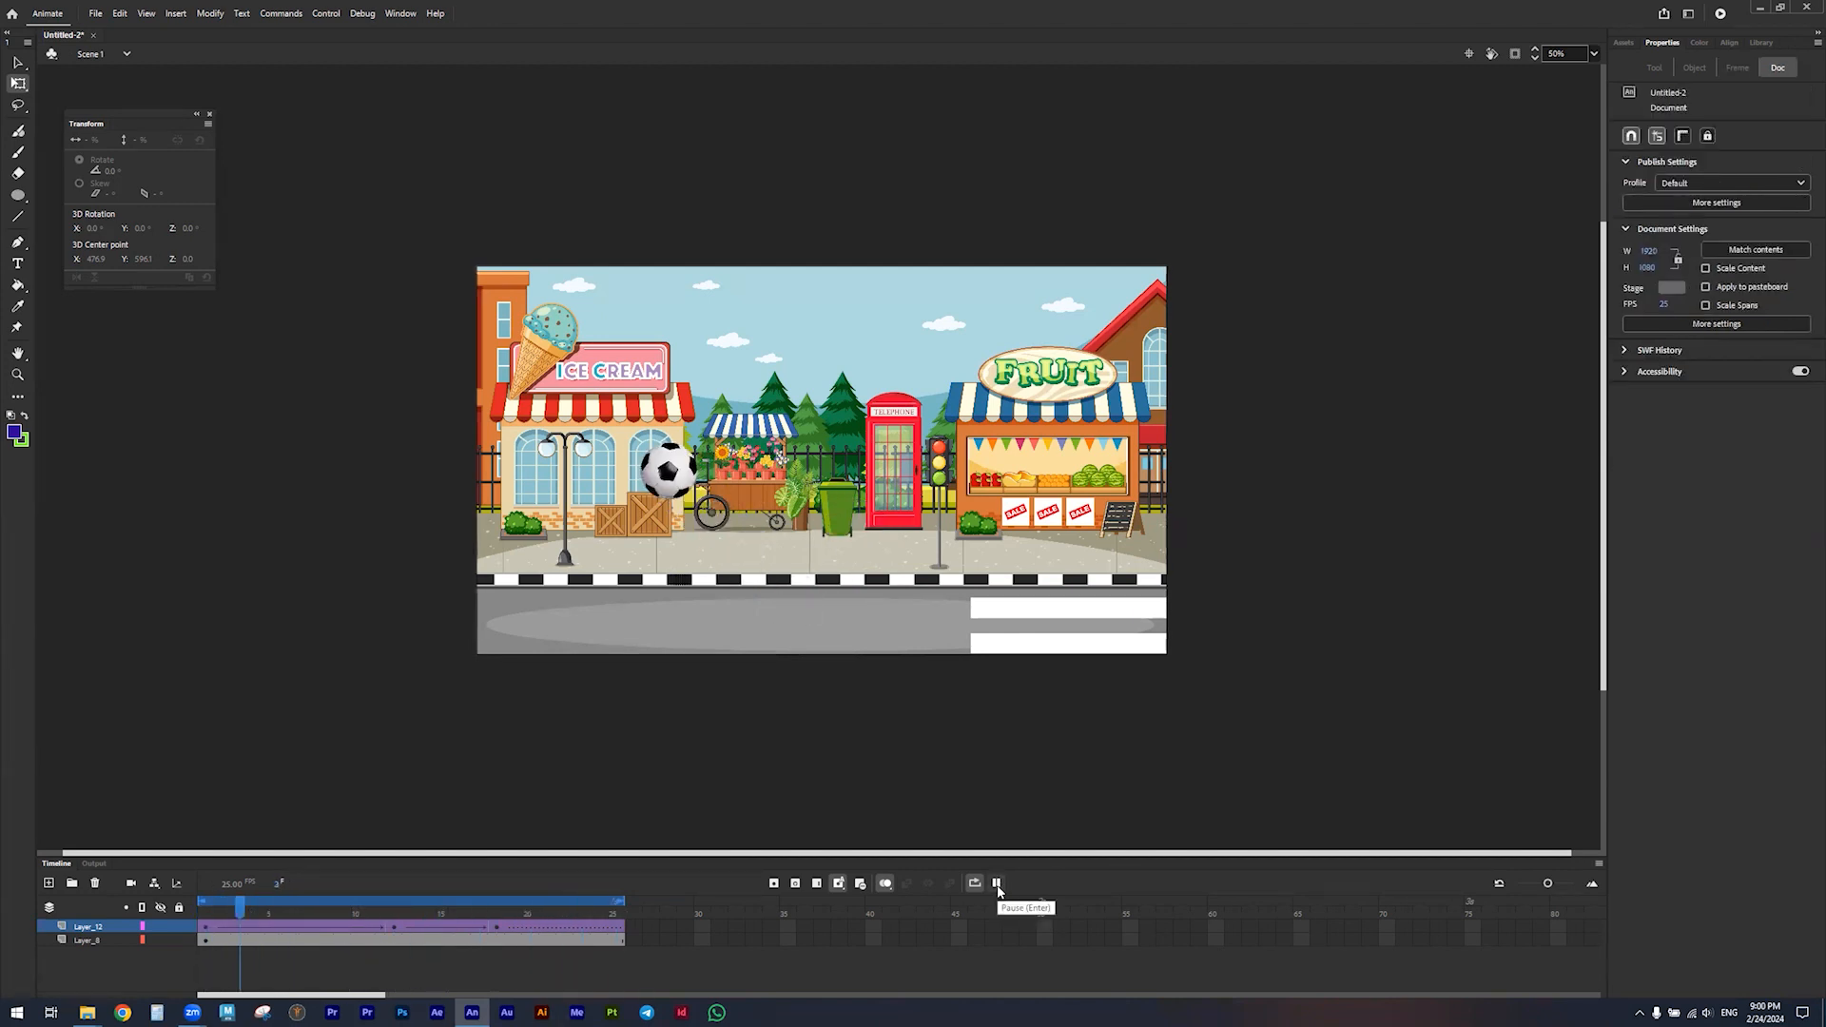
Stop the playback and nudge the ball slightly down and to the right at frame 5
left_click(997, 885)
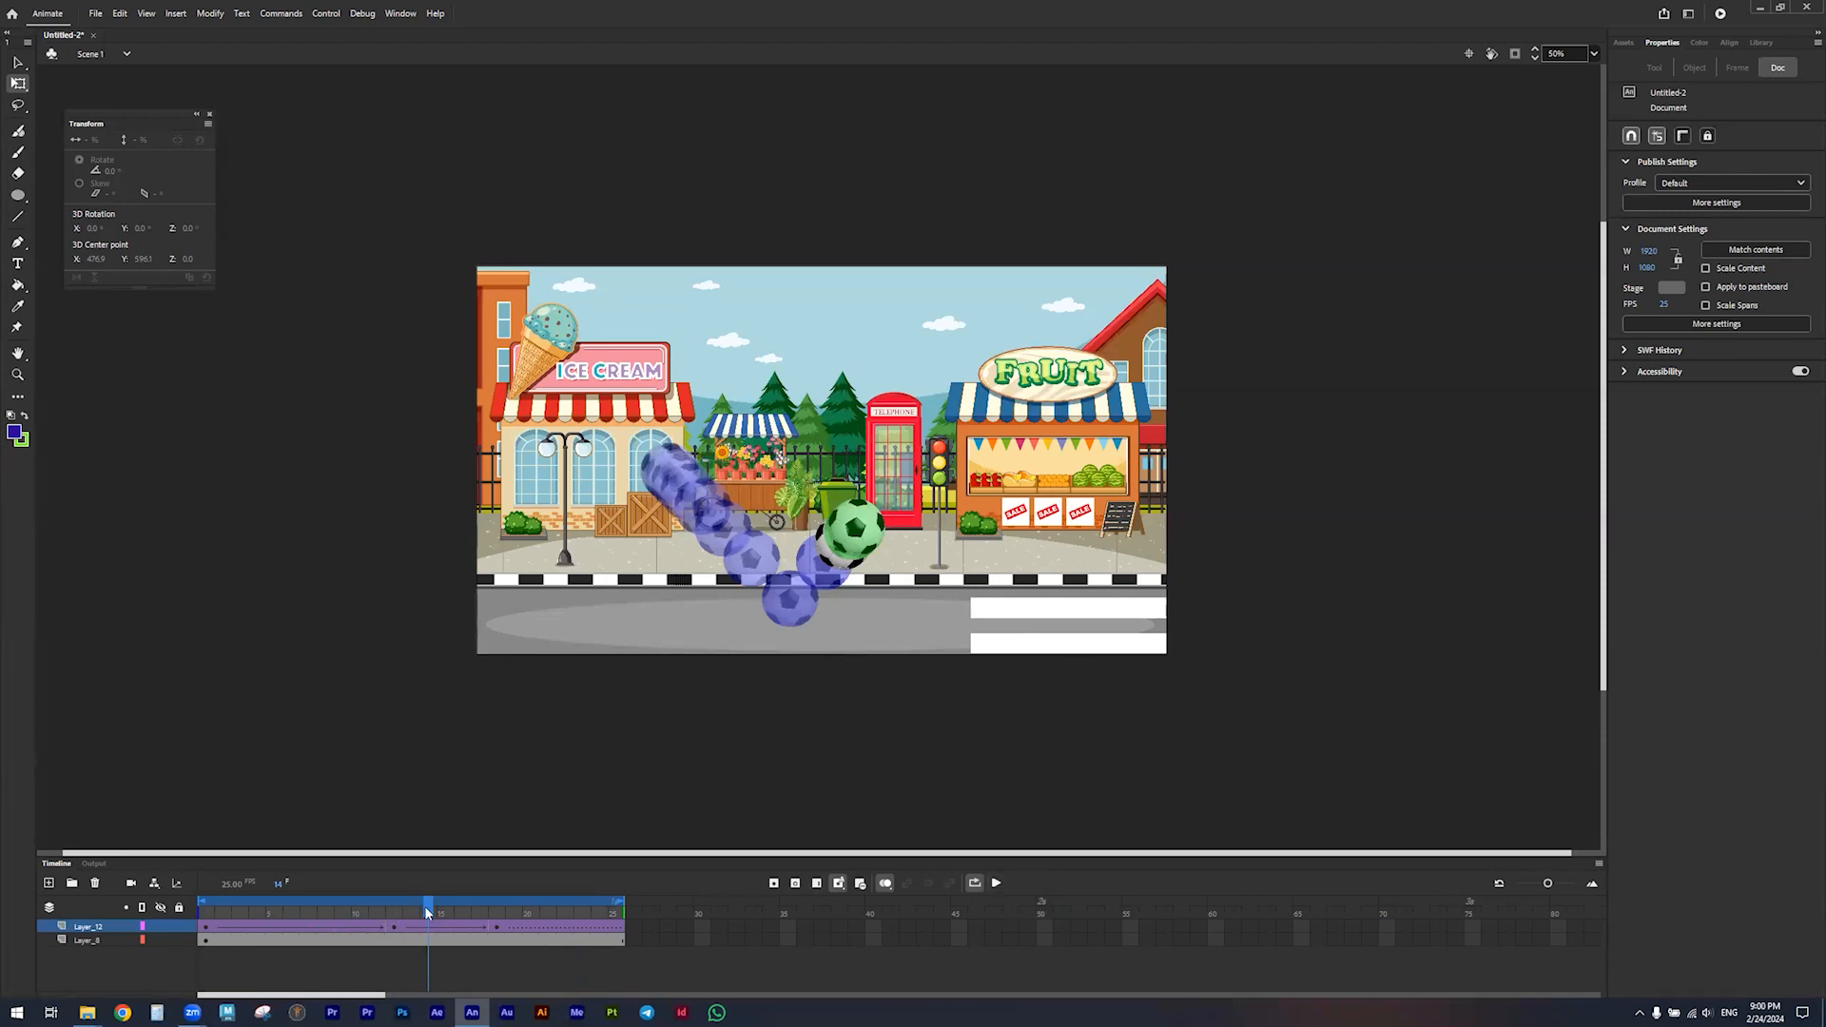
mouse_move(424, 902)
left_mouse_down()
mouse_move(365, 904)
mouse_move(393, 903)
left_mouse_up()
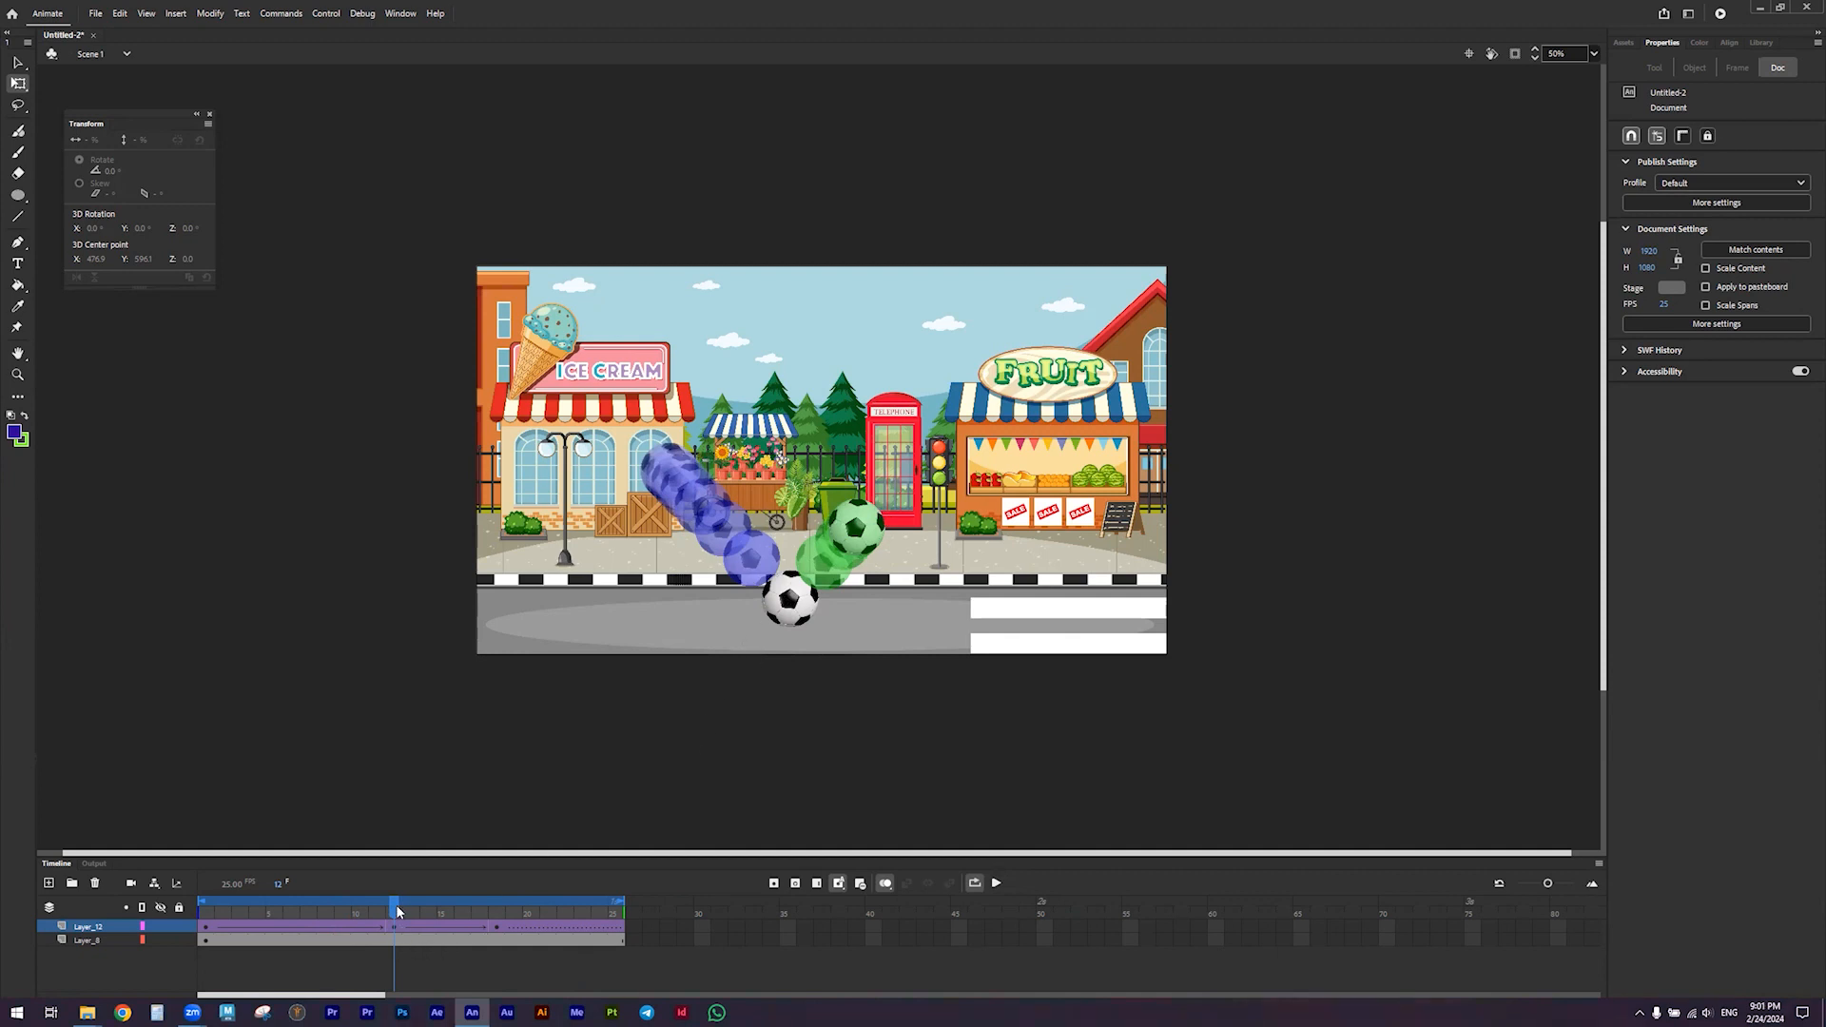
left_click_drag(392, 908, 280, 911)
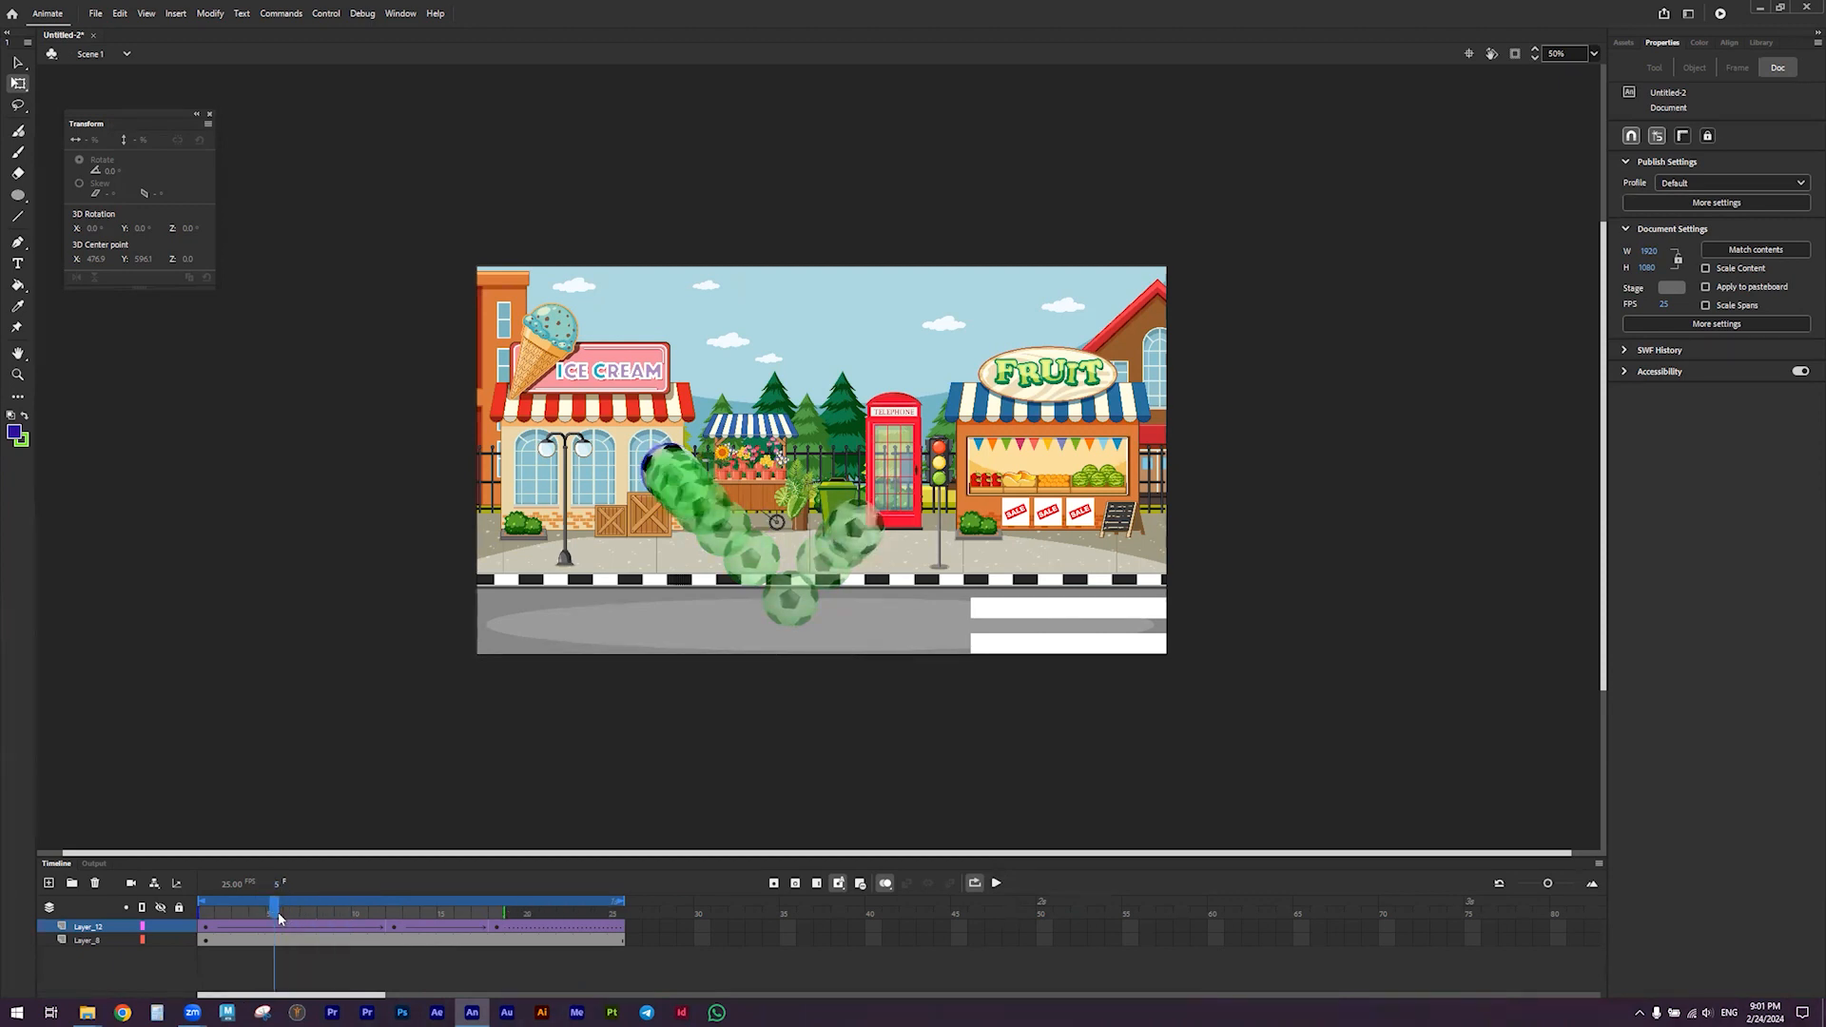
left_click(663, 463)
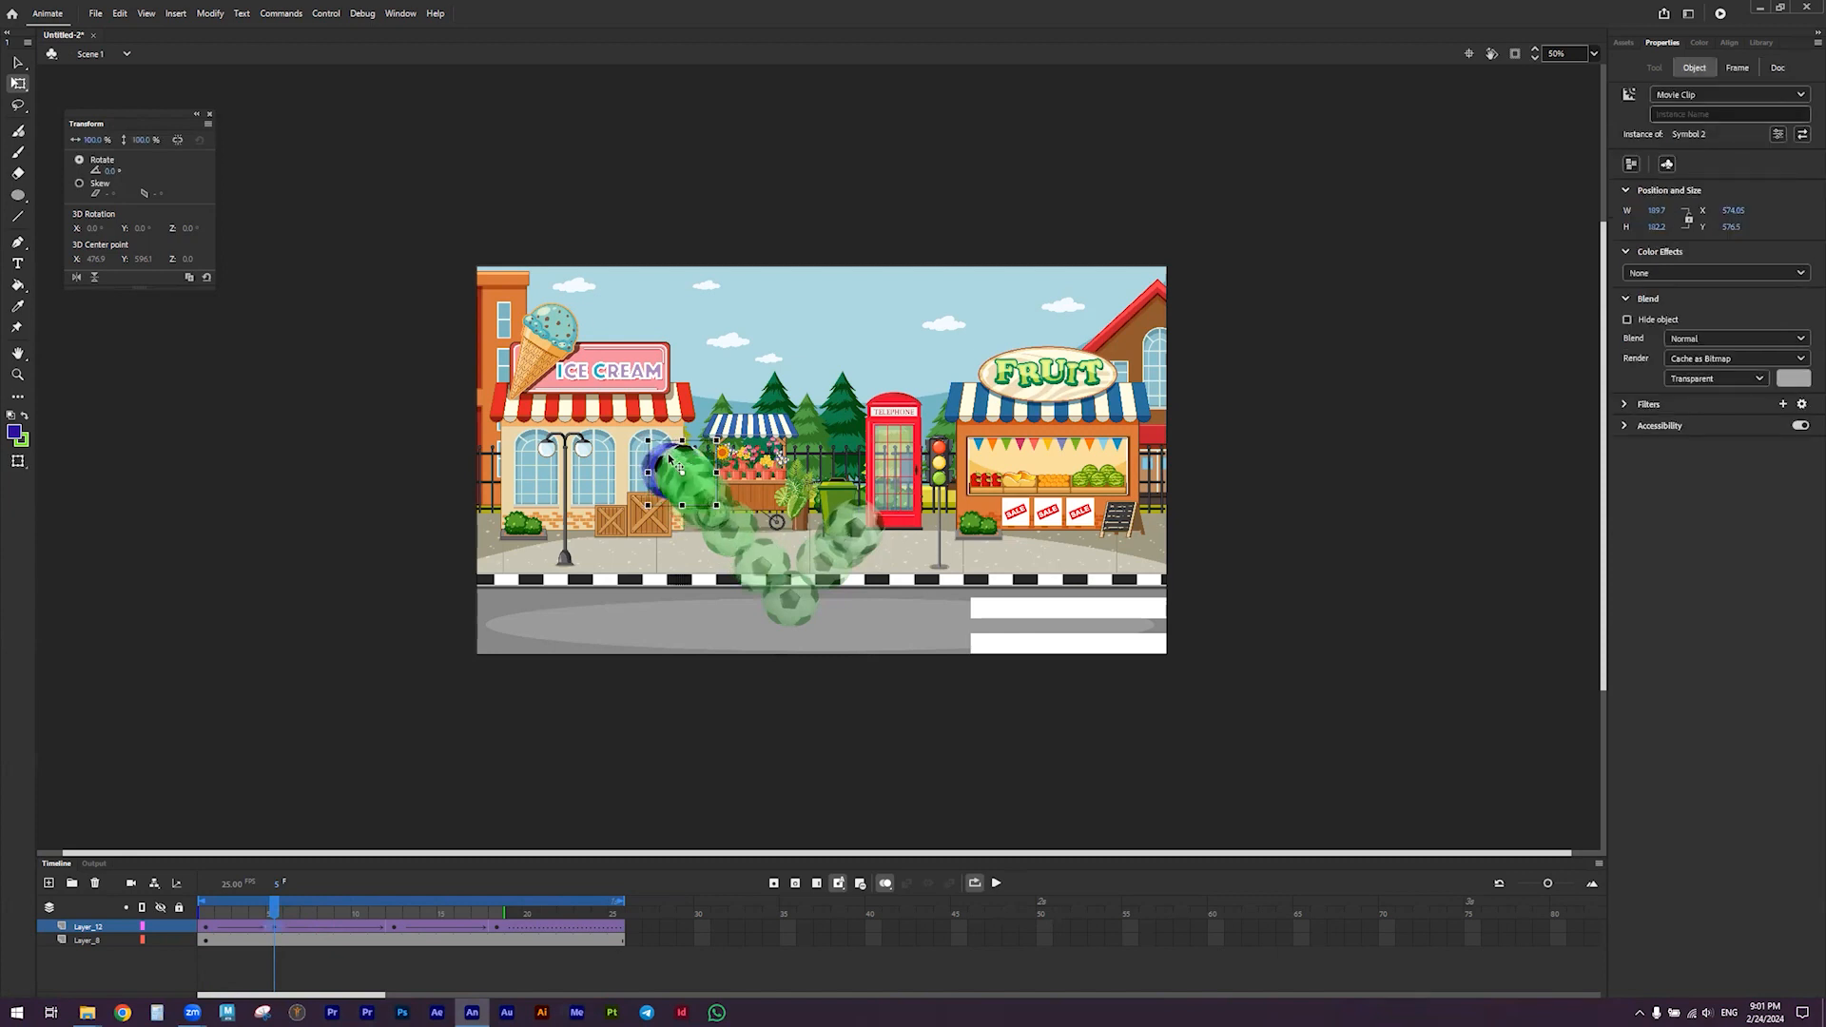
key("Down")
key("Down")
key("Down")
key("Down")
key("Right")
key("Down")
key("Right")
key("Right")
key("Right")
key("Right")
key("Right")
key("Right")
key("Down")
key("Down")
key("Down")
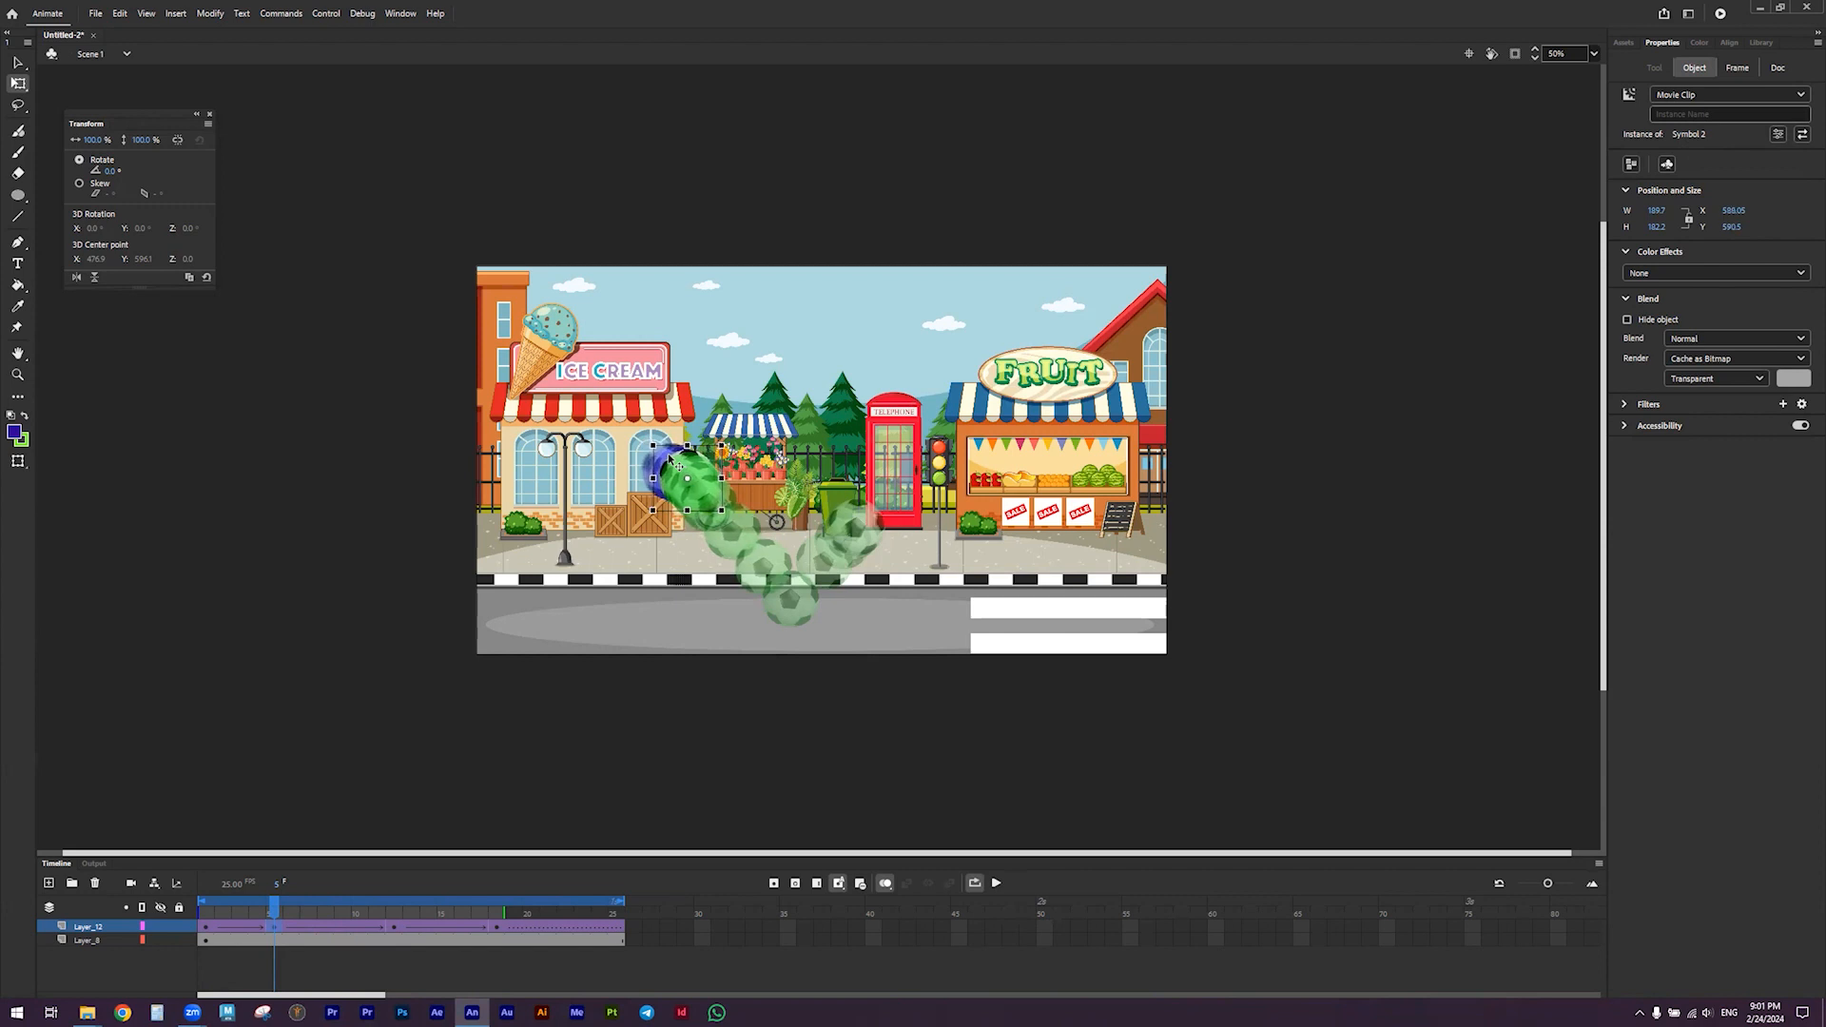
key("Right")
key("Right")
key("Right")
key("Right")
At frame 8, nudge the ball slightly to the right and down along its falling path
left_click(328, 924)
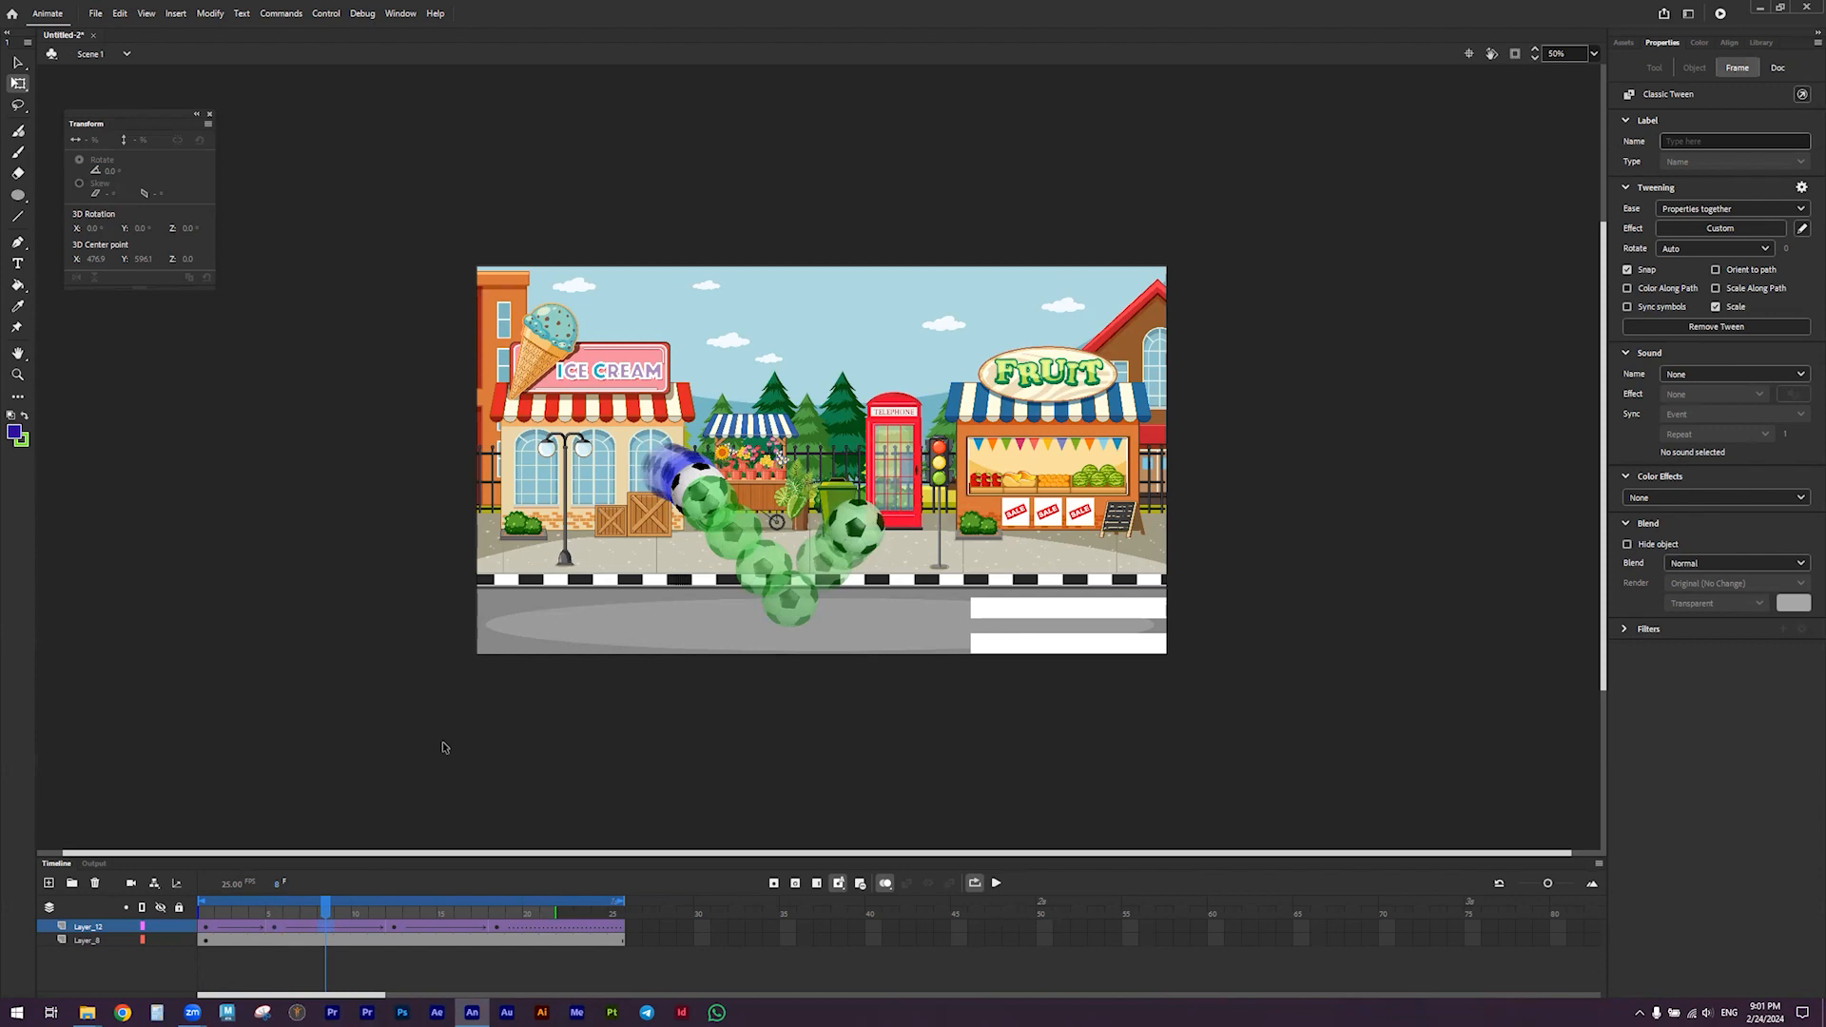
left_click(689, 485)
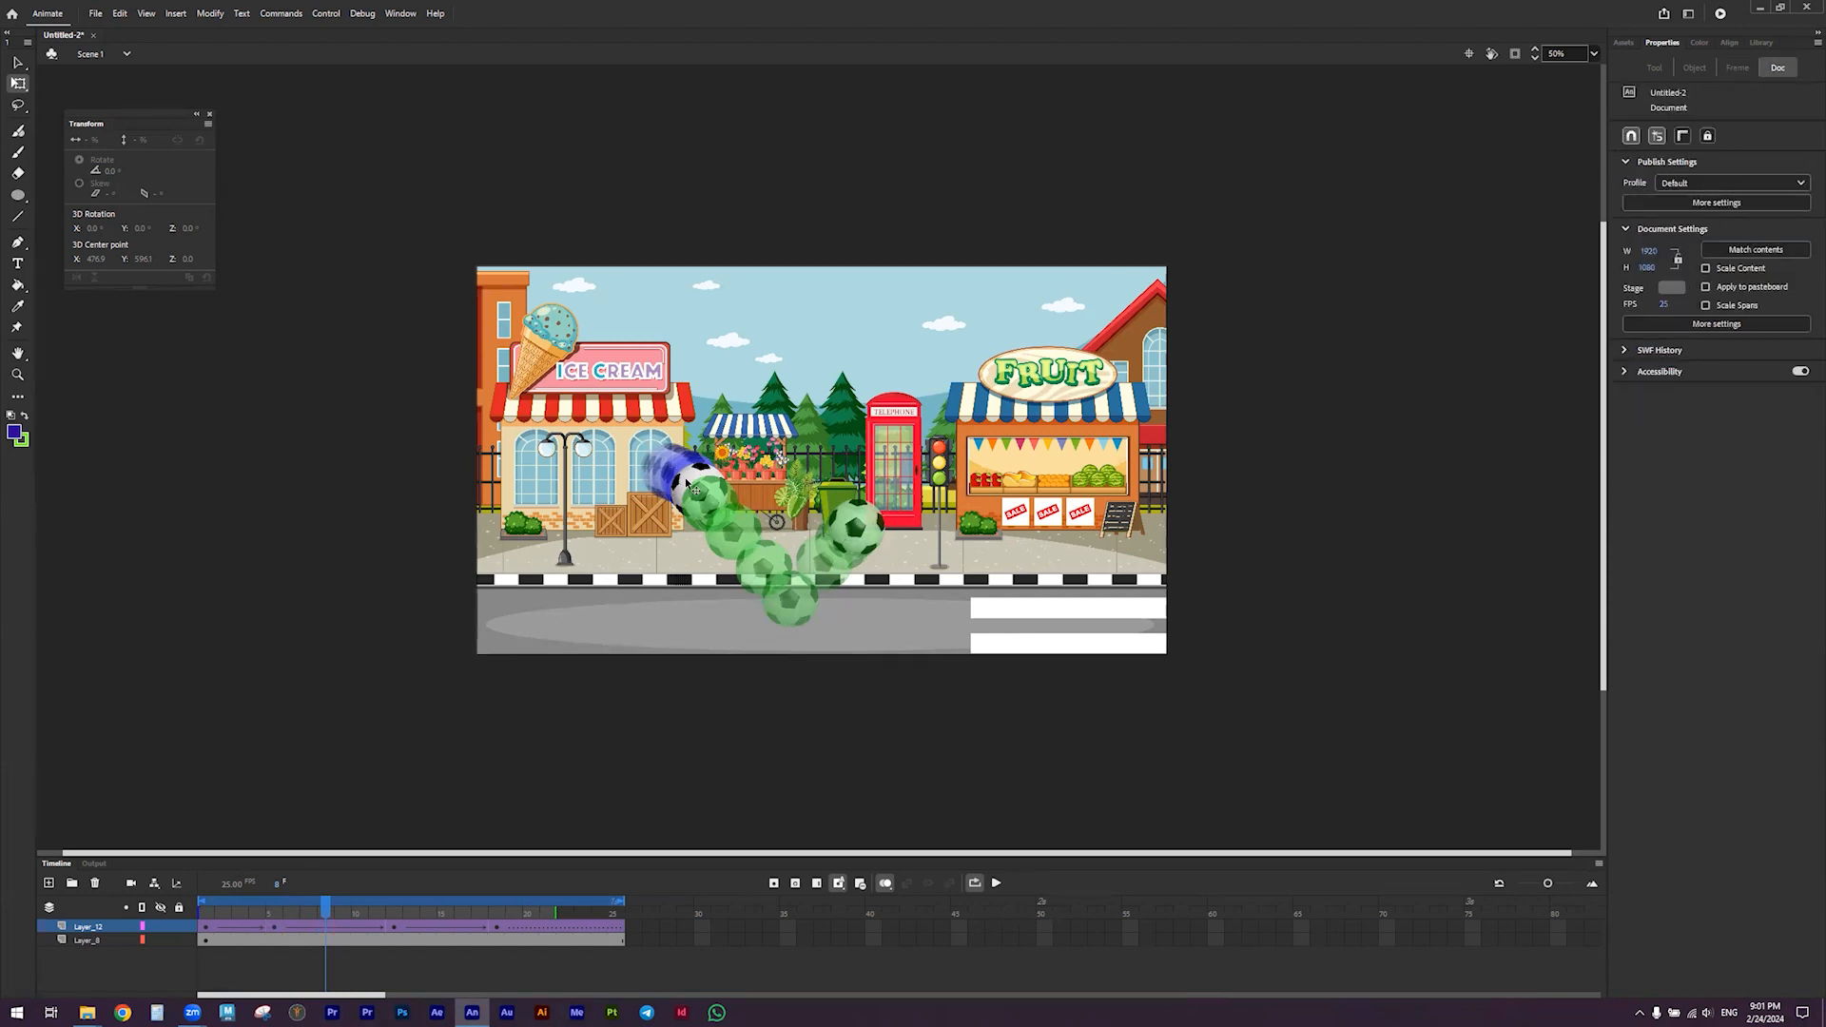
left_click(699, 487)
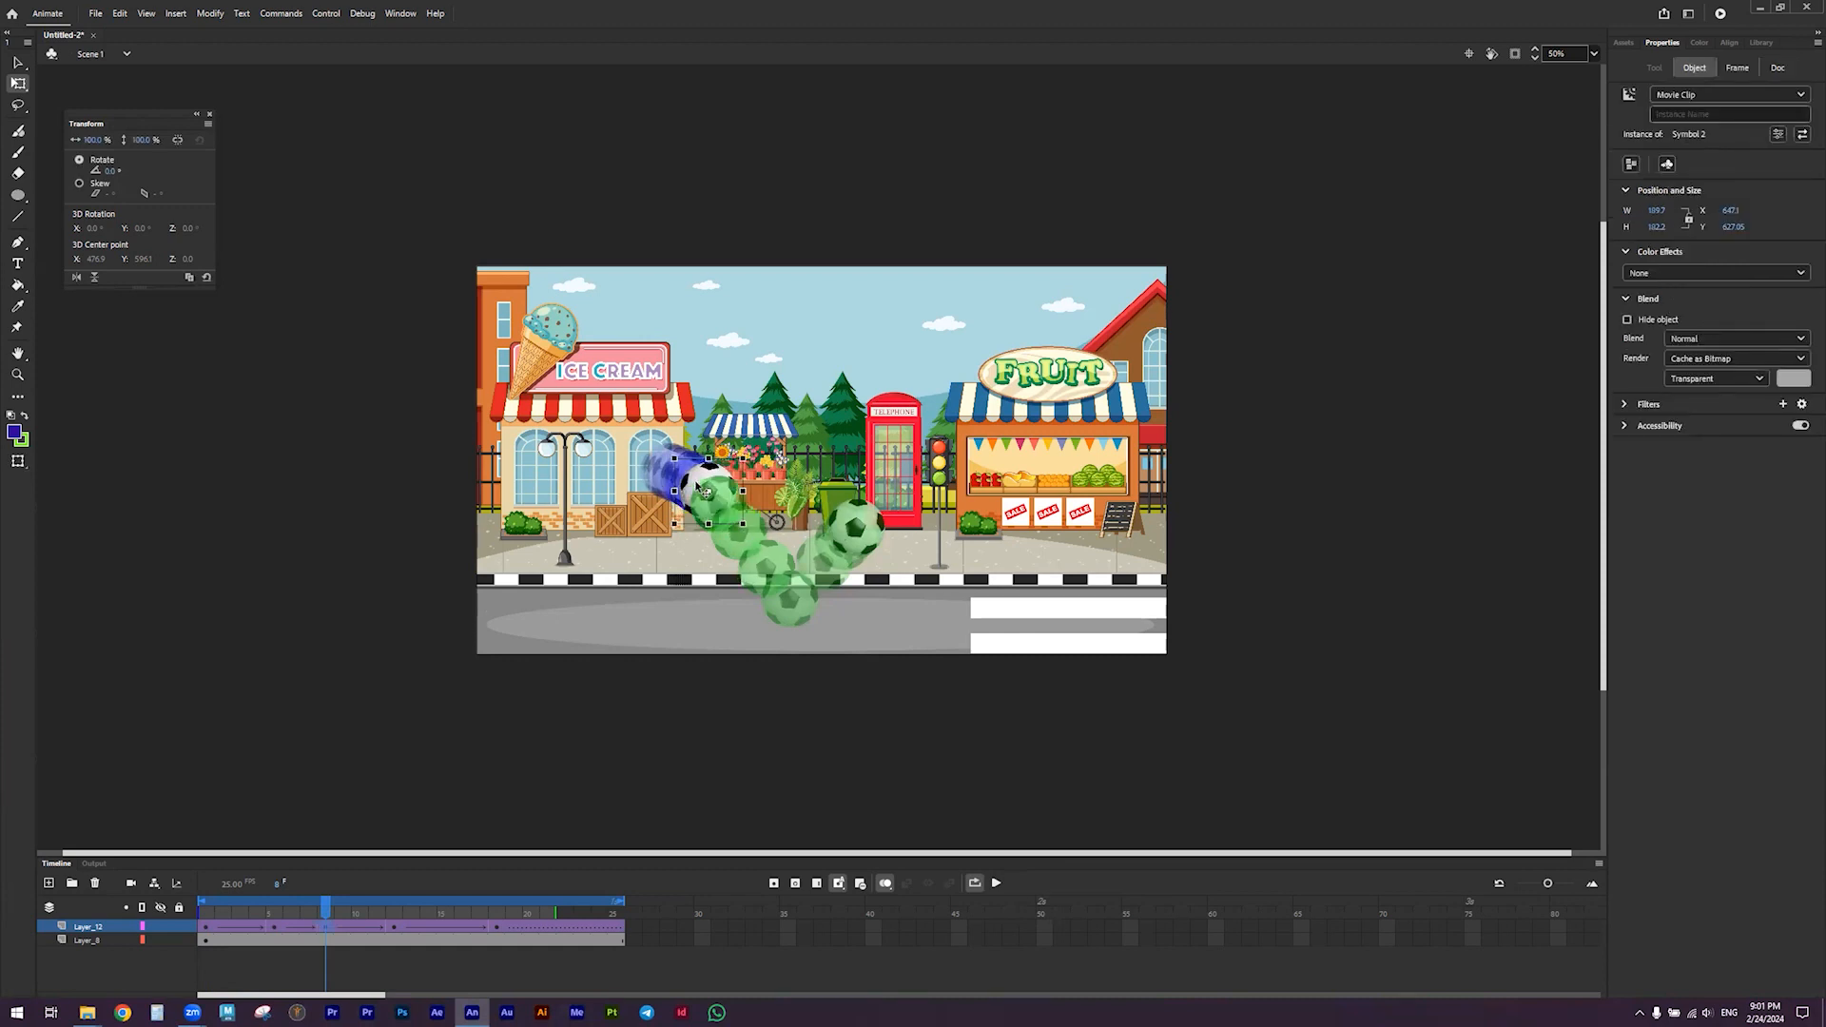
key("Right")
key("Right")
key("Right")
key("Right")
key("Down")
key("Down")
key("Right")
key("Right")
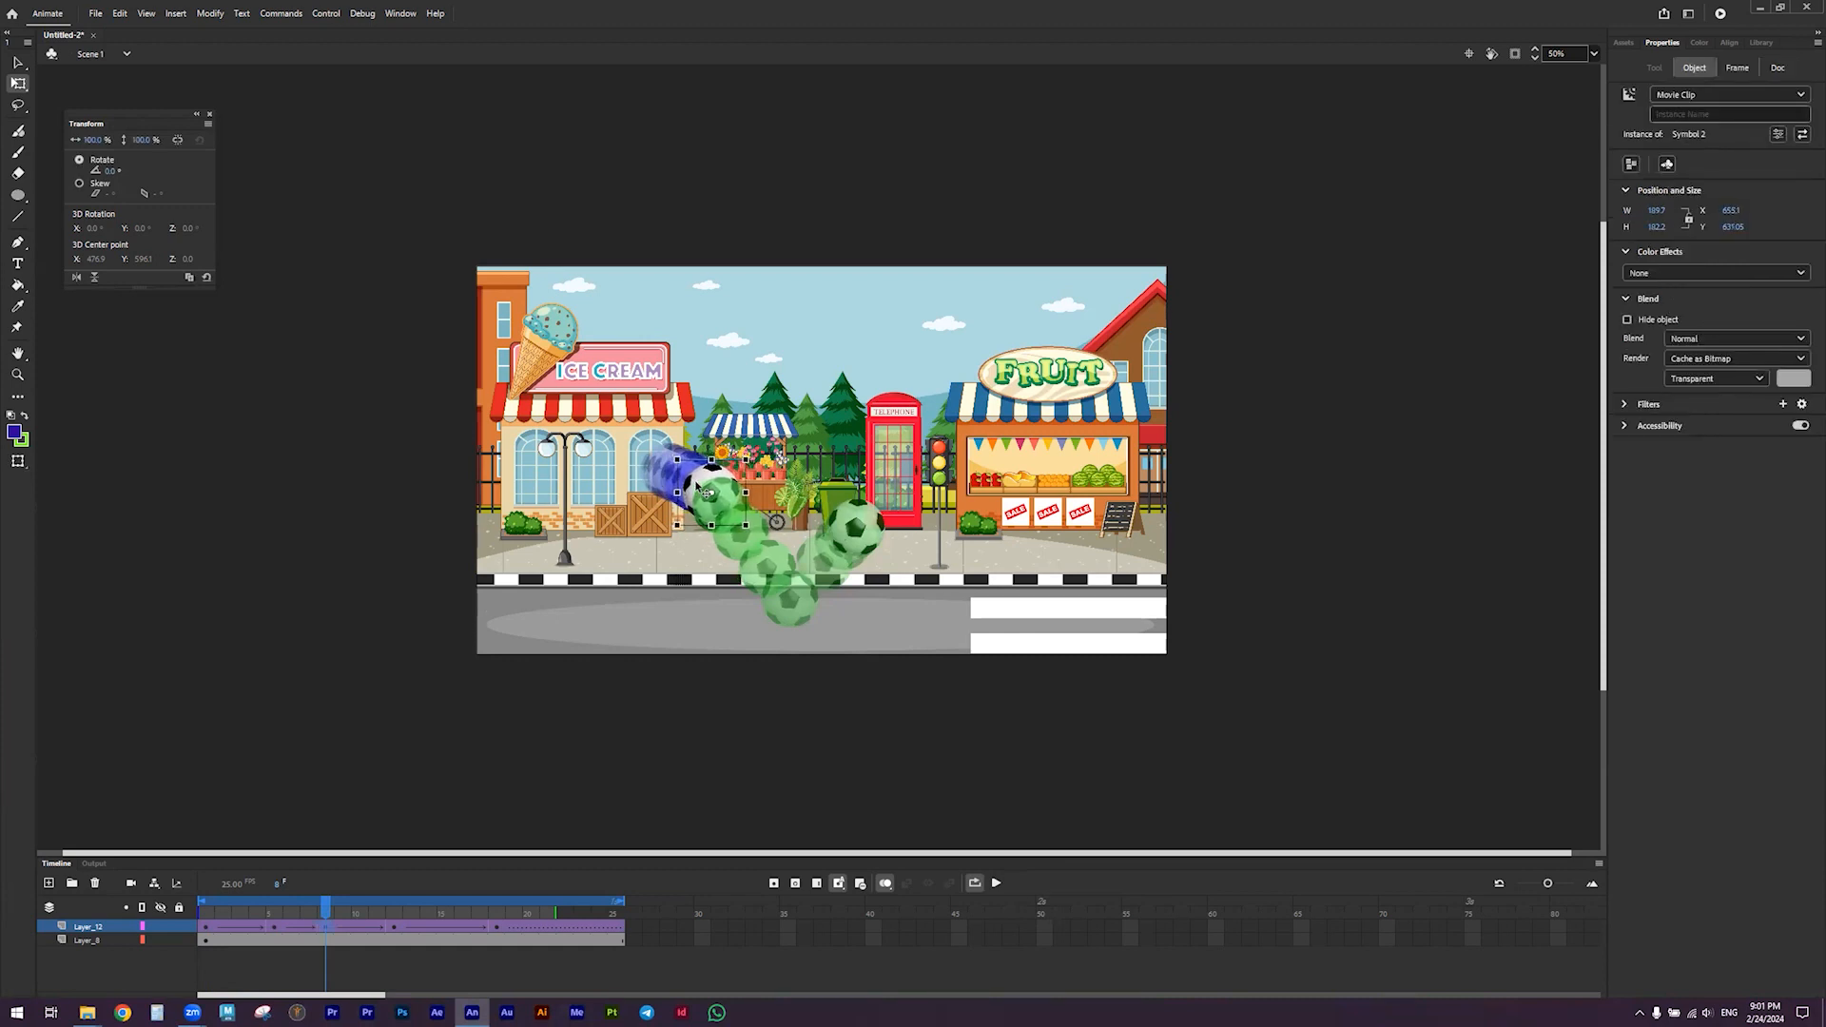
At frame 9, shift the falling ball slightly down and to the right
left_click(347, 927)
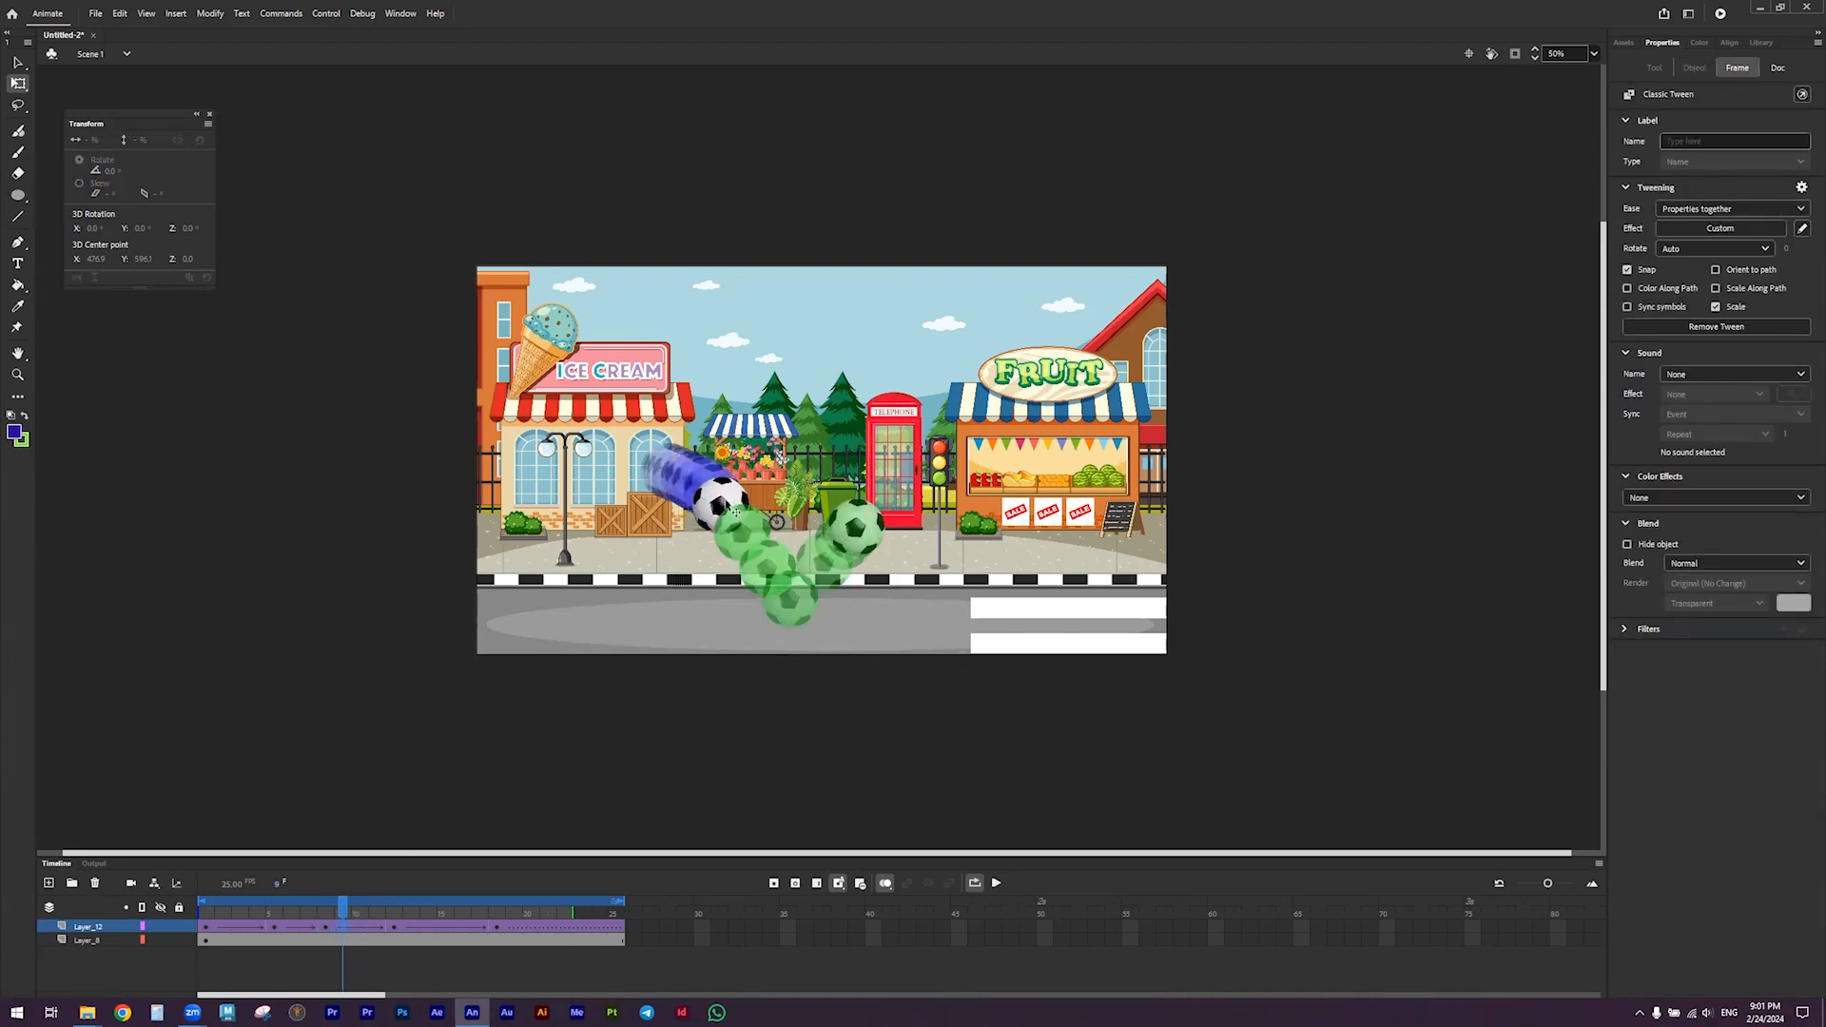
left_click(724, 499)
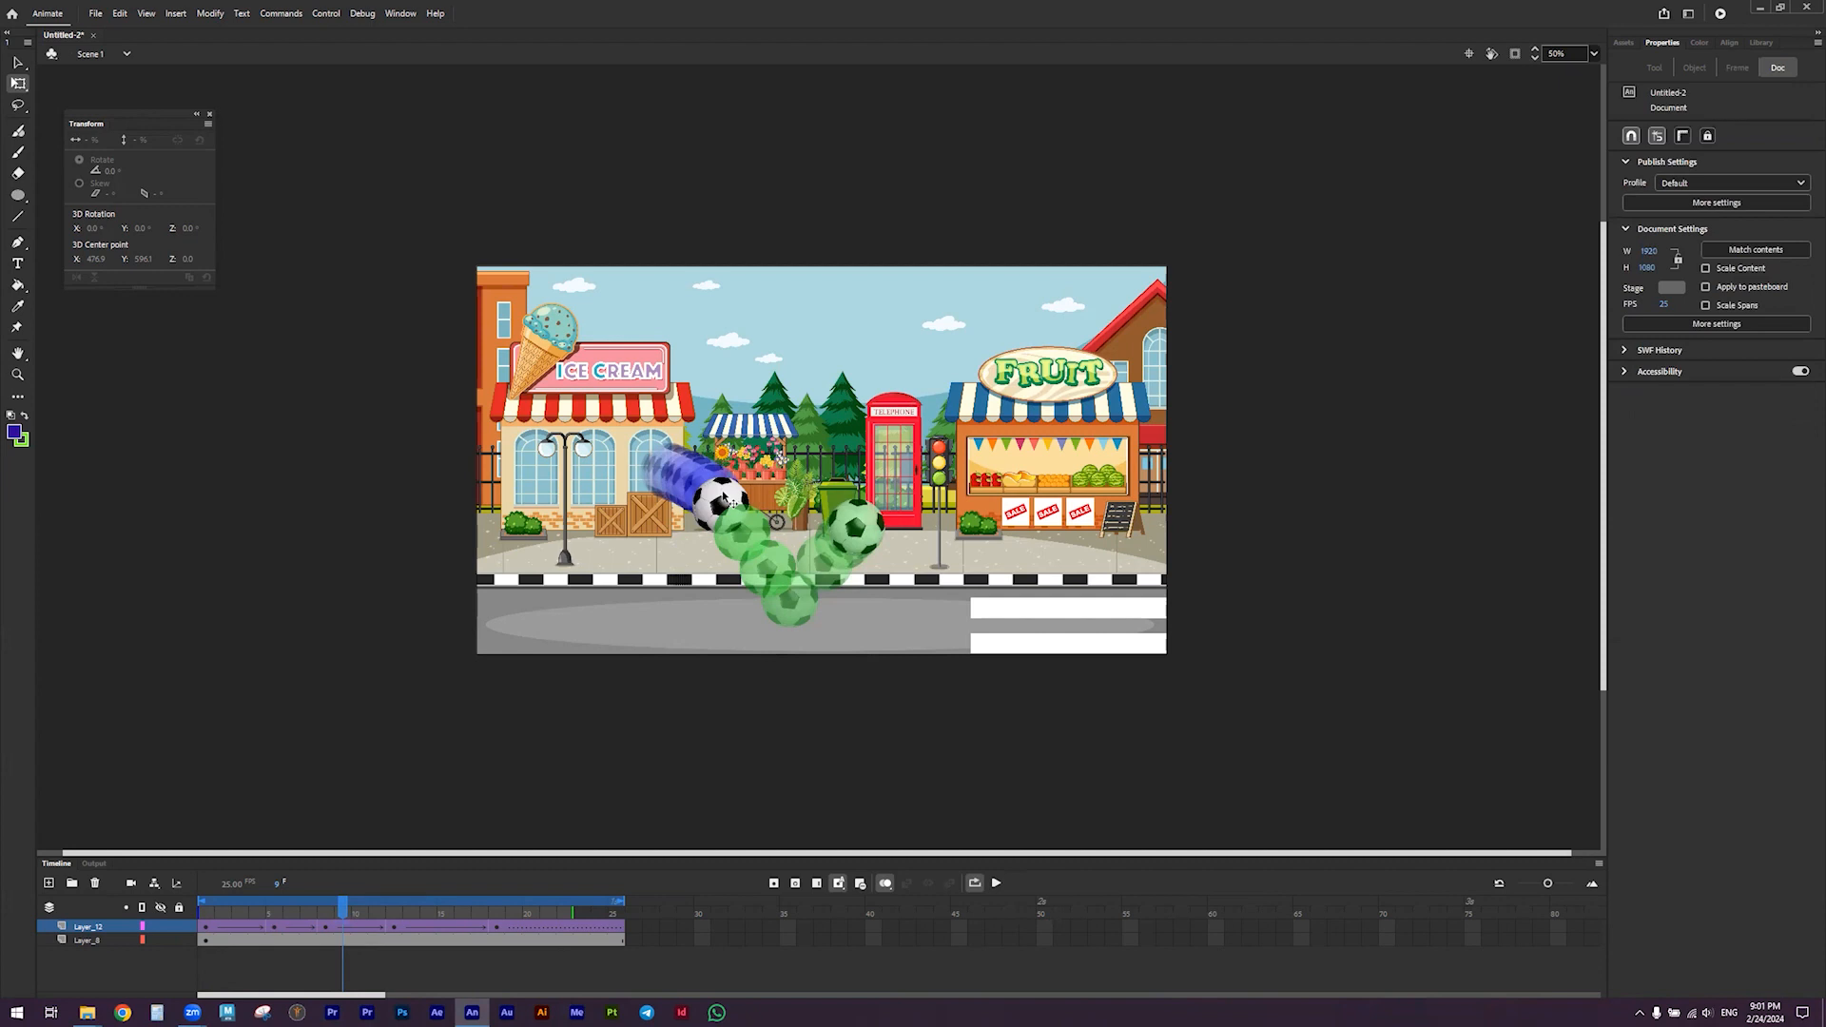
left_click(725, 500)
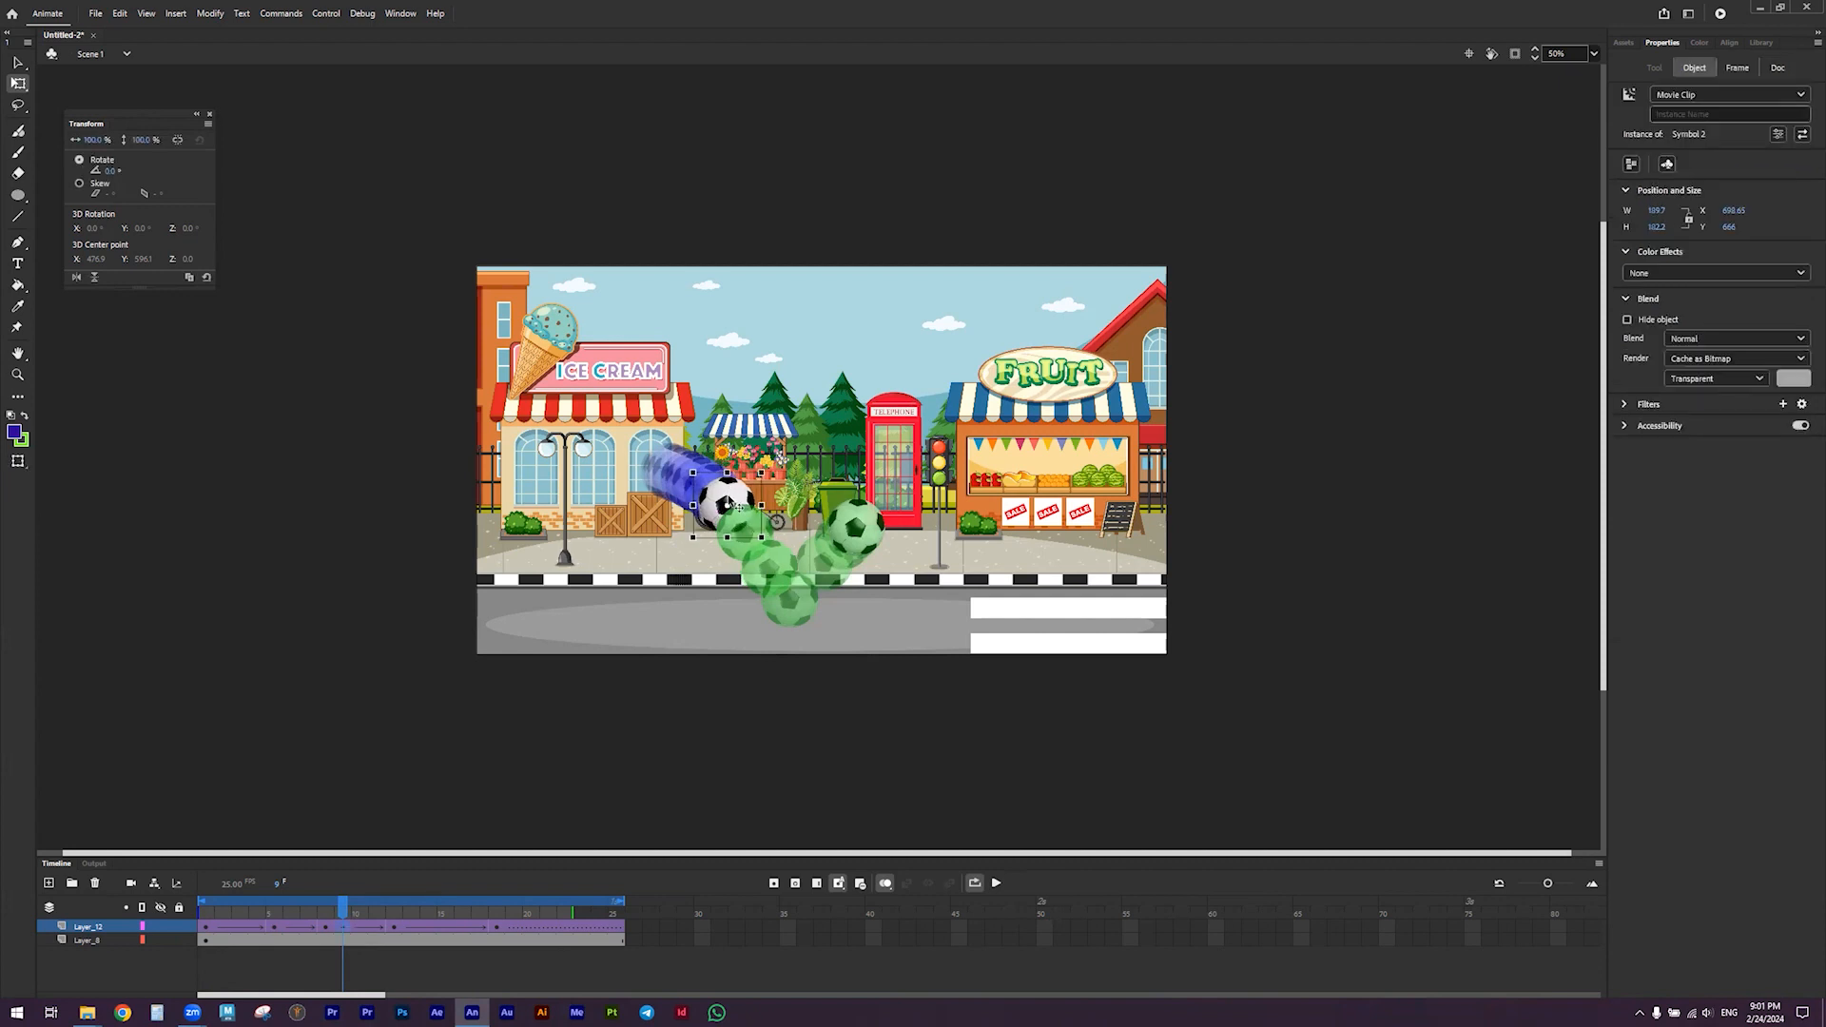
left_click_drag(728, 504, 734, 511)
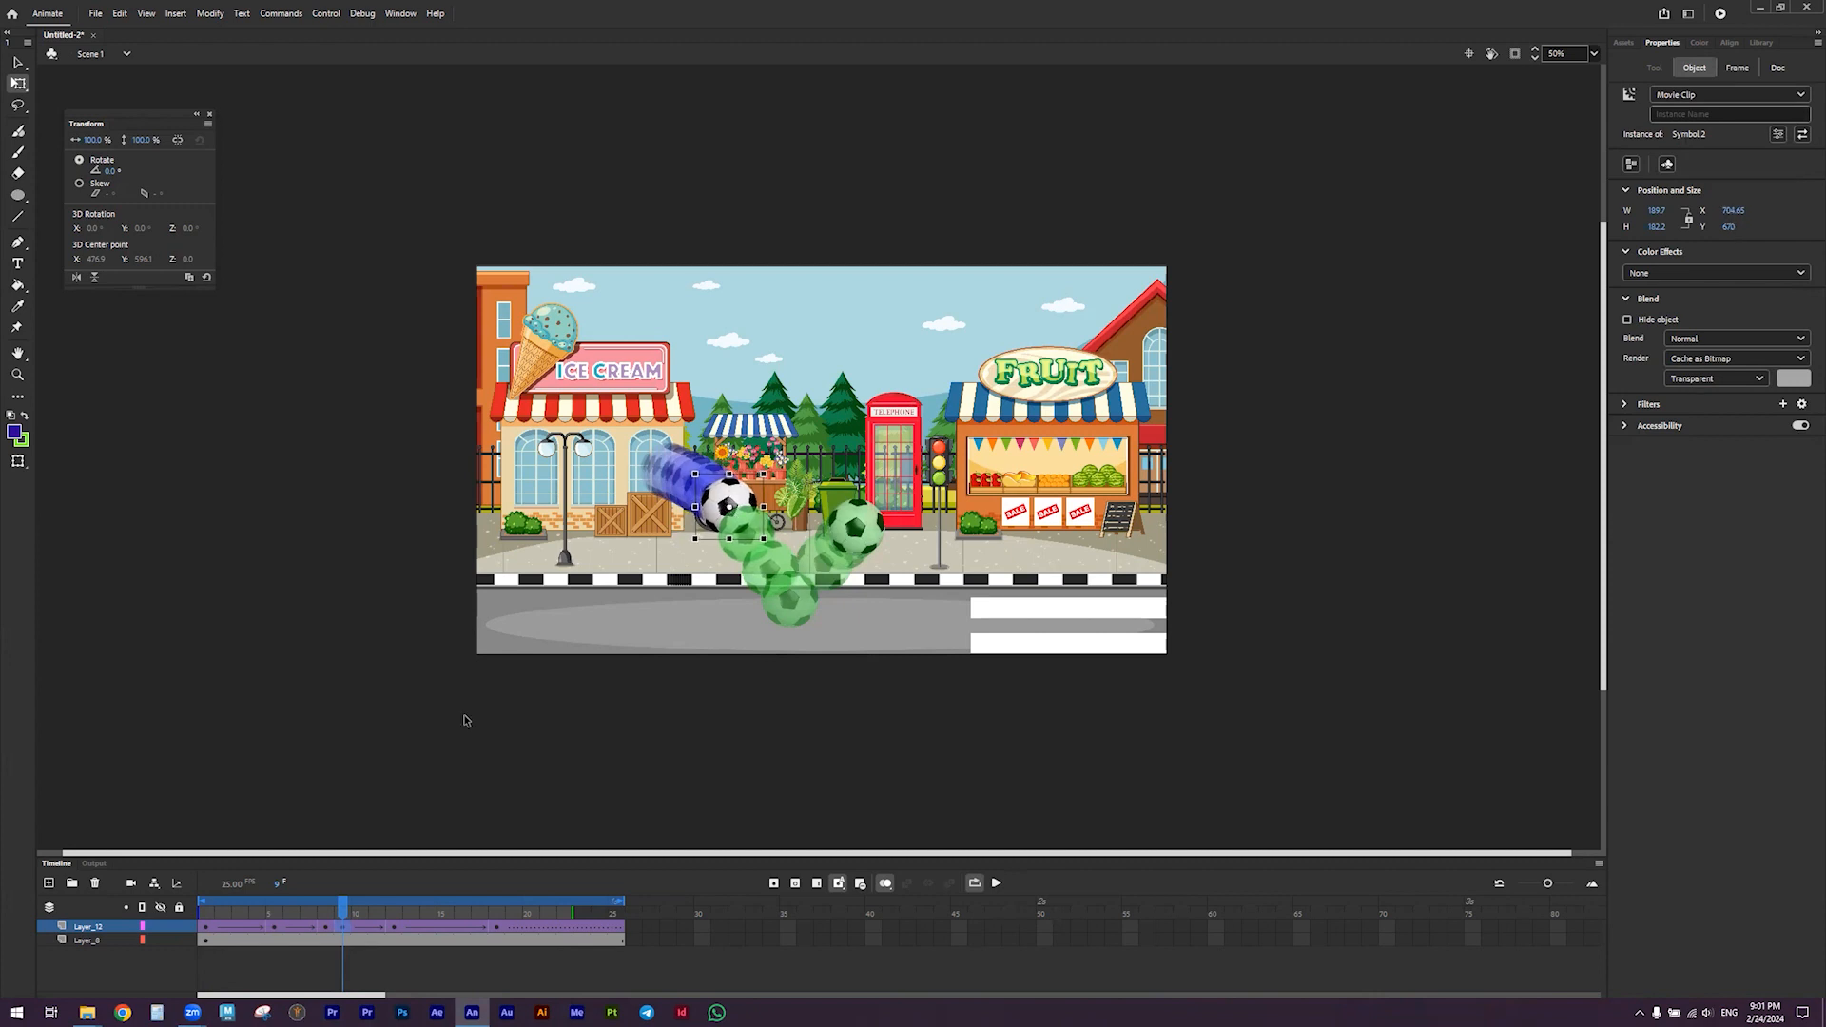
At frame 10, move the falling ball slightly to the right, to about X 772
left_click(359, 929)
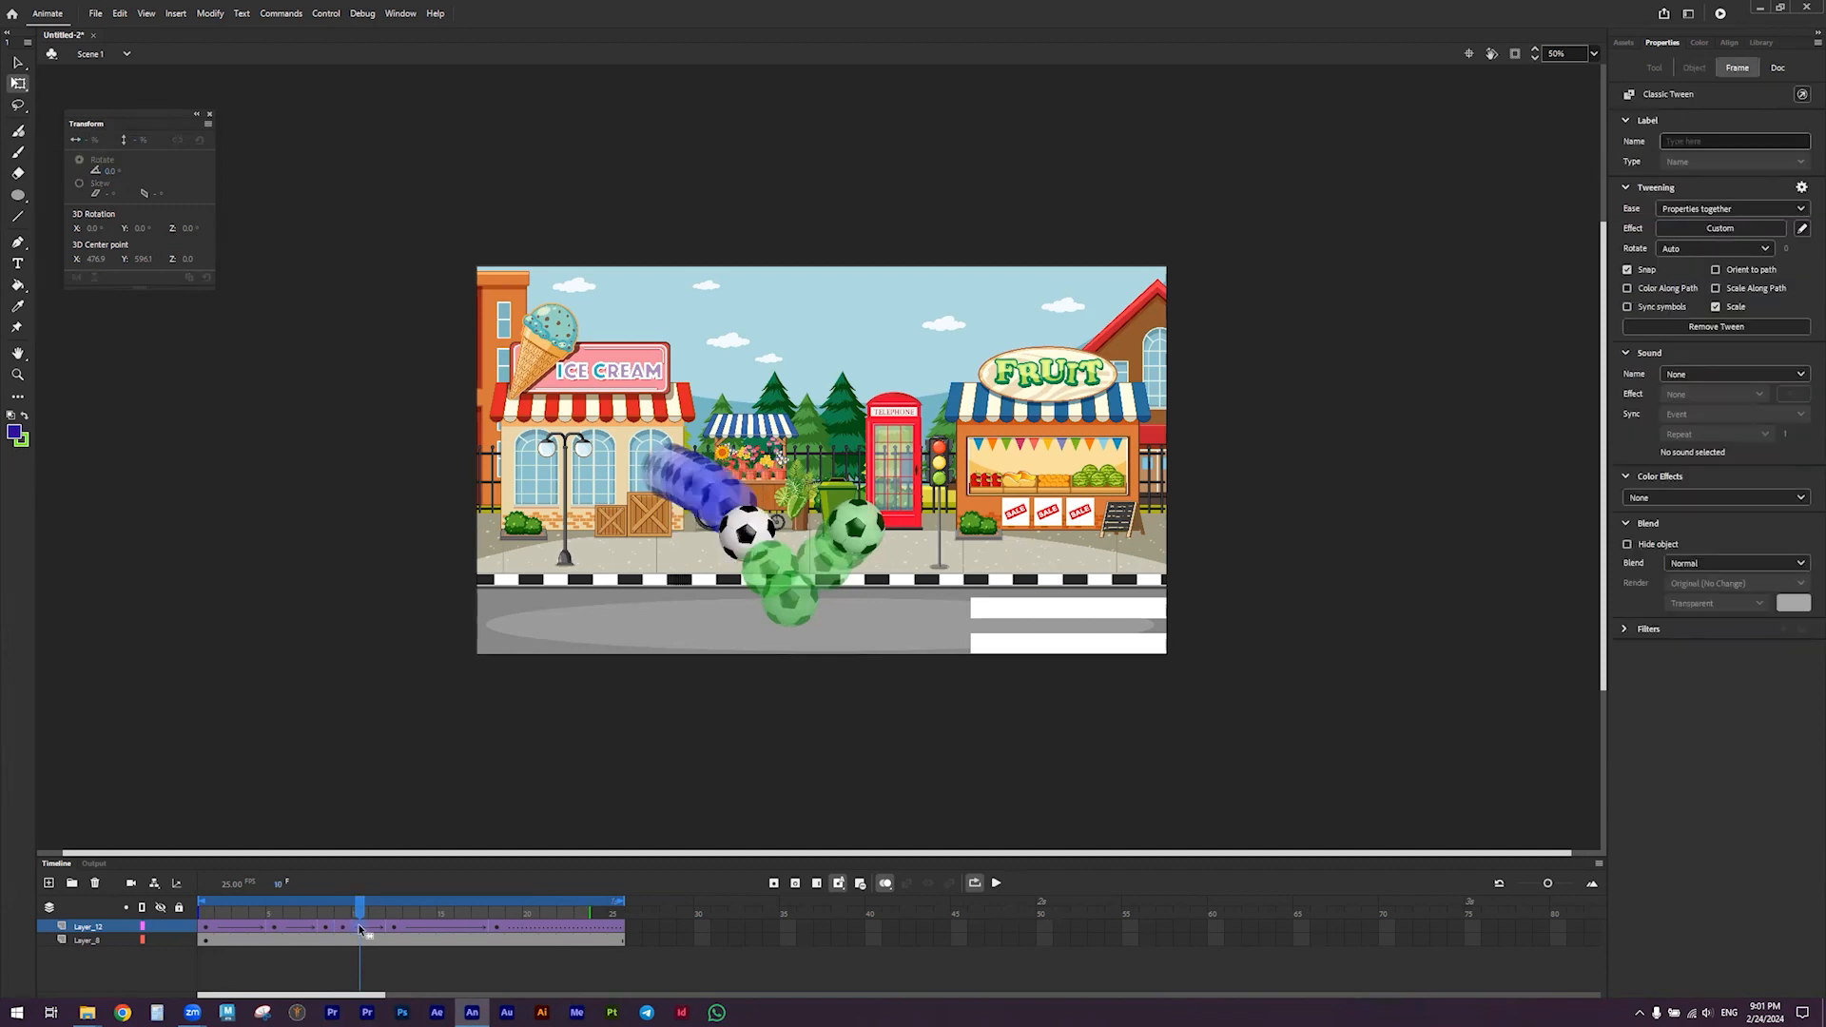
left_click(753, 521)
left_click(764, 530)
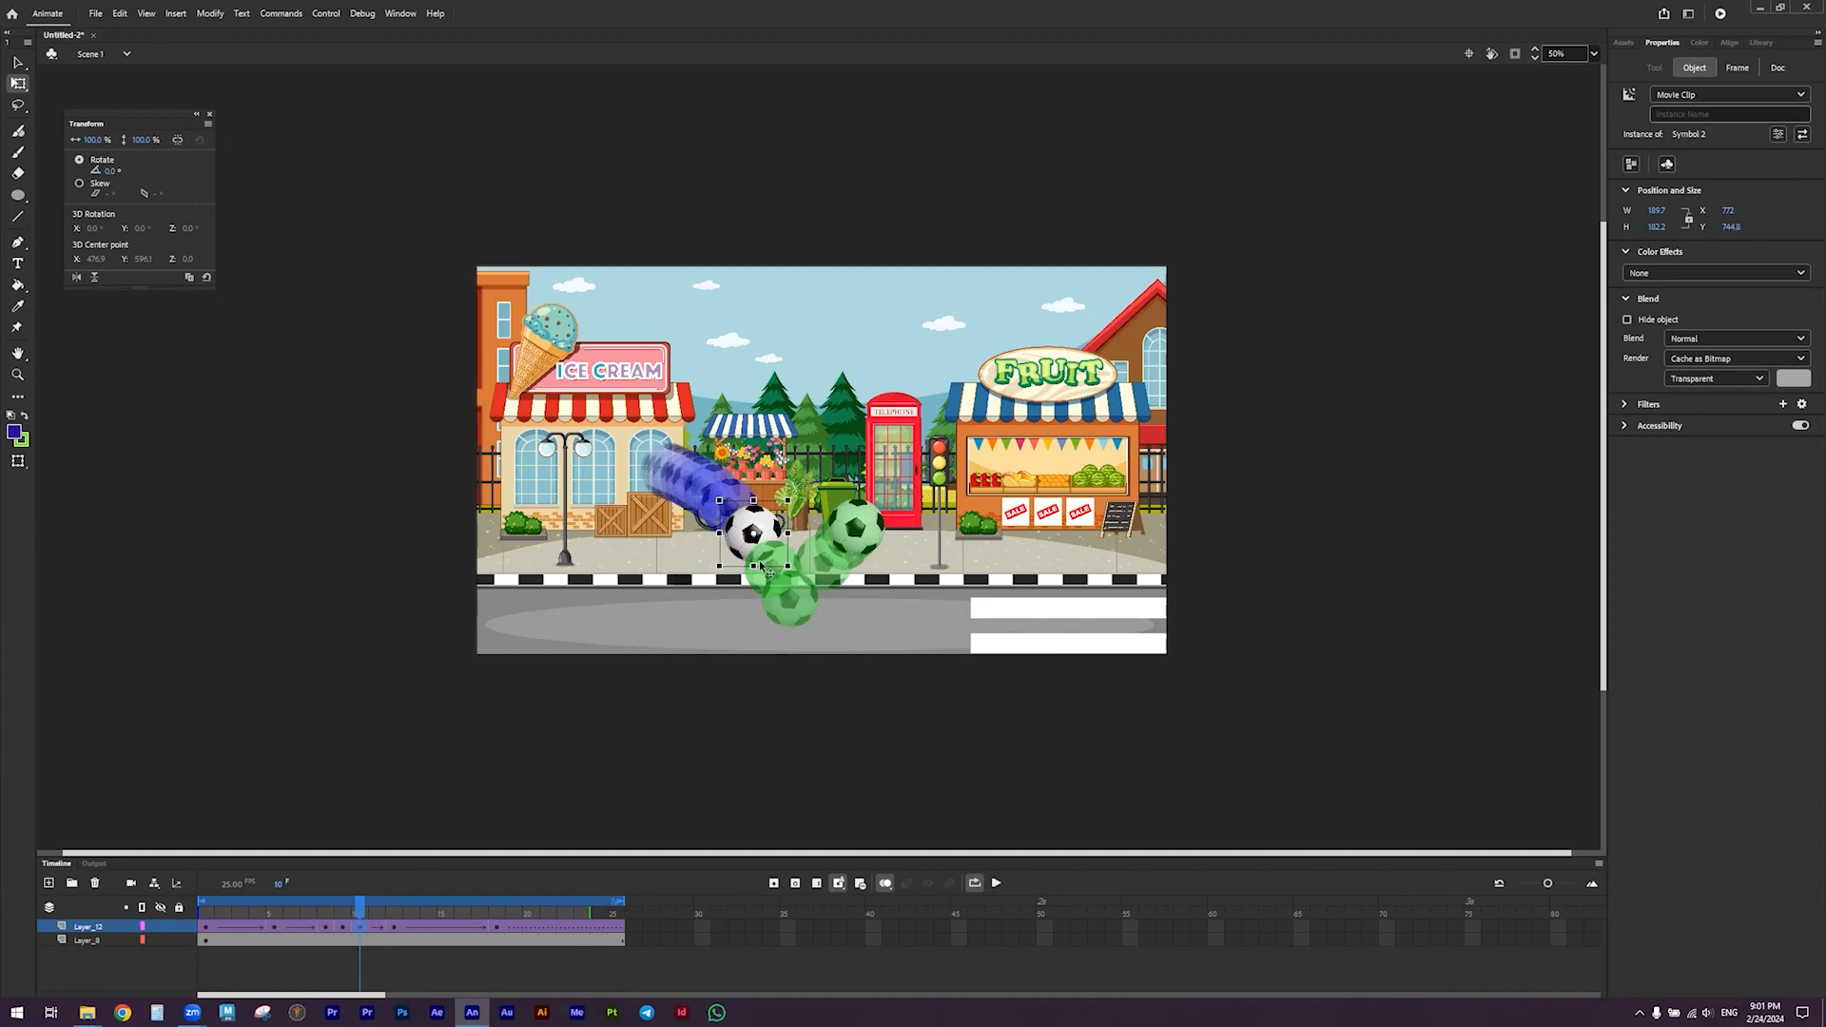
At frame 15, nudge the rising ball slightly left and down
left_click_drag(221, 911, 445, 918)
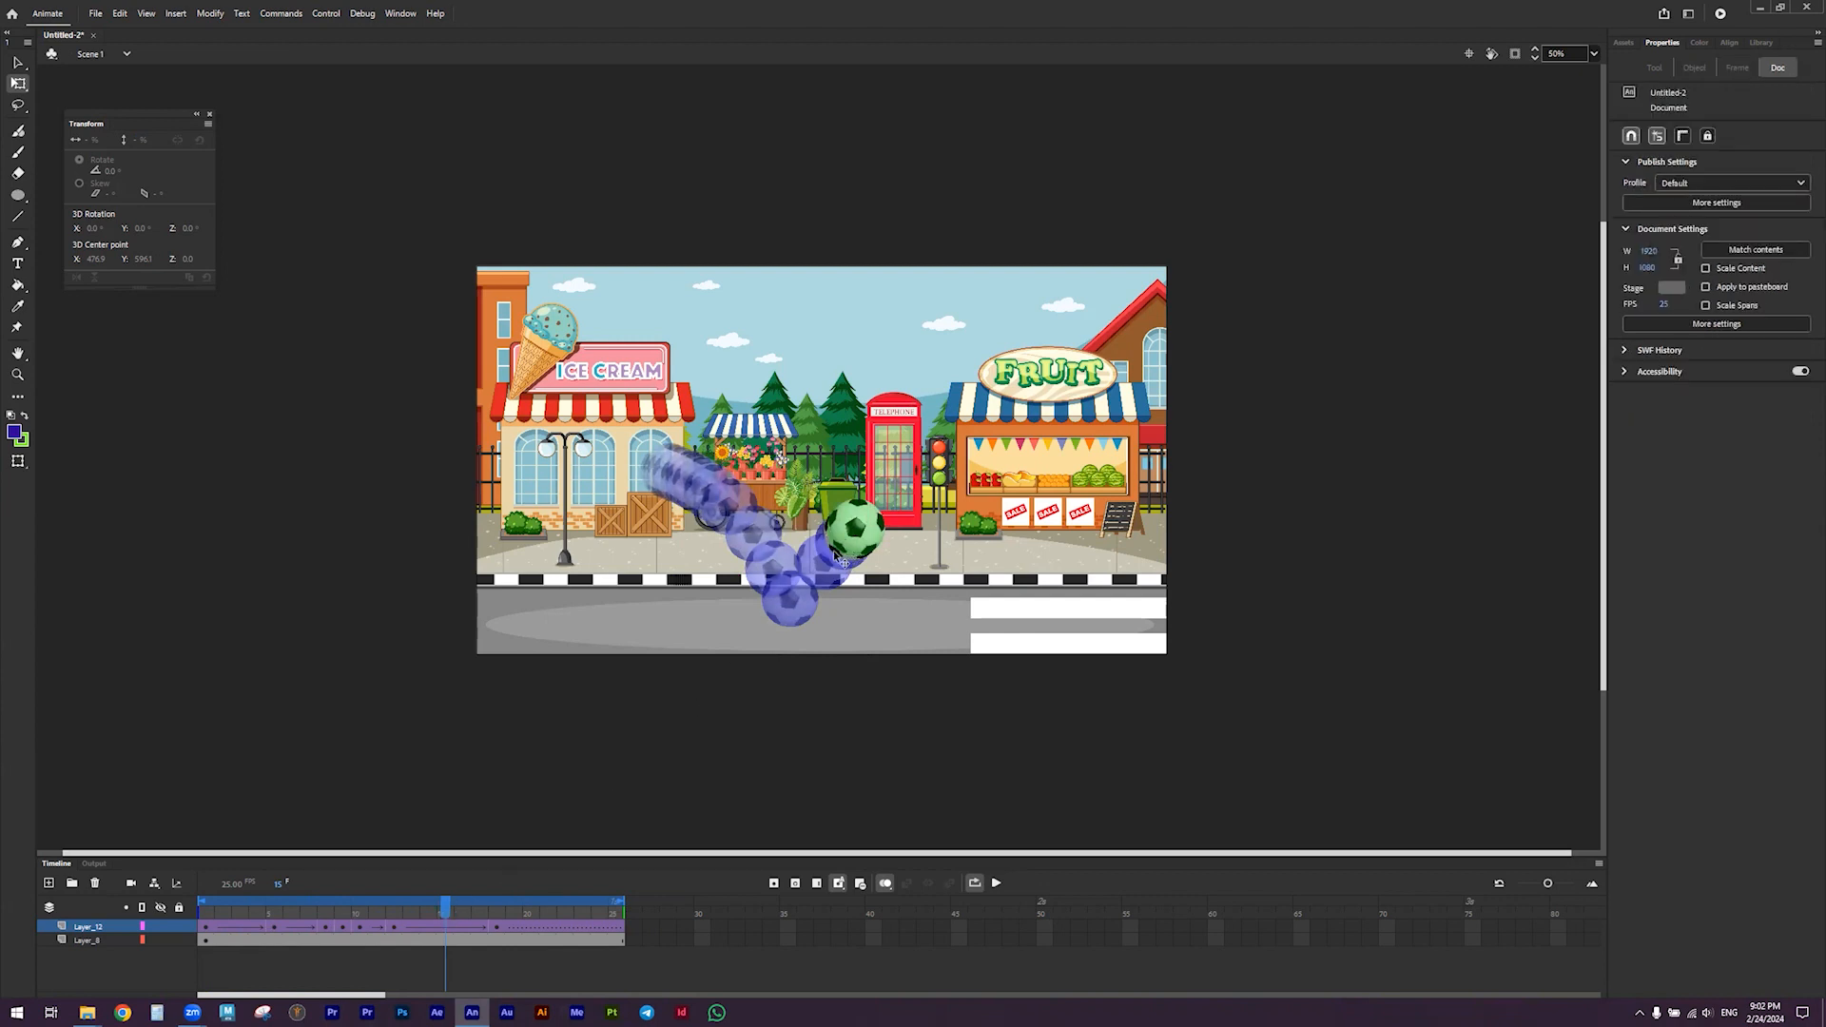
left_click(846, 561)
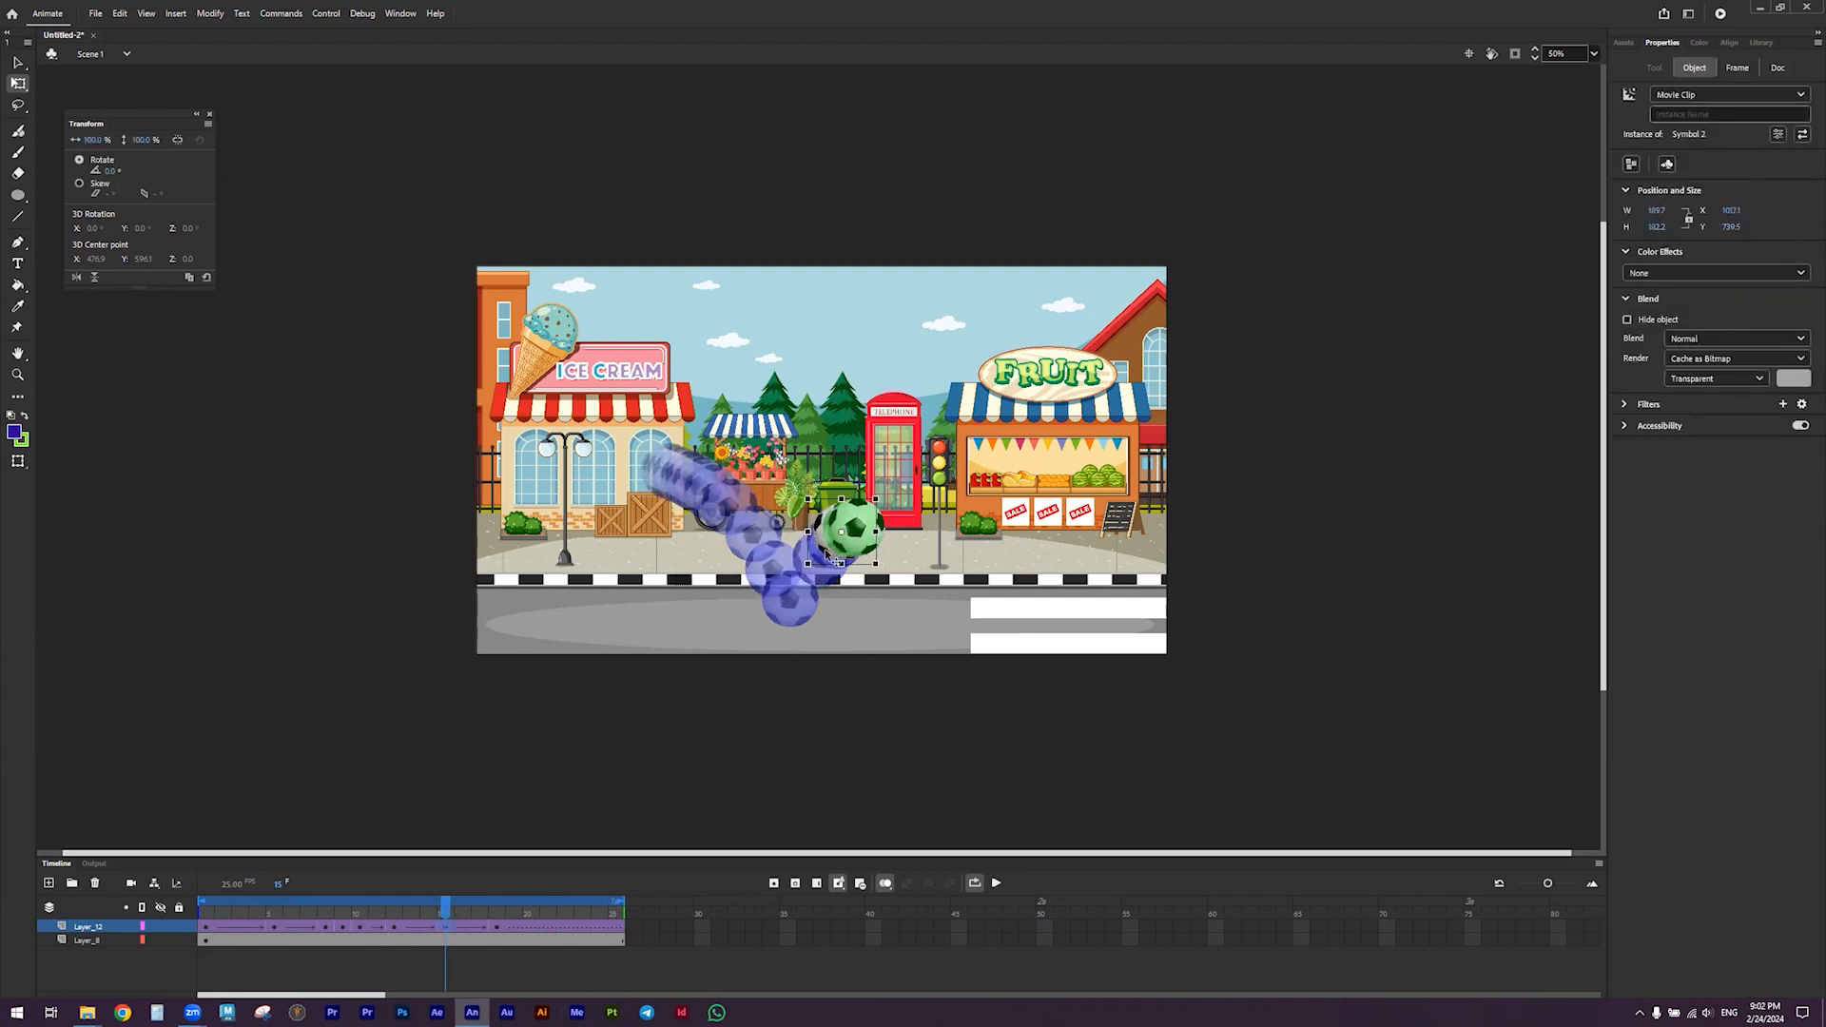
key("Left")
key("Left")
key("Left")
key("Down")
key("Down")
key("Down")
key("Down")
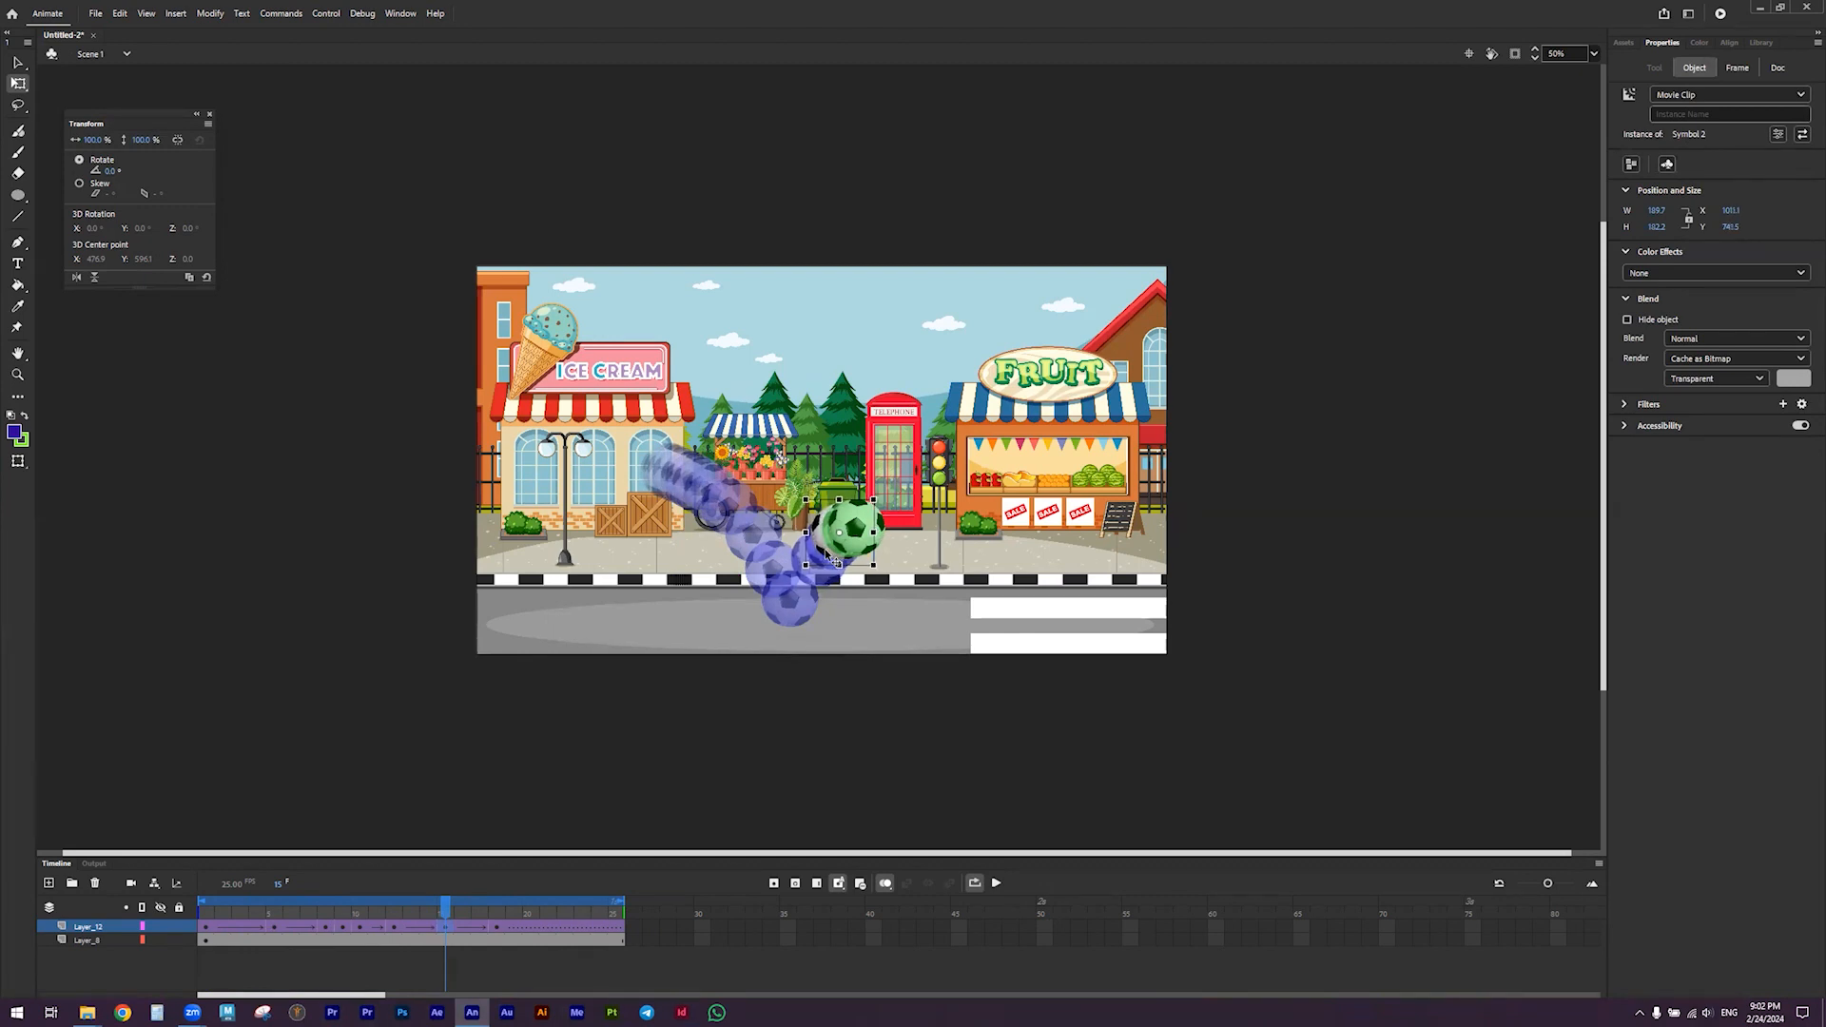
key("Left")
key("Left")
key("Left")
key("Left")
Play the bounce animation from frame 1 to check the adjusted ball path, and stop it
left_click_drag(438, 906, 204, 906)
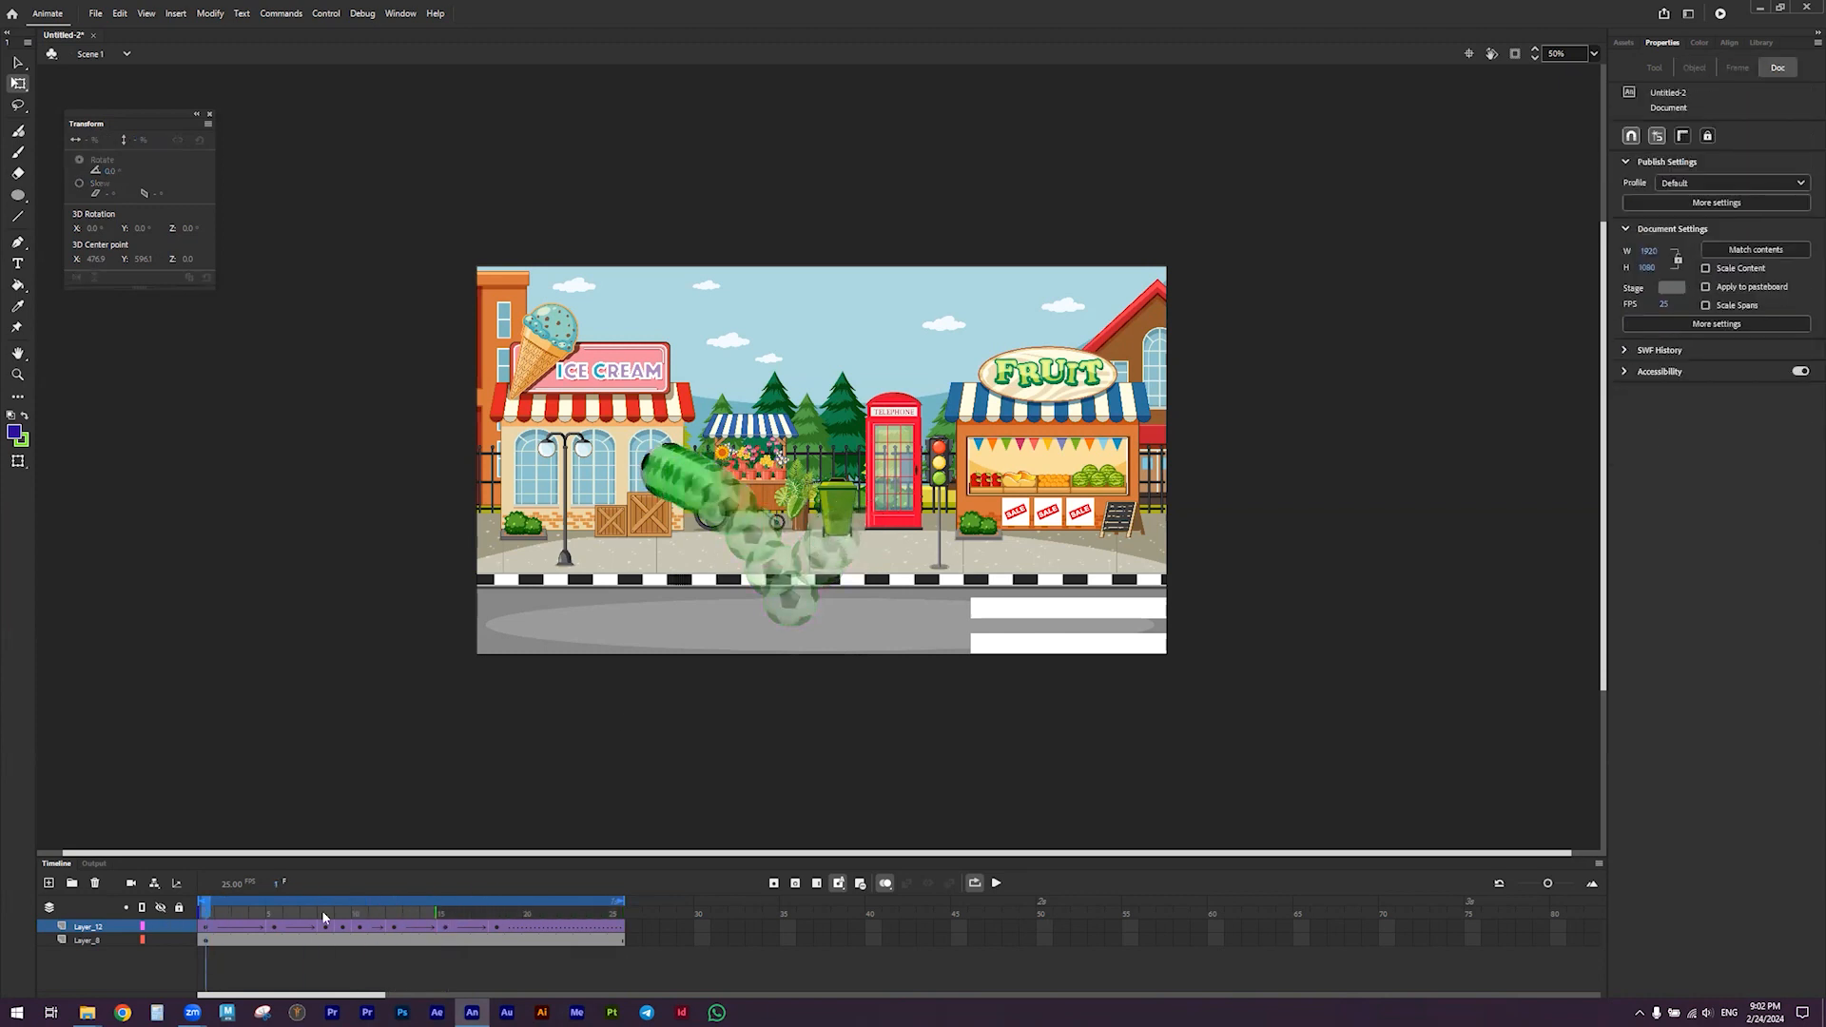
left_click(996, 885)
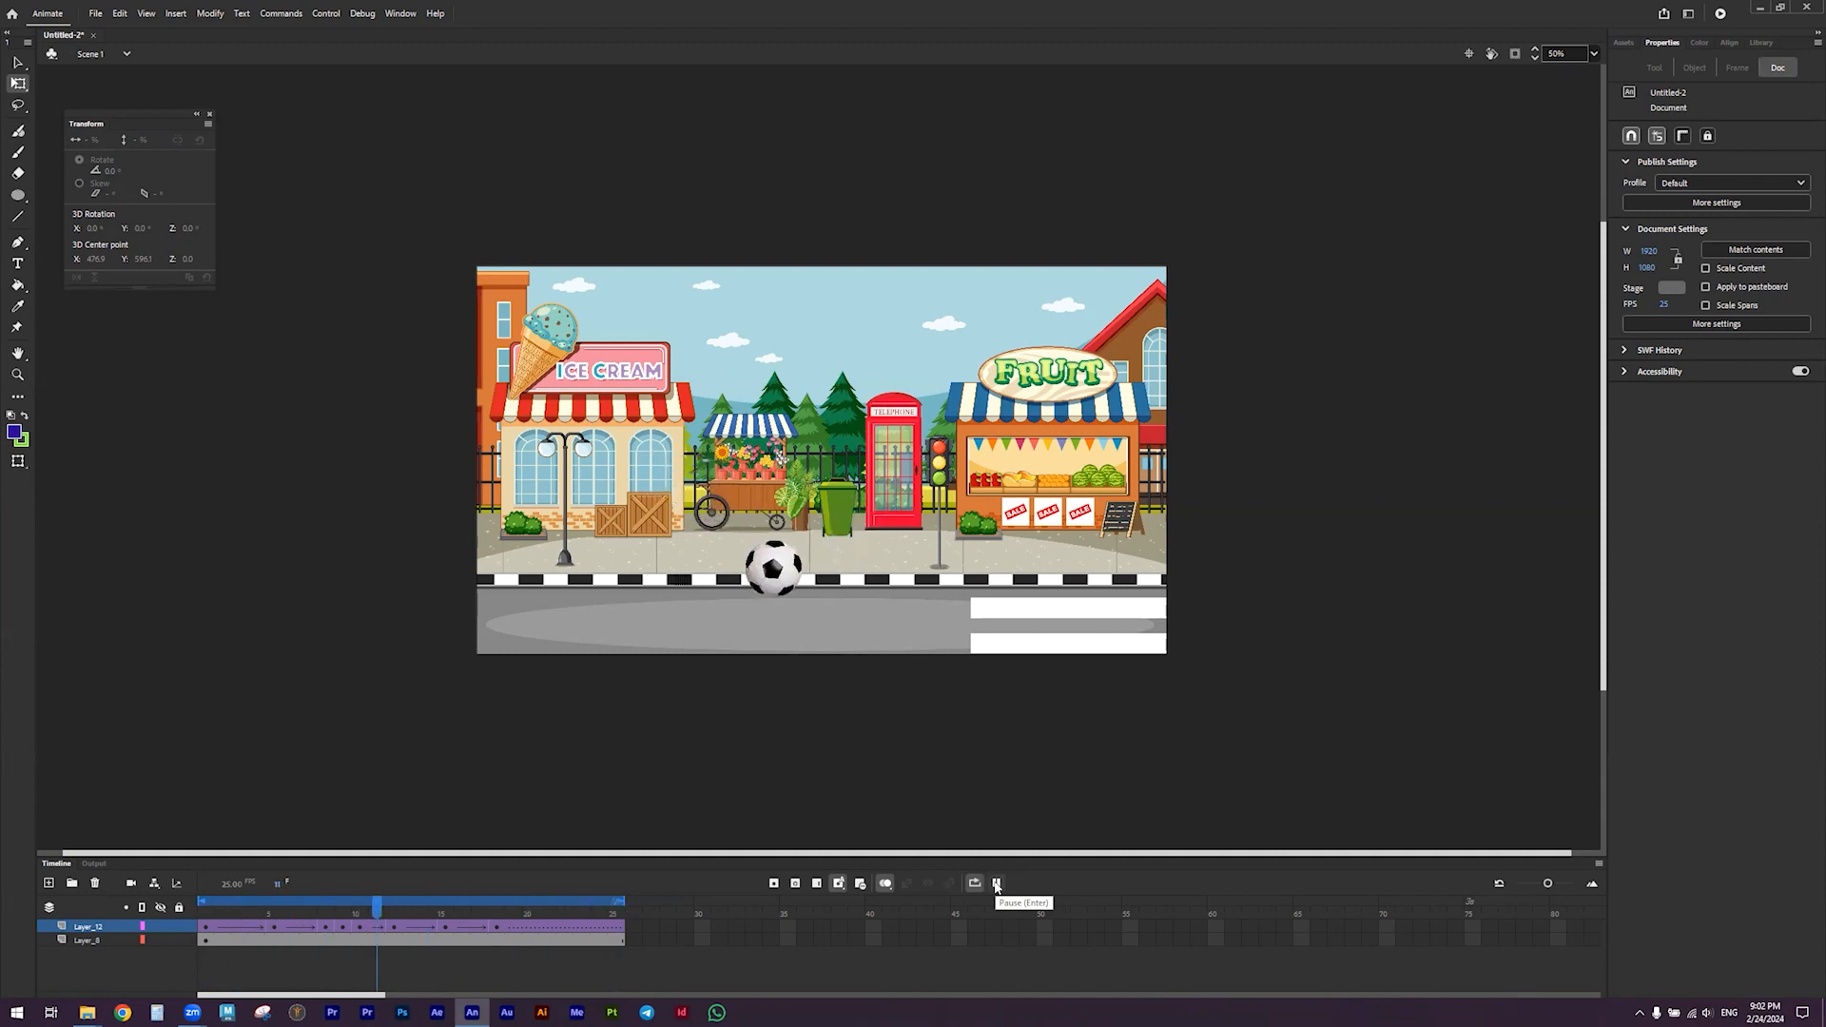
left_click(996, 884)
left_click(997, 885)
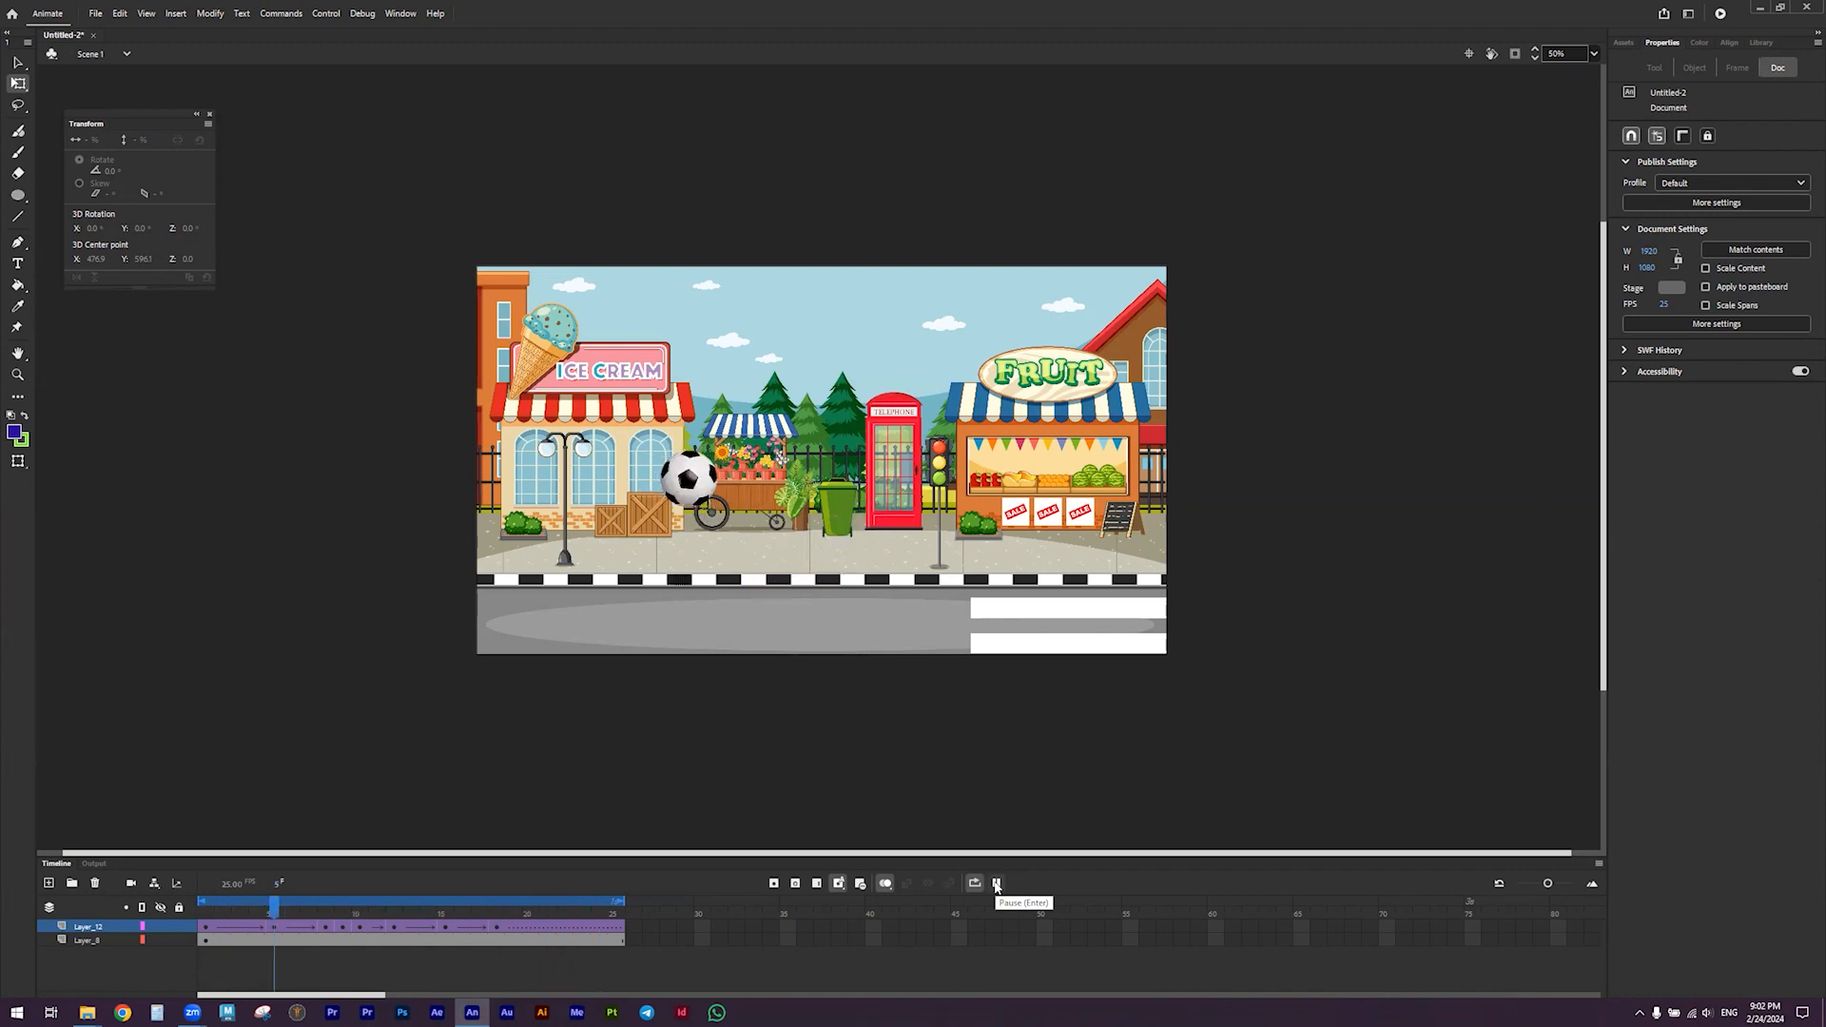
left_click(996, 884)
At frame 18, nudge the ball slightly up and to the right at the end of its rise
left_click(495, 927)
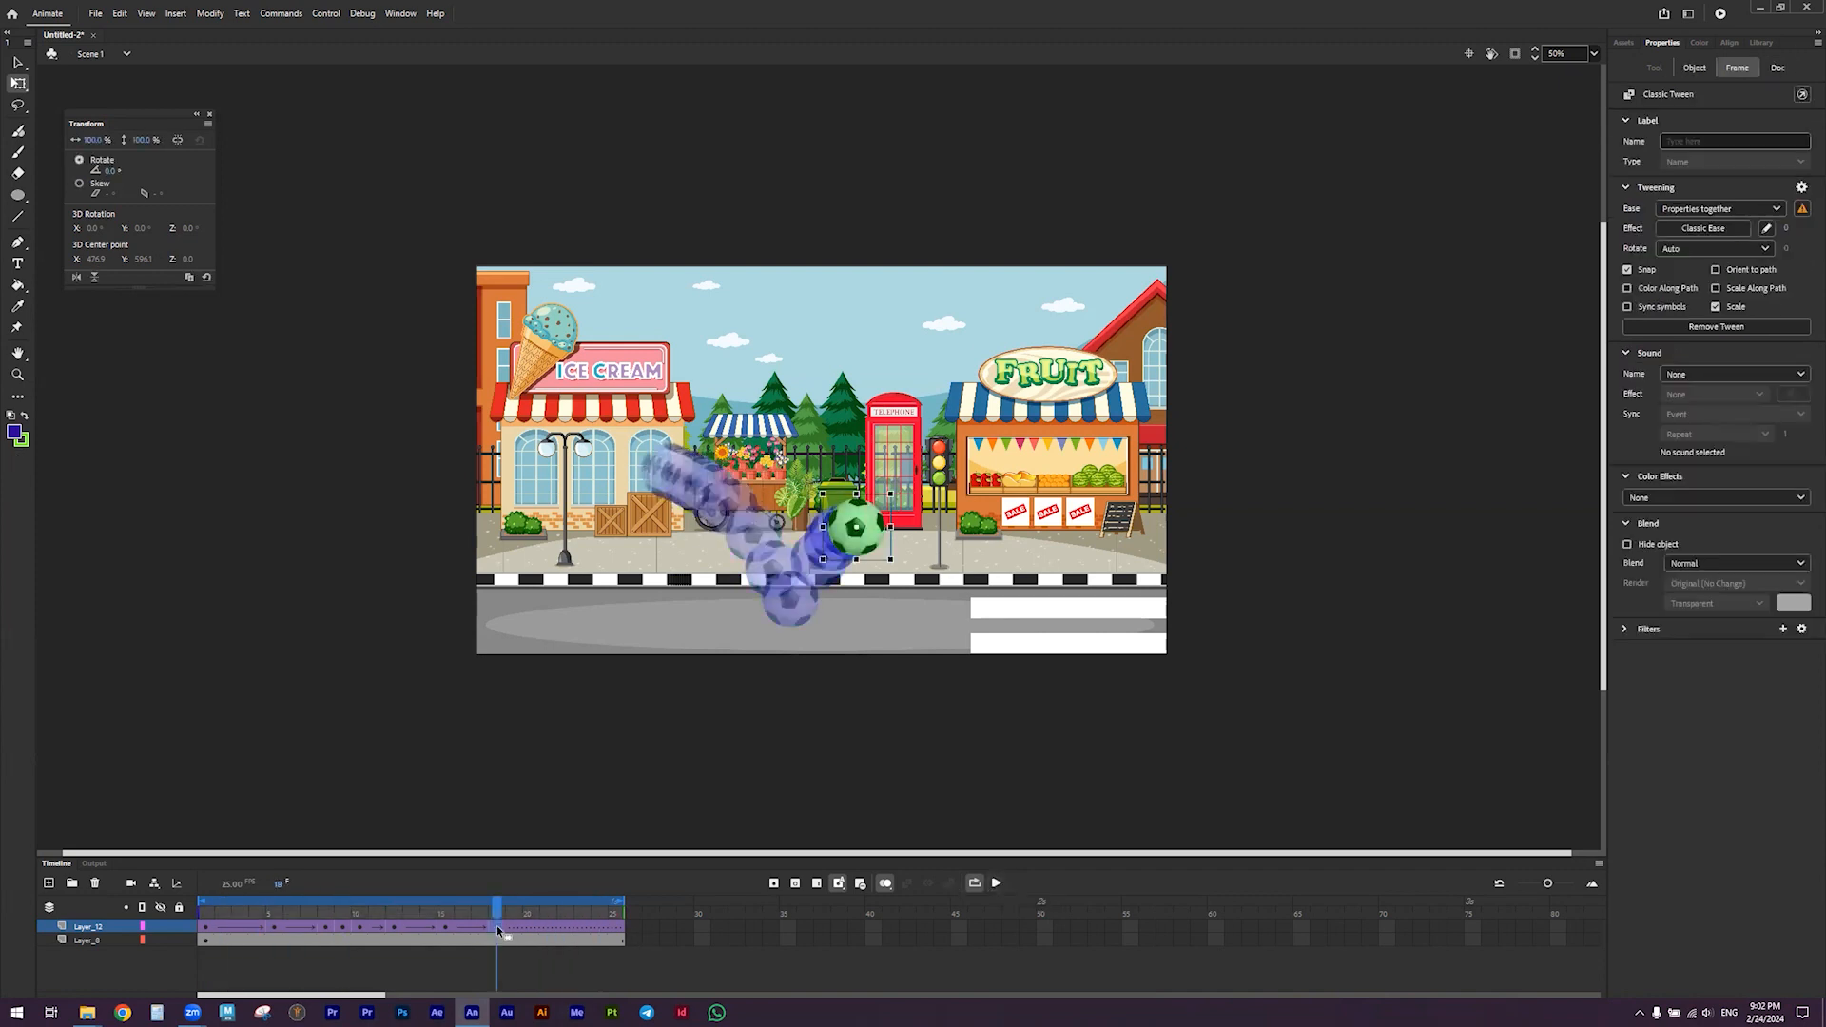
key("Up")
key("Up")
key("Up")
key("Up")
key("Up")
key("Up")
key("Up")
key("Up")
key("Up")
key("Up")
key("Up")
key("Up")
key("Up")
key("Up")
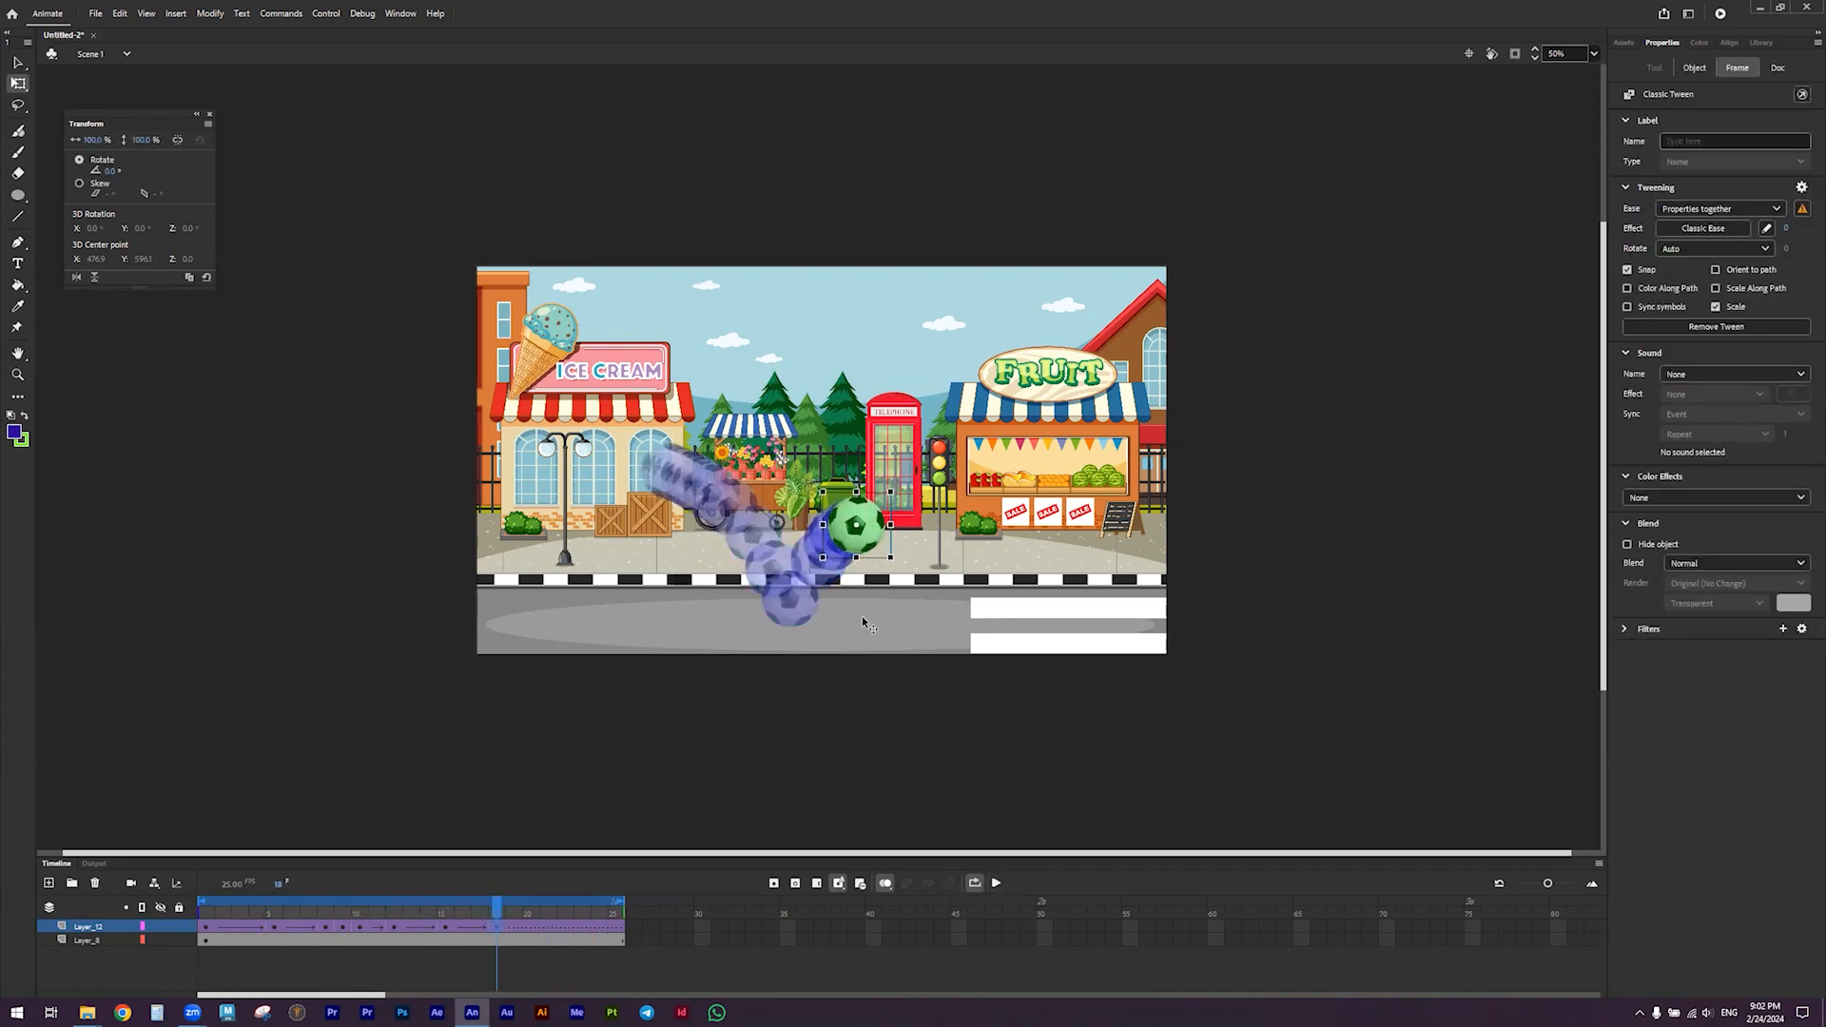
key("Up")
key("Up")
key("Up")
key("Up")
key("Up")
key("Up")
key("Up")
key("Up")
key("Up")
key("Up")
key("Up")
key("Up")
key("Up")
key("Up")
key("Up")
key("Up")
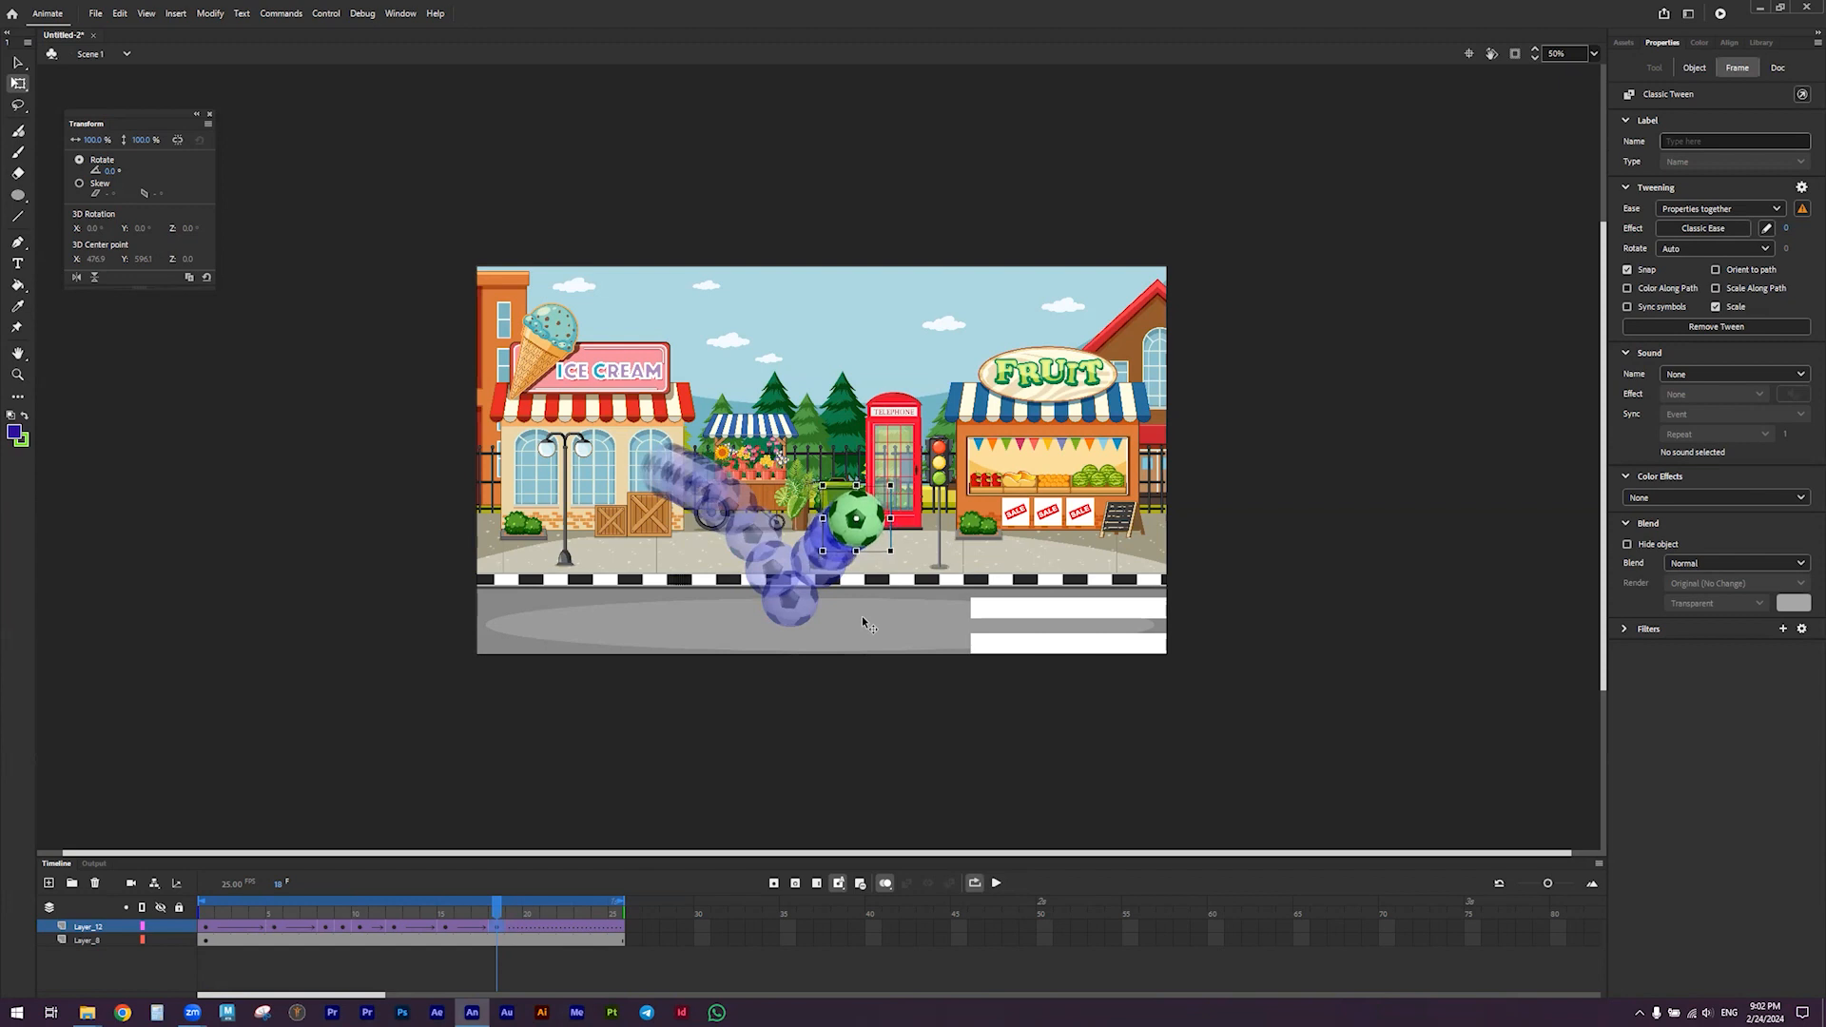
key("Up")
key("Up")
key("Up")
key("Up")
key("Right")
key("Right")
key("Down")
key("Down")
key("Down")
key("Down")
key("Down")
key("Down")
key("Down")
key("Down")
key("Down")
key("Down")
key("Right")
key("Right")
key("Right")
key("Right")
key("Right")
key("Right")
key("Right")
key("Right")
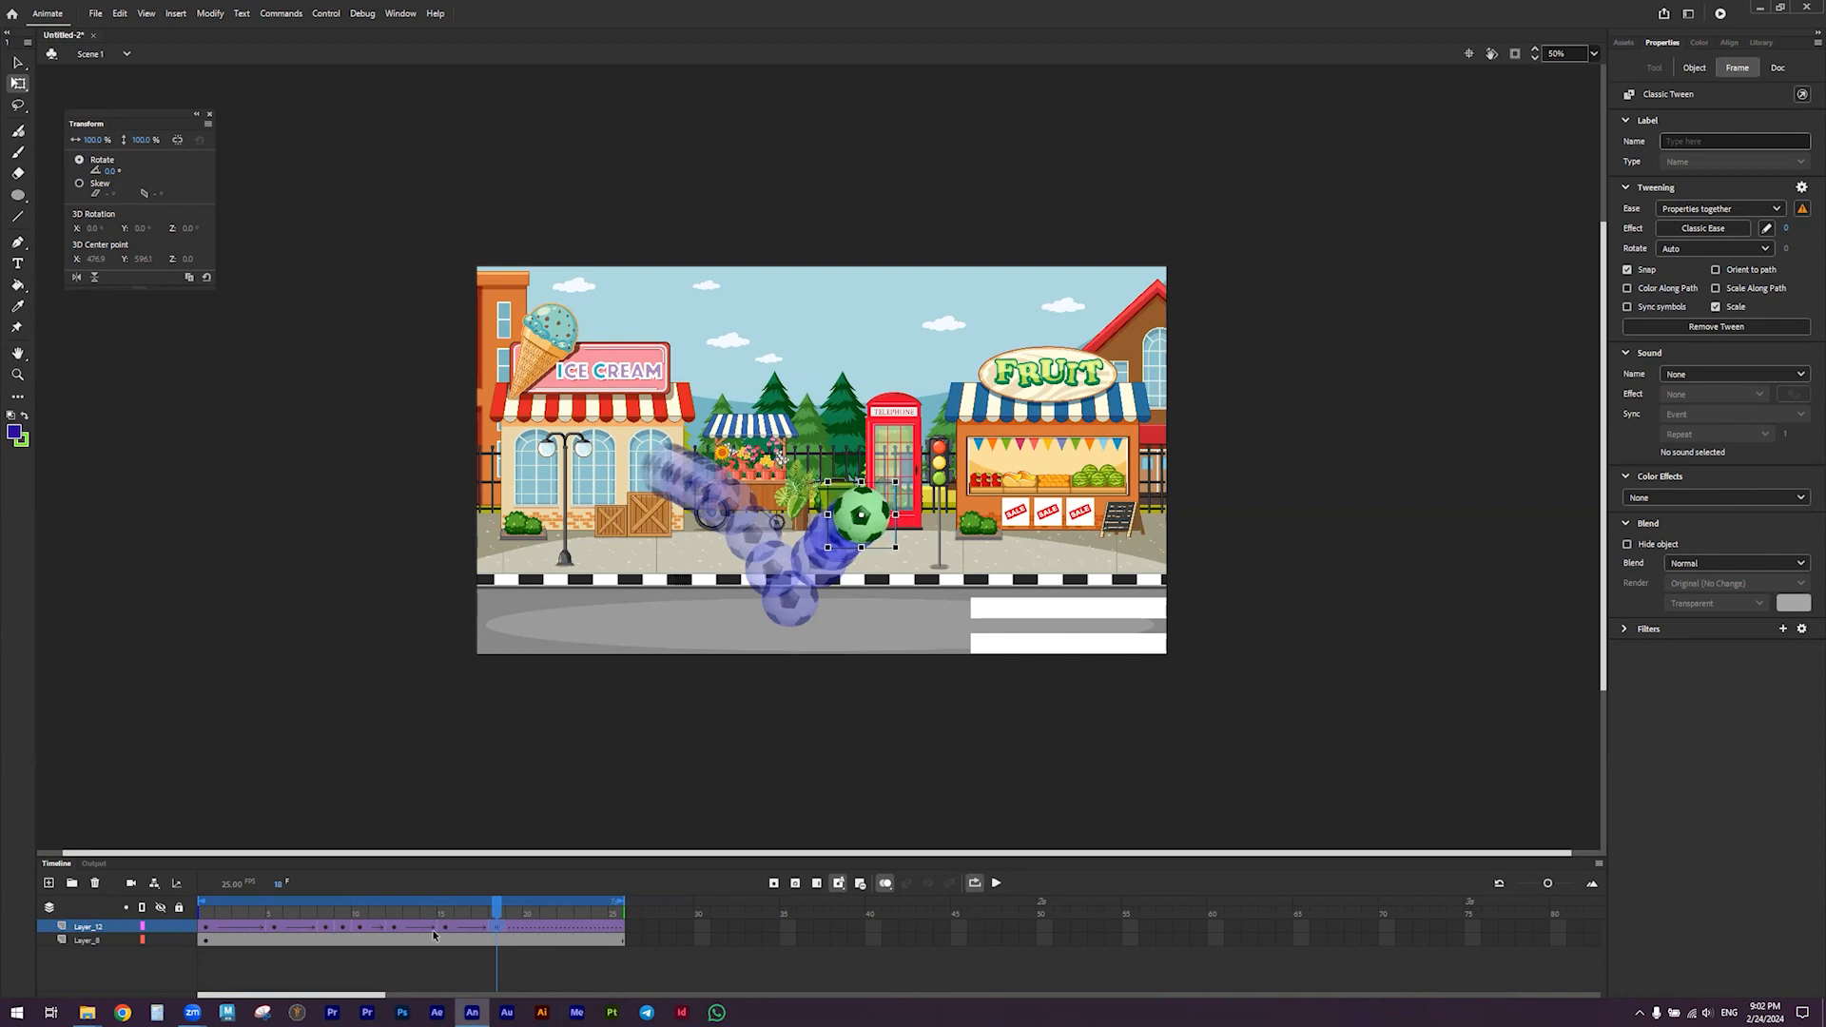
Nudge the ball slightly up and left at frame 15 and play back the bounce animation
left_click(451, 926)
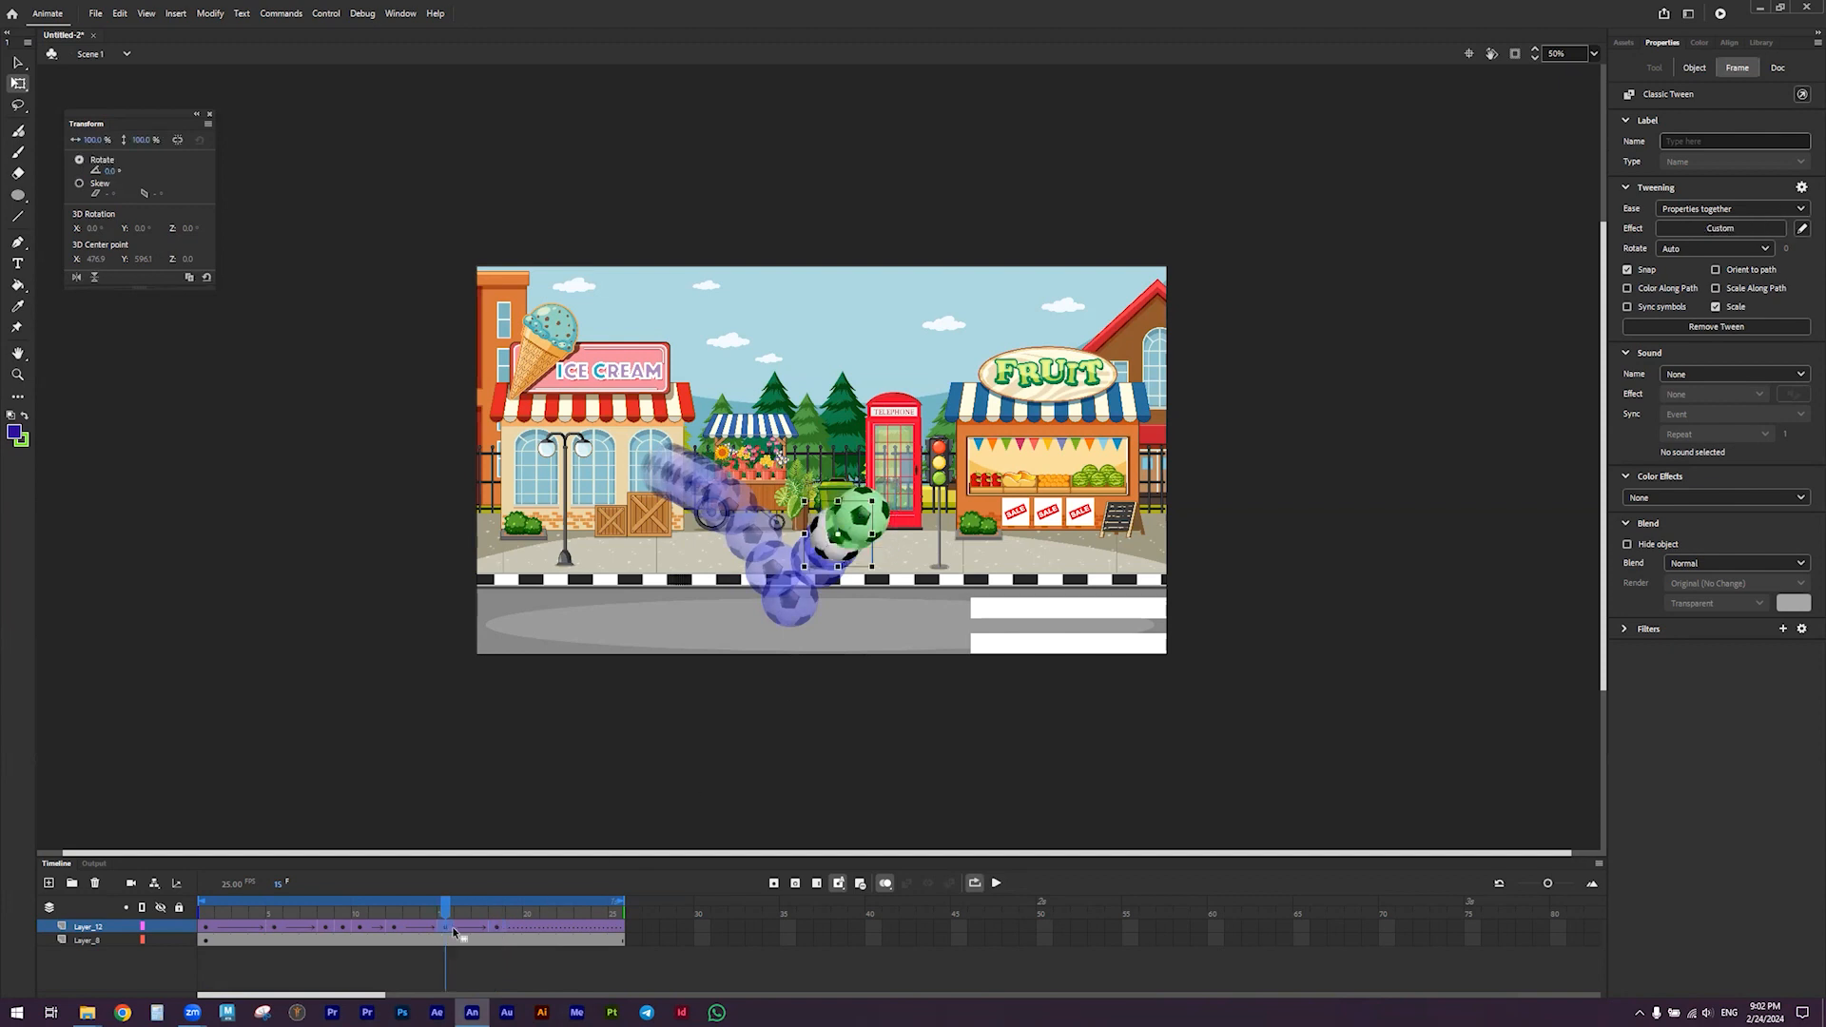
key("Up")
key("Up")
key("Up")
key("Up")
key("Left")
key("Left")
key("Up")
left_click(996, 883)
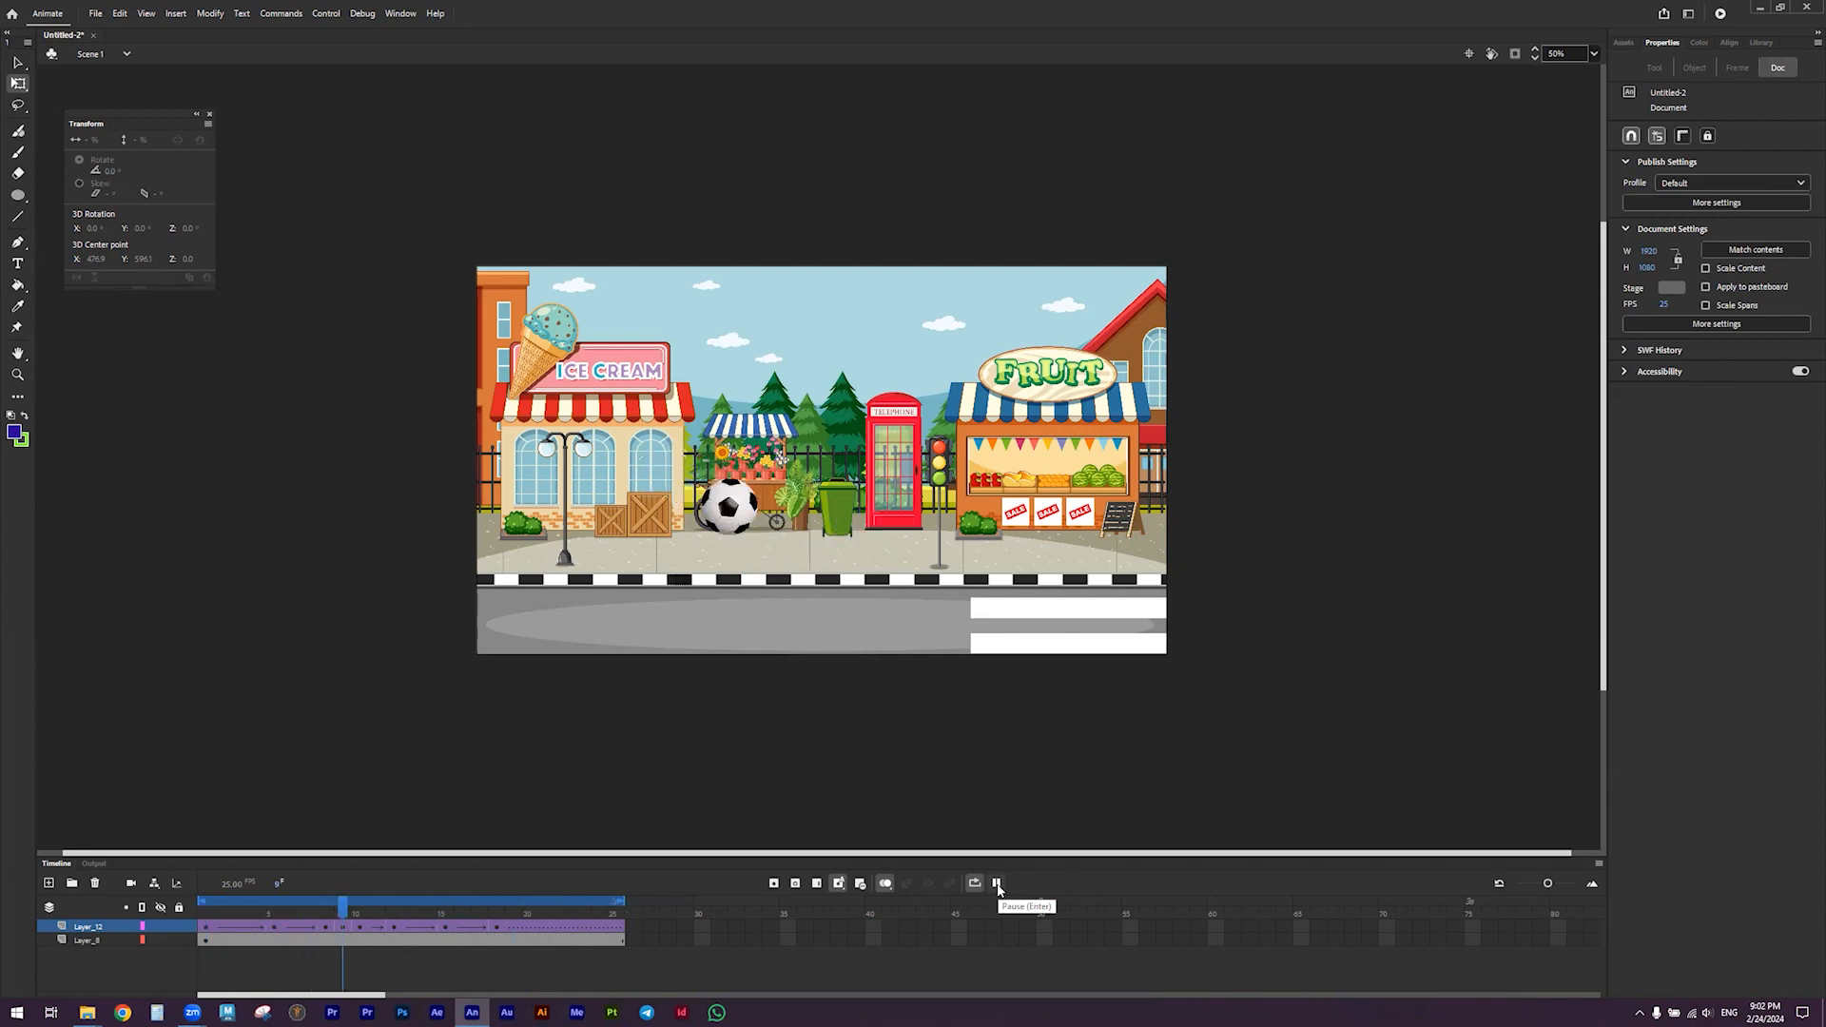
left_click(997, 883)
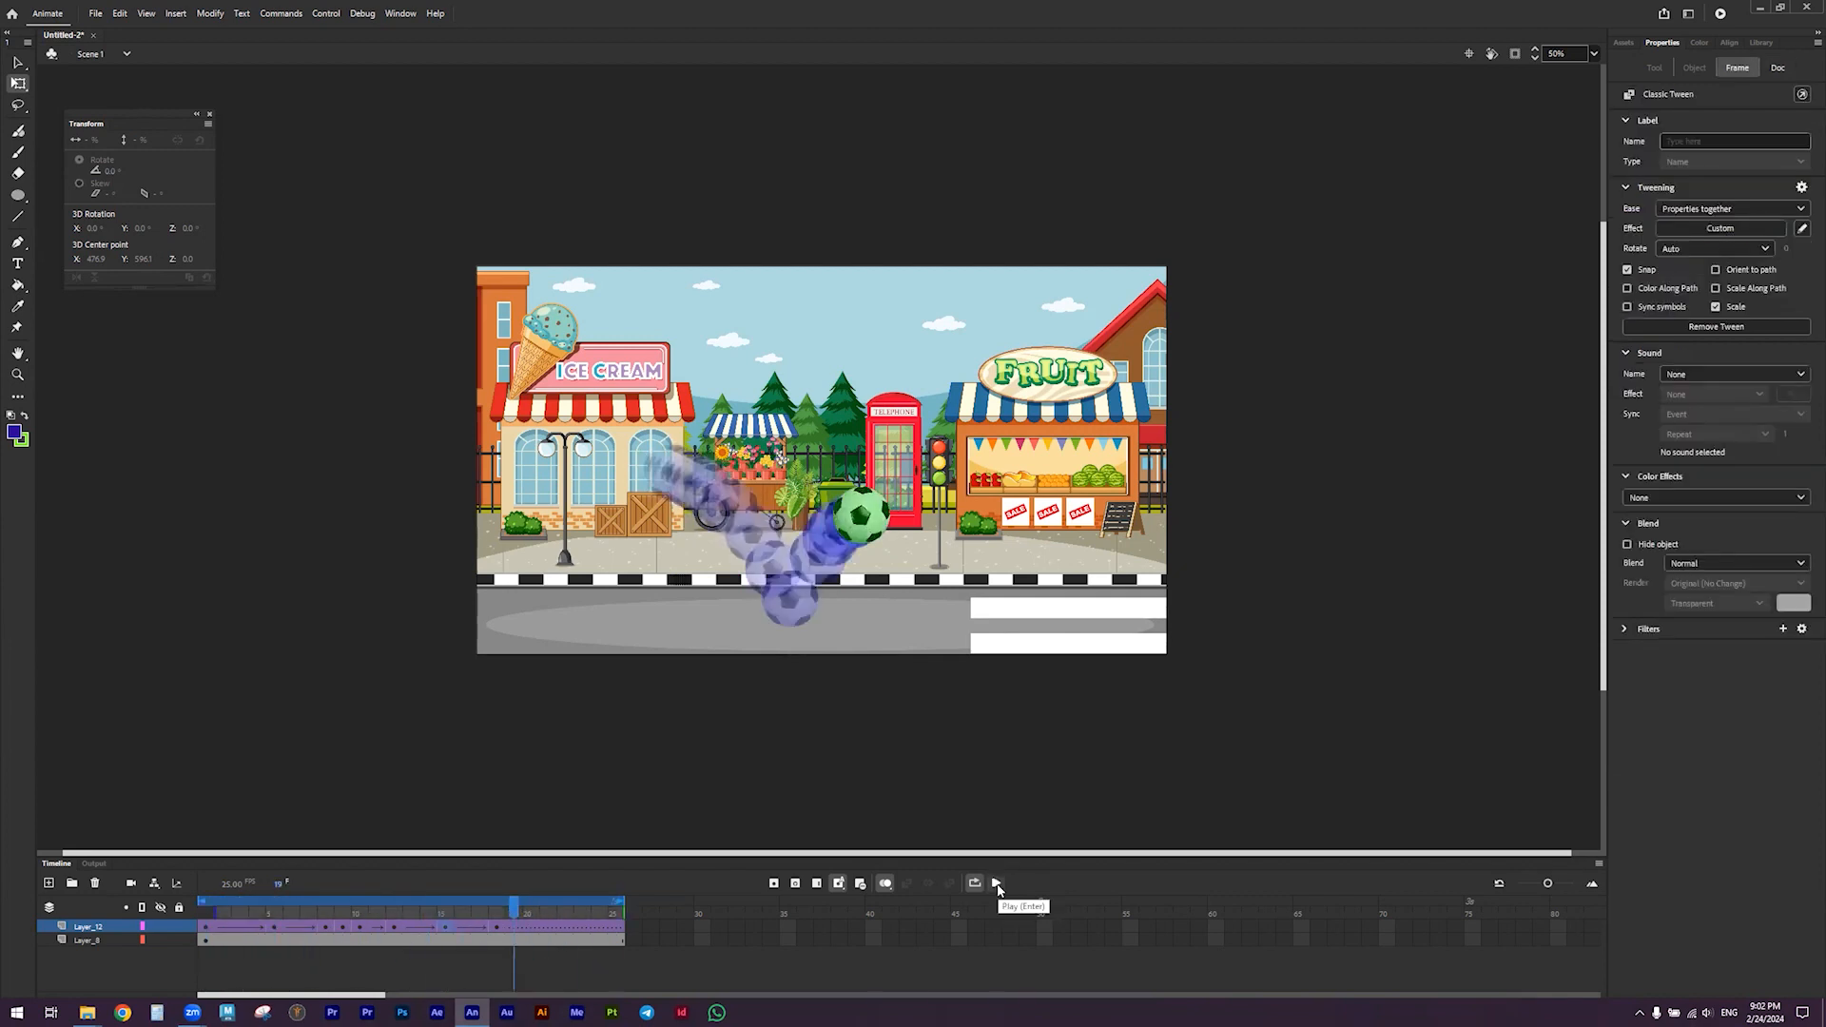
At frame 11, stretch the ball into a narrow oval tilted about 20° along its falling path, just before ground contact
left_click(394, 929)
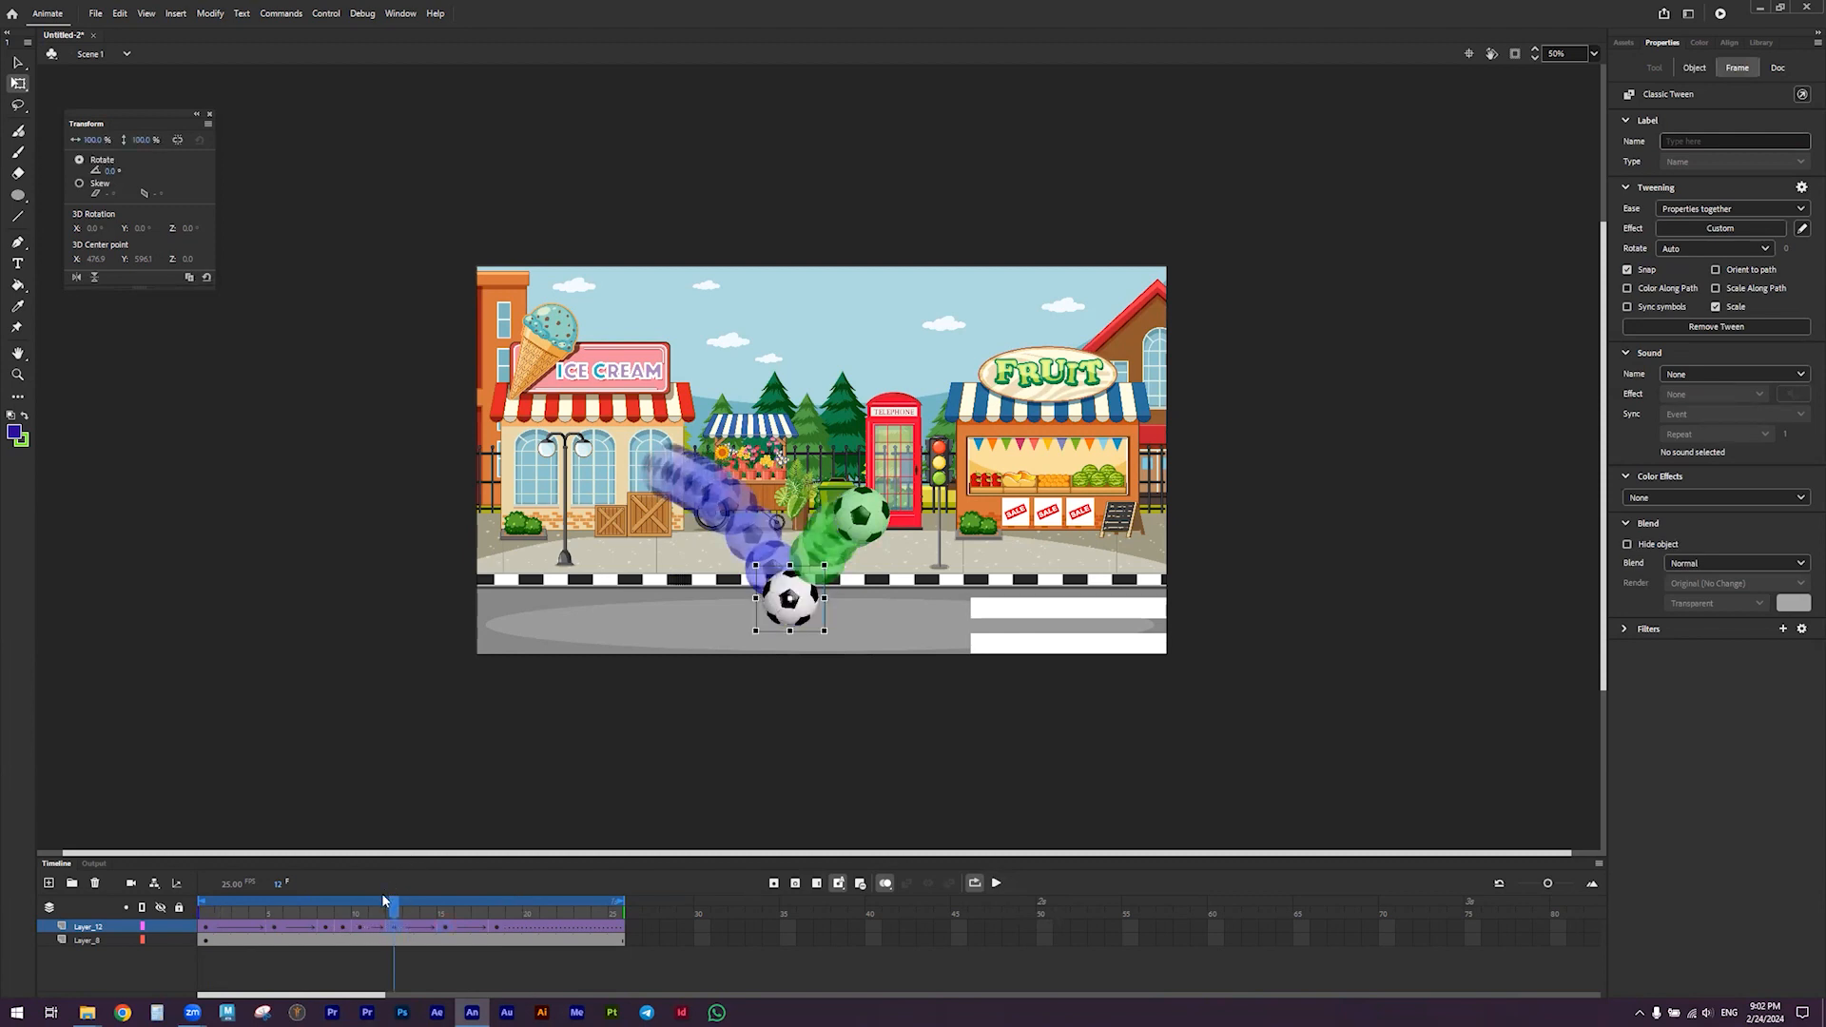
left_click_drag(391, 905, 379, 905)
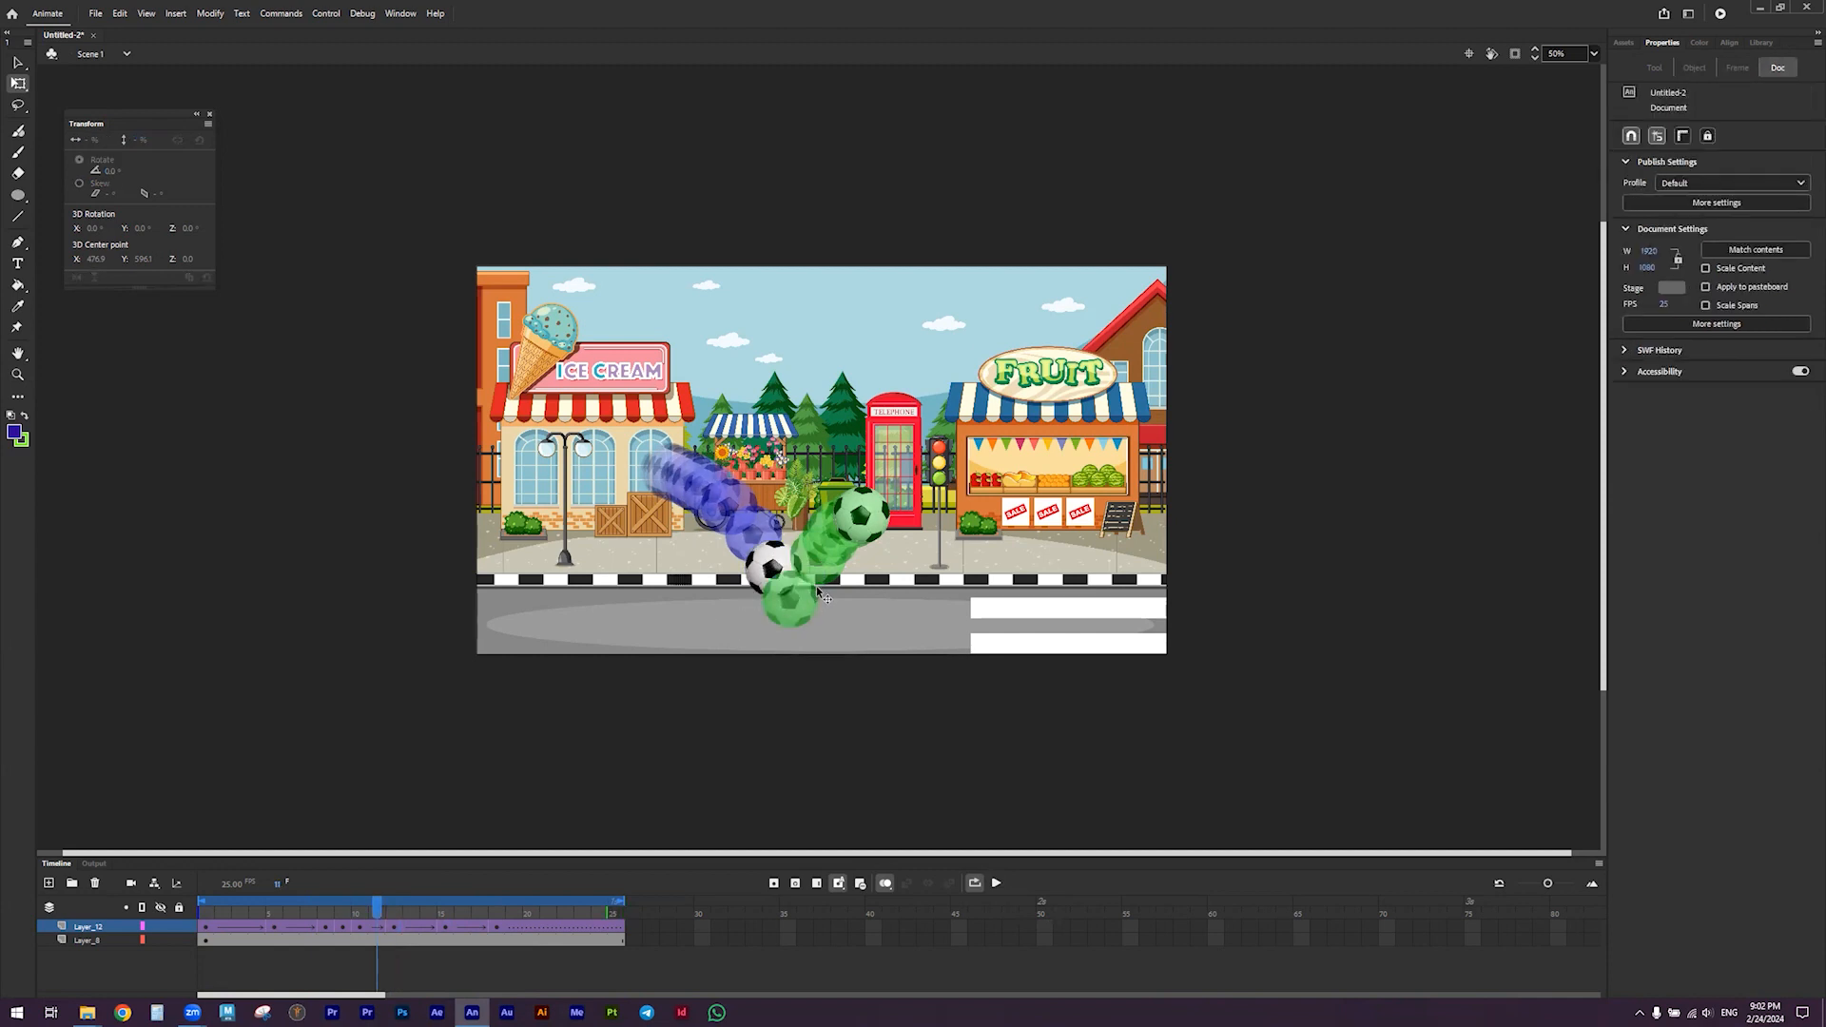
key("alt")
scroll(779, 602, "up", 3)
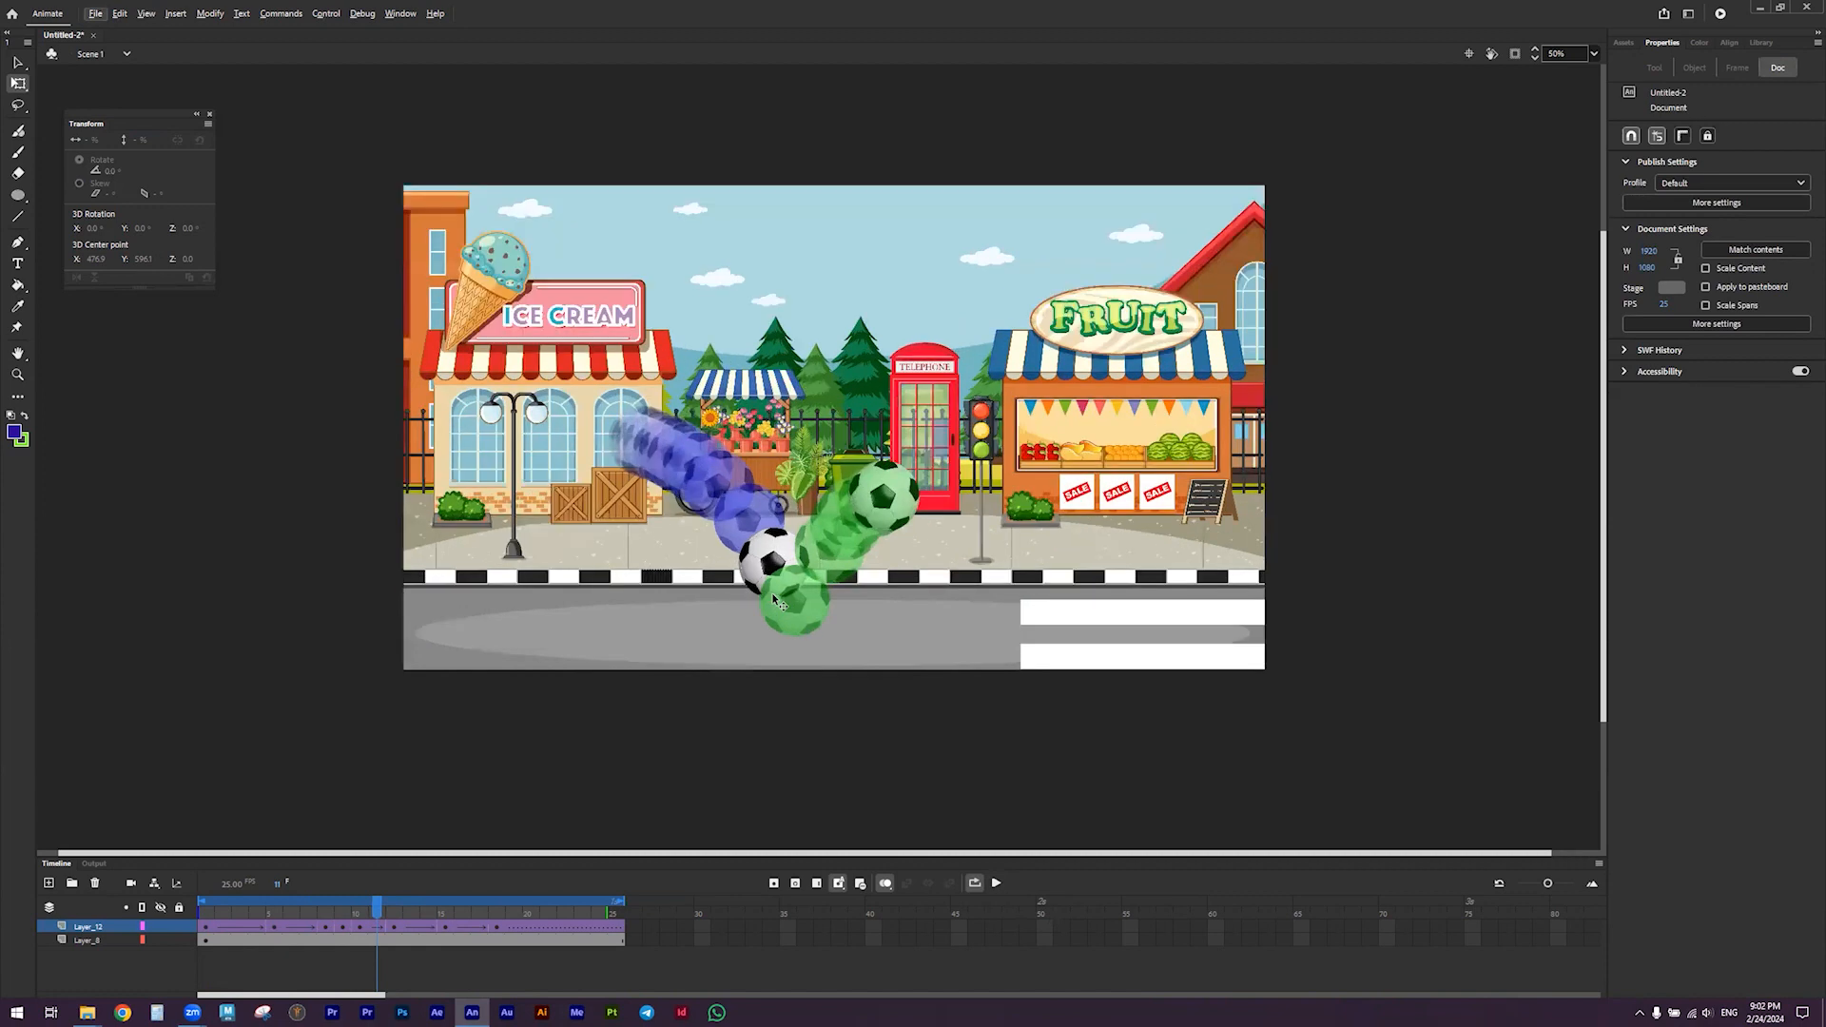
key("alt")
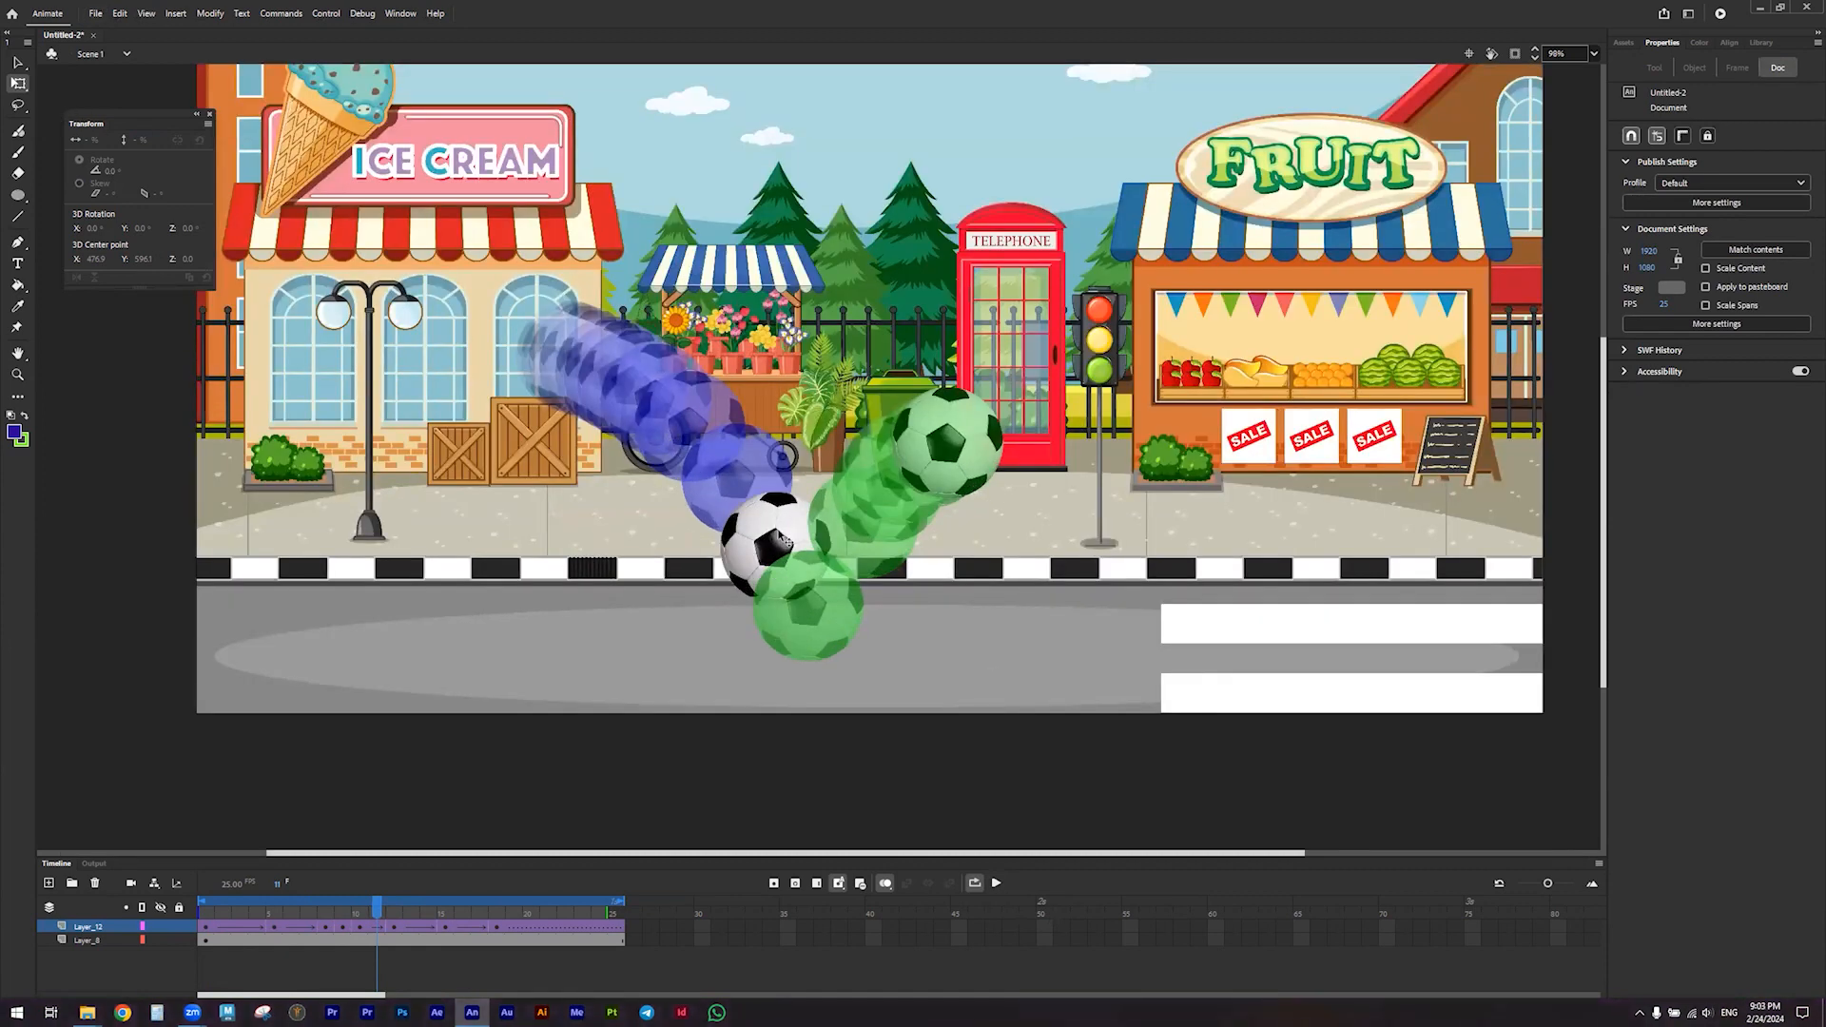
left_click(780, 535)
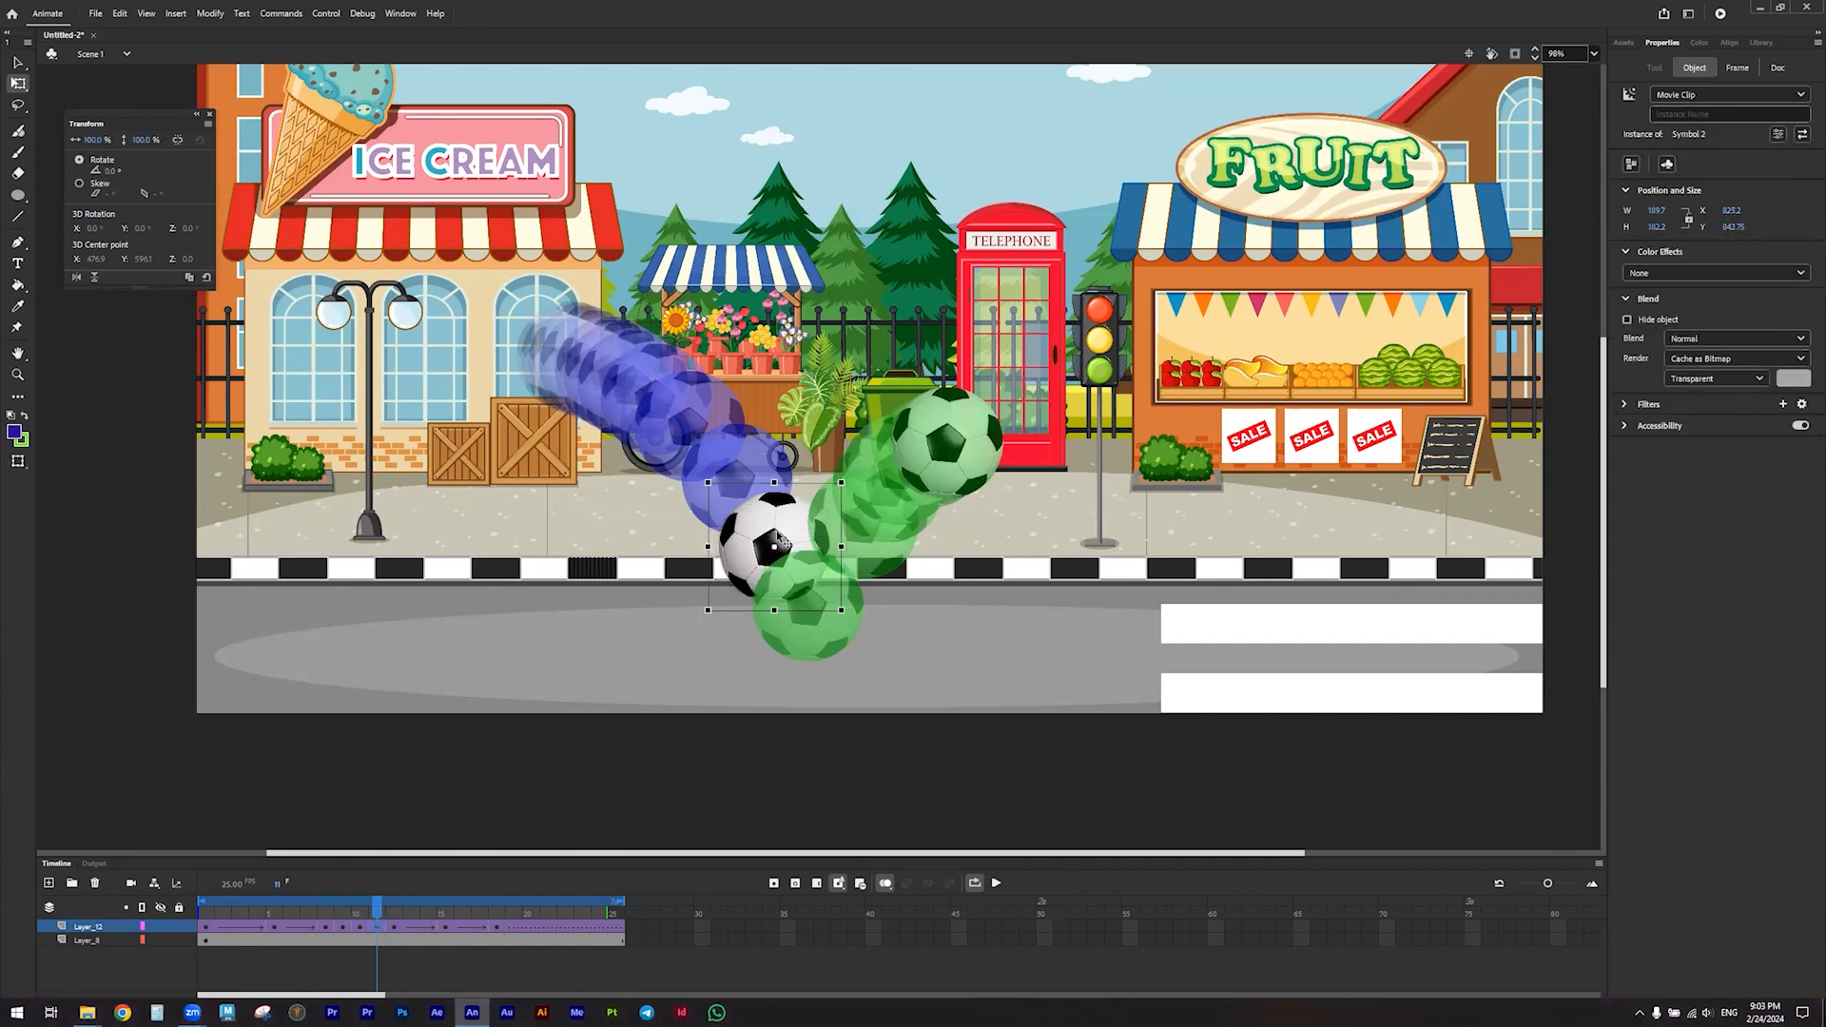
left_click_drag(787, 540, 777, 538)
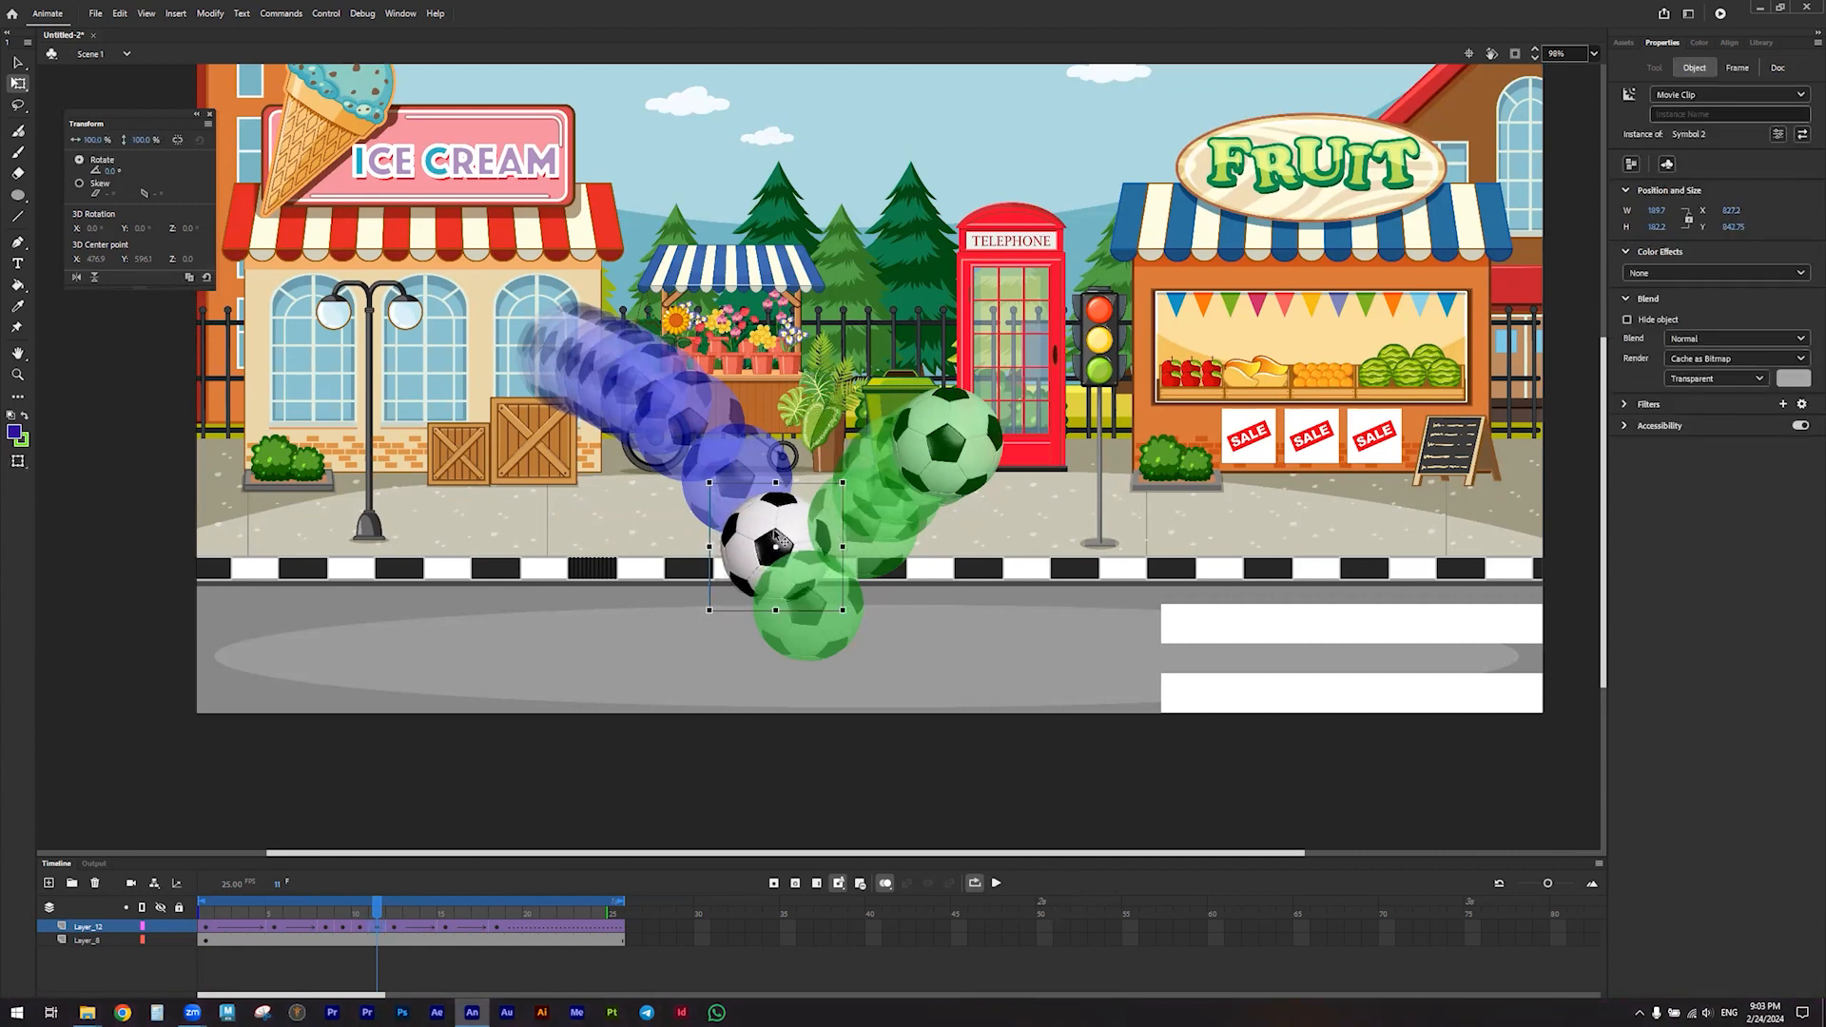
left_click_drag(843, 481, 800, 463)
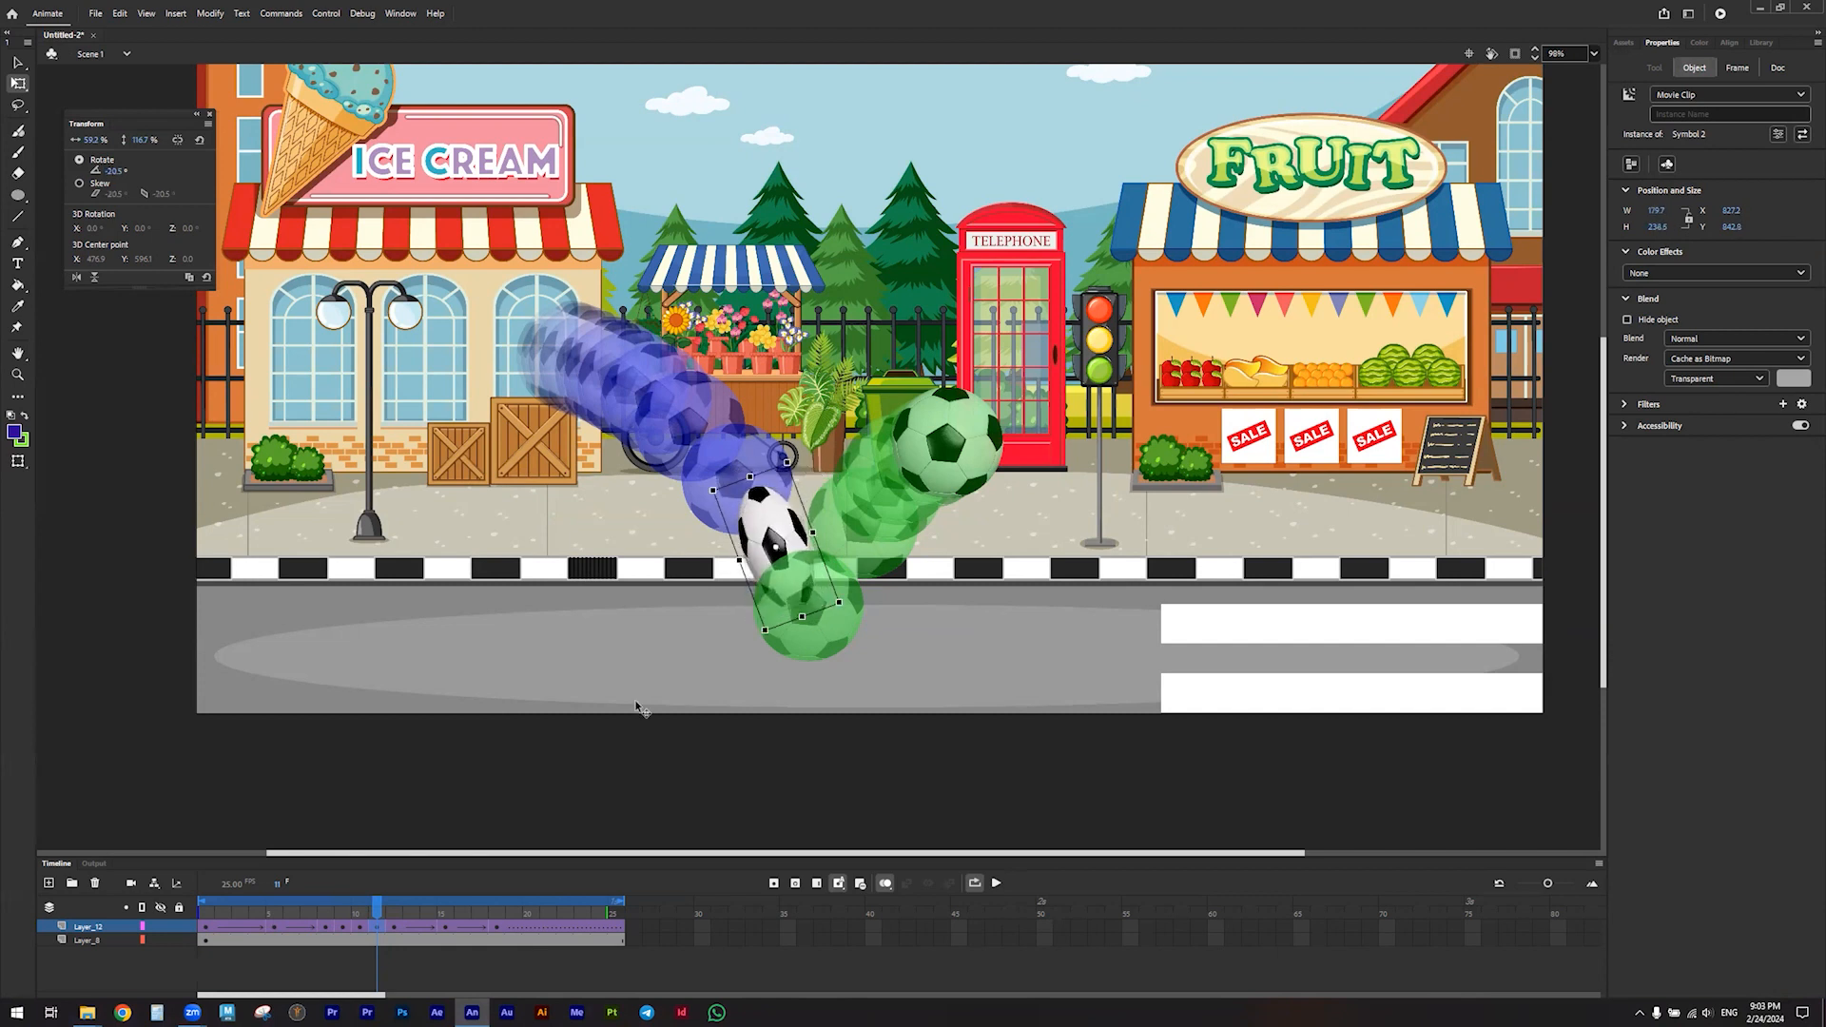
At frame 12, squash the ball to about 128% width and 65% height and nudge it down onto the road
left_click(379, 927)
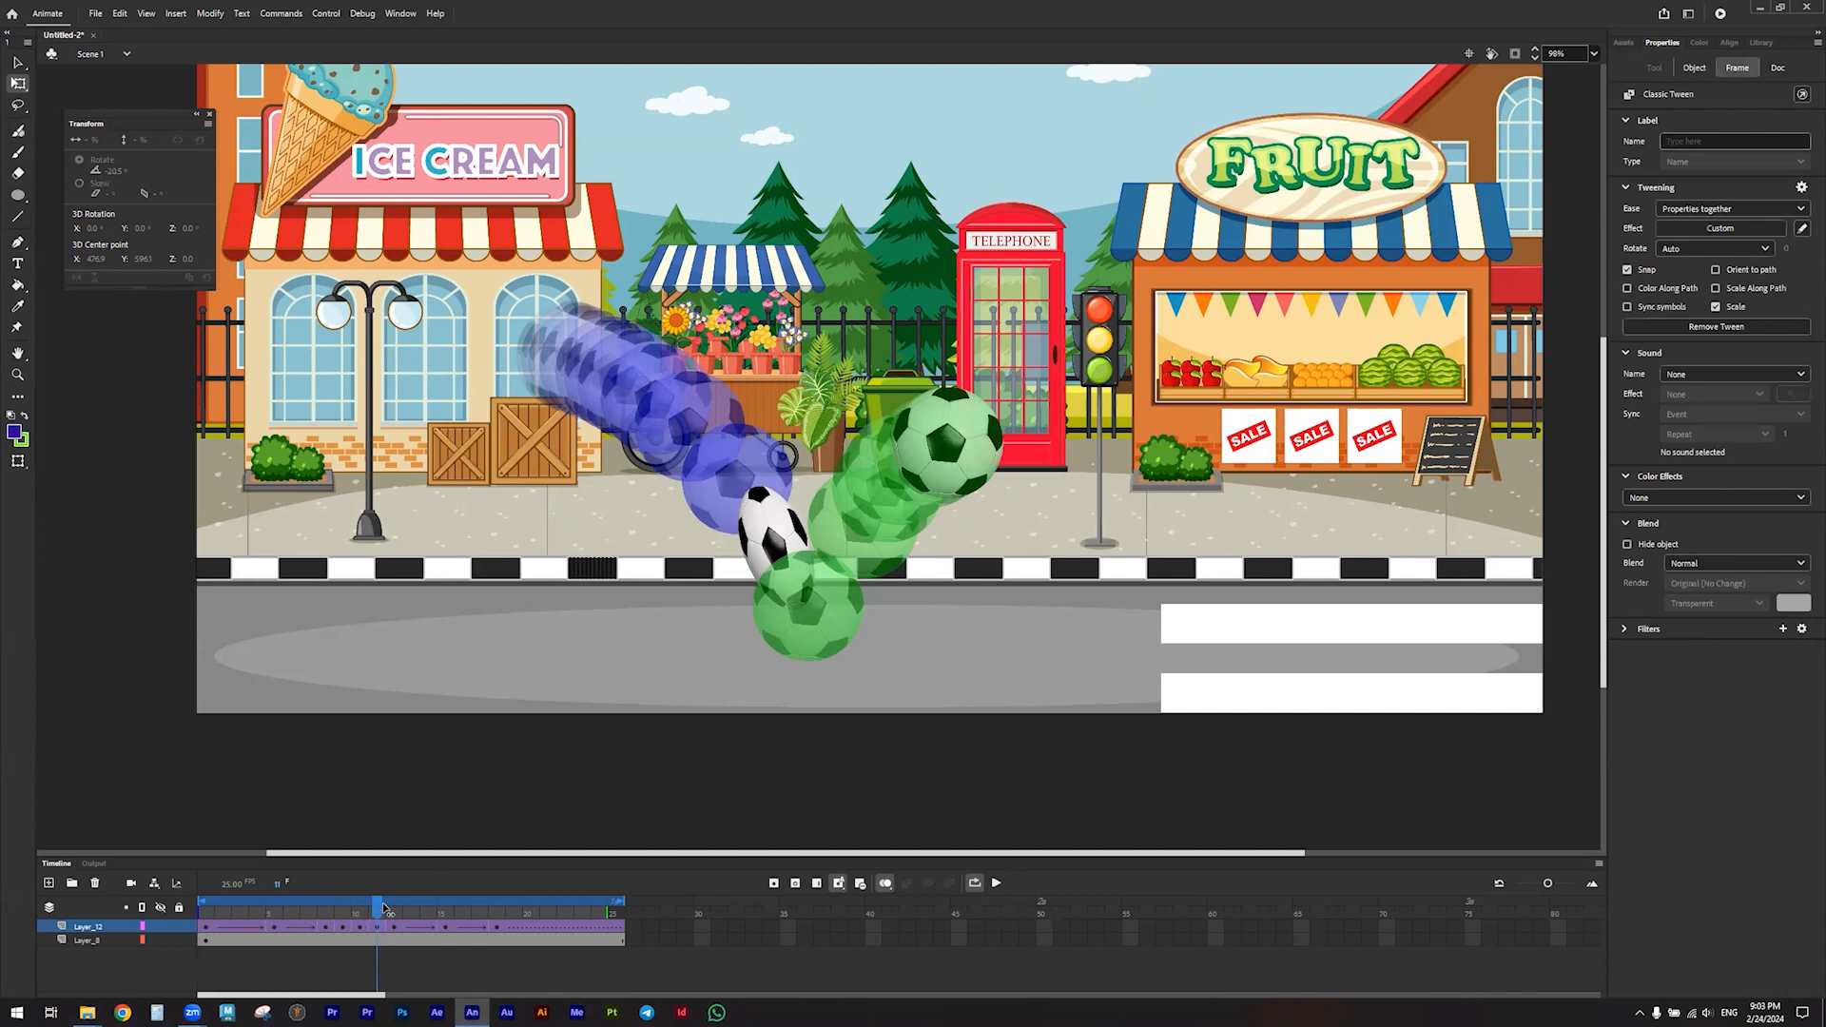
left_click(394, 910)
left_click(830, 605)
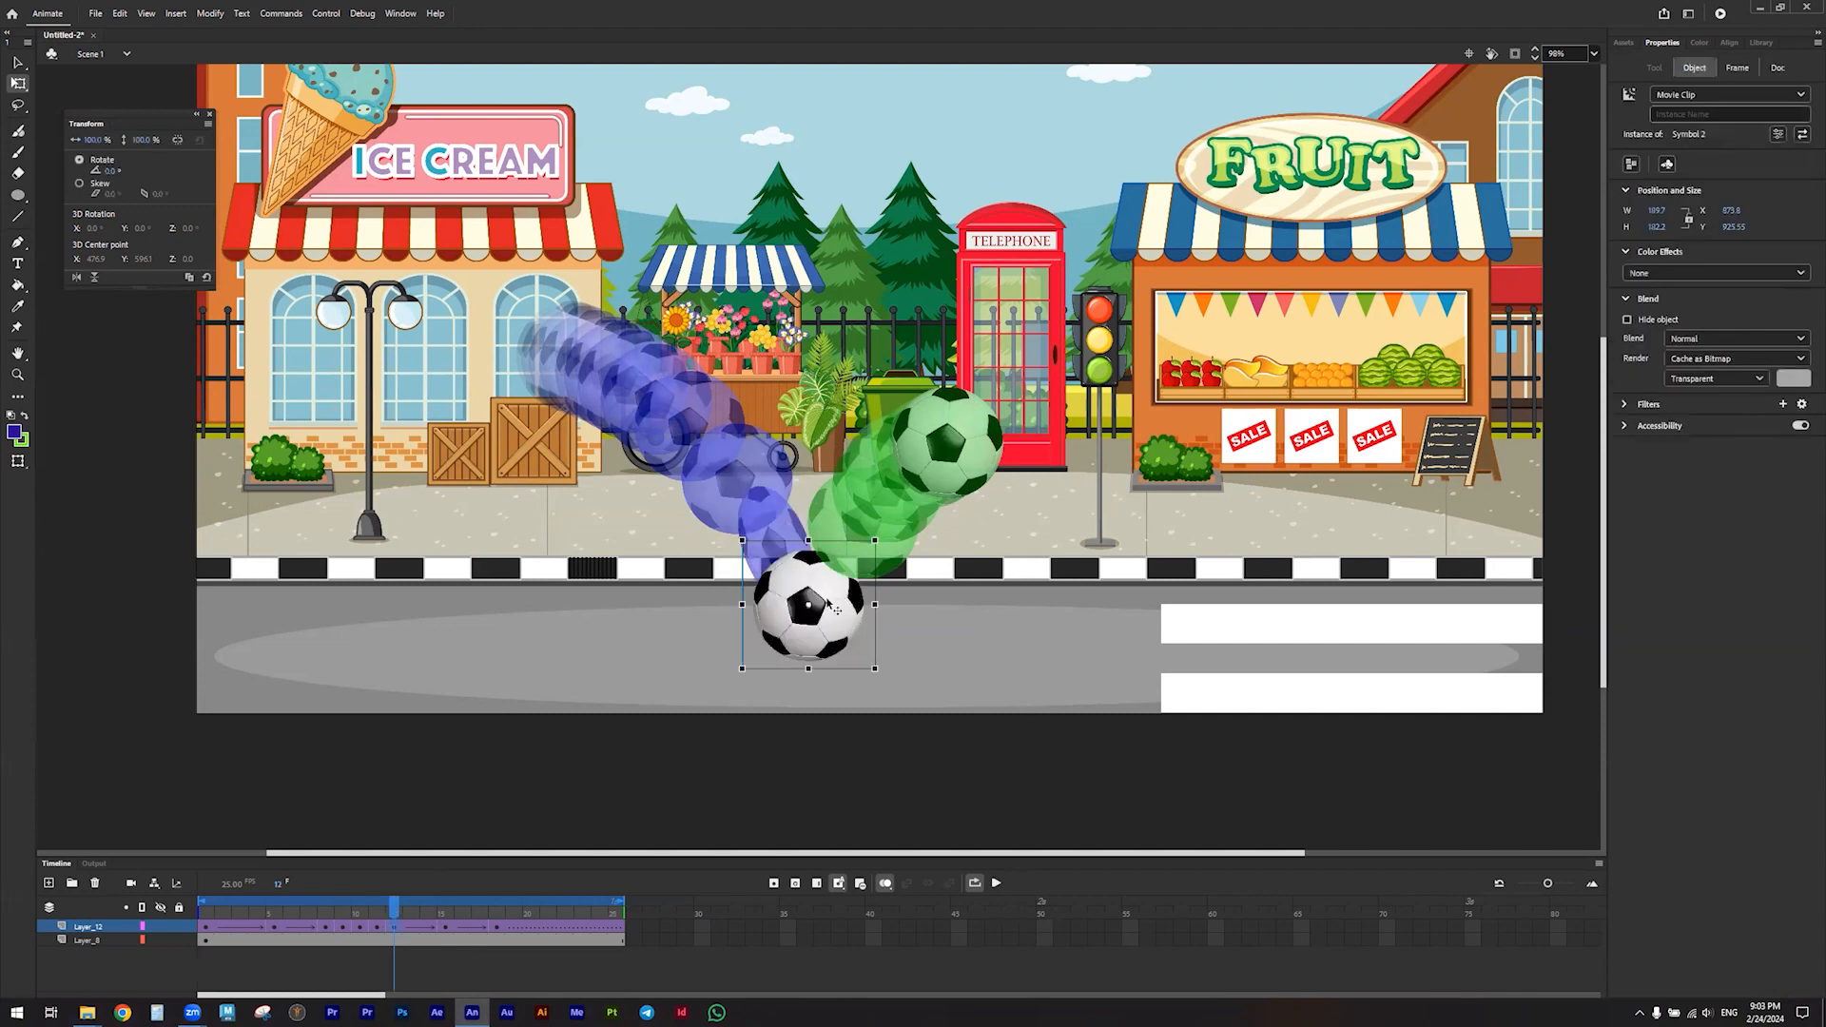
left_click_drag(875, 540, 886, 558)
left_click_drag(887, 561, 895, 563)
key("Down")
key("Down")
key("Down")
key("Down")
key("Down")
key("Down")
key("Down")
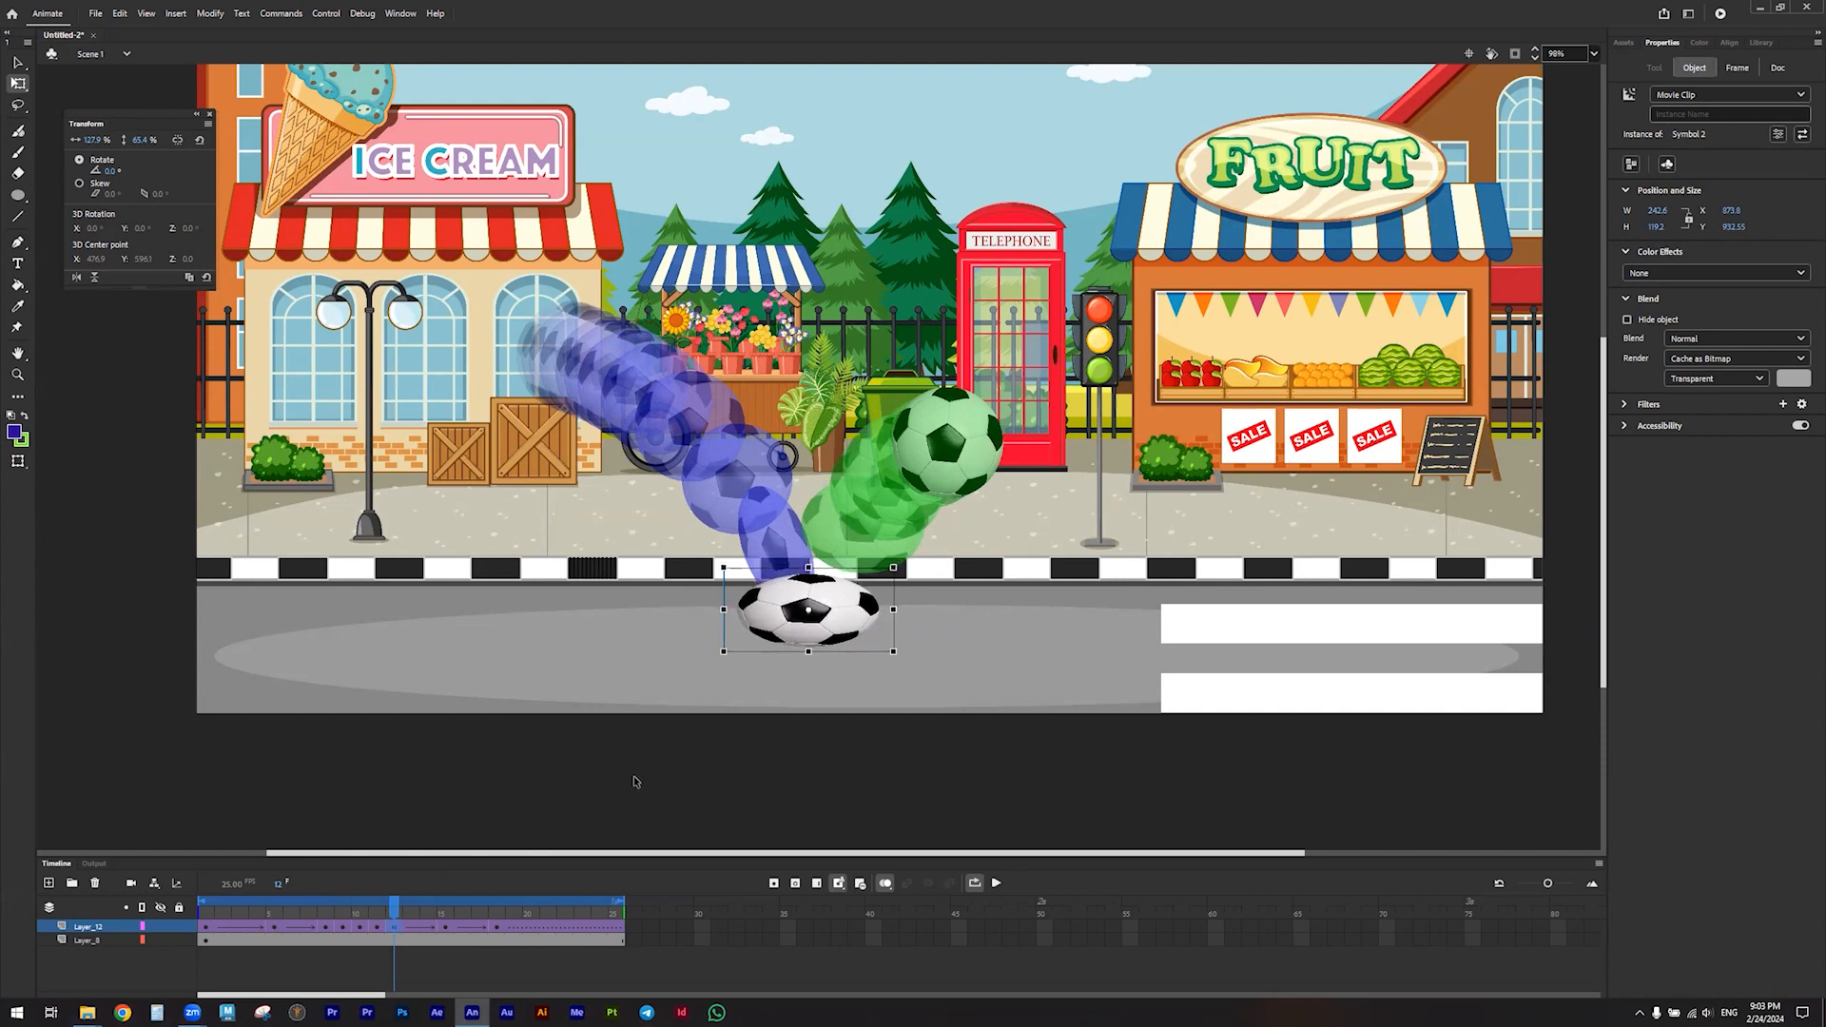
At frame 13, stretch the ball into a narrow oval tilted about 15° to the right along its rebound path
left_click(410, 927)
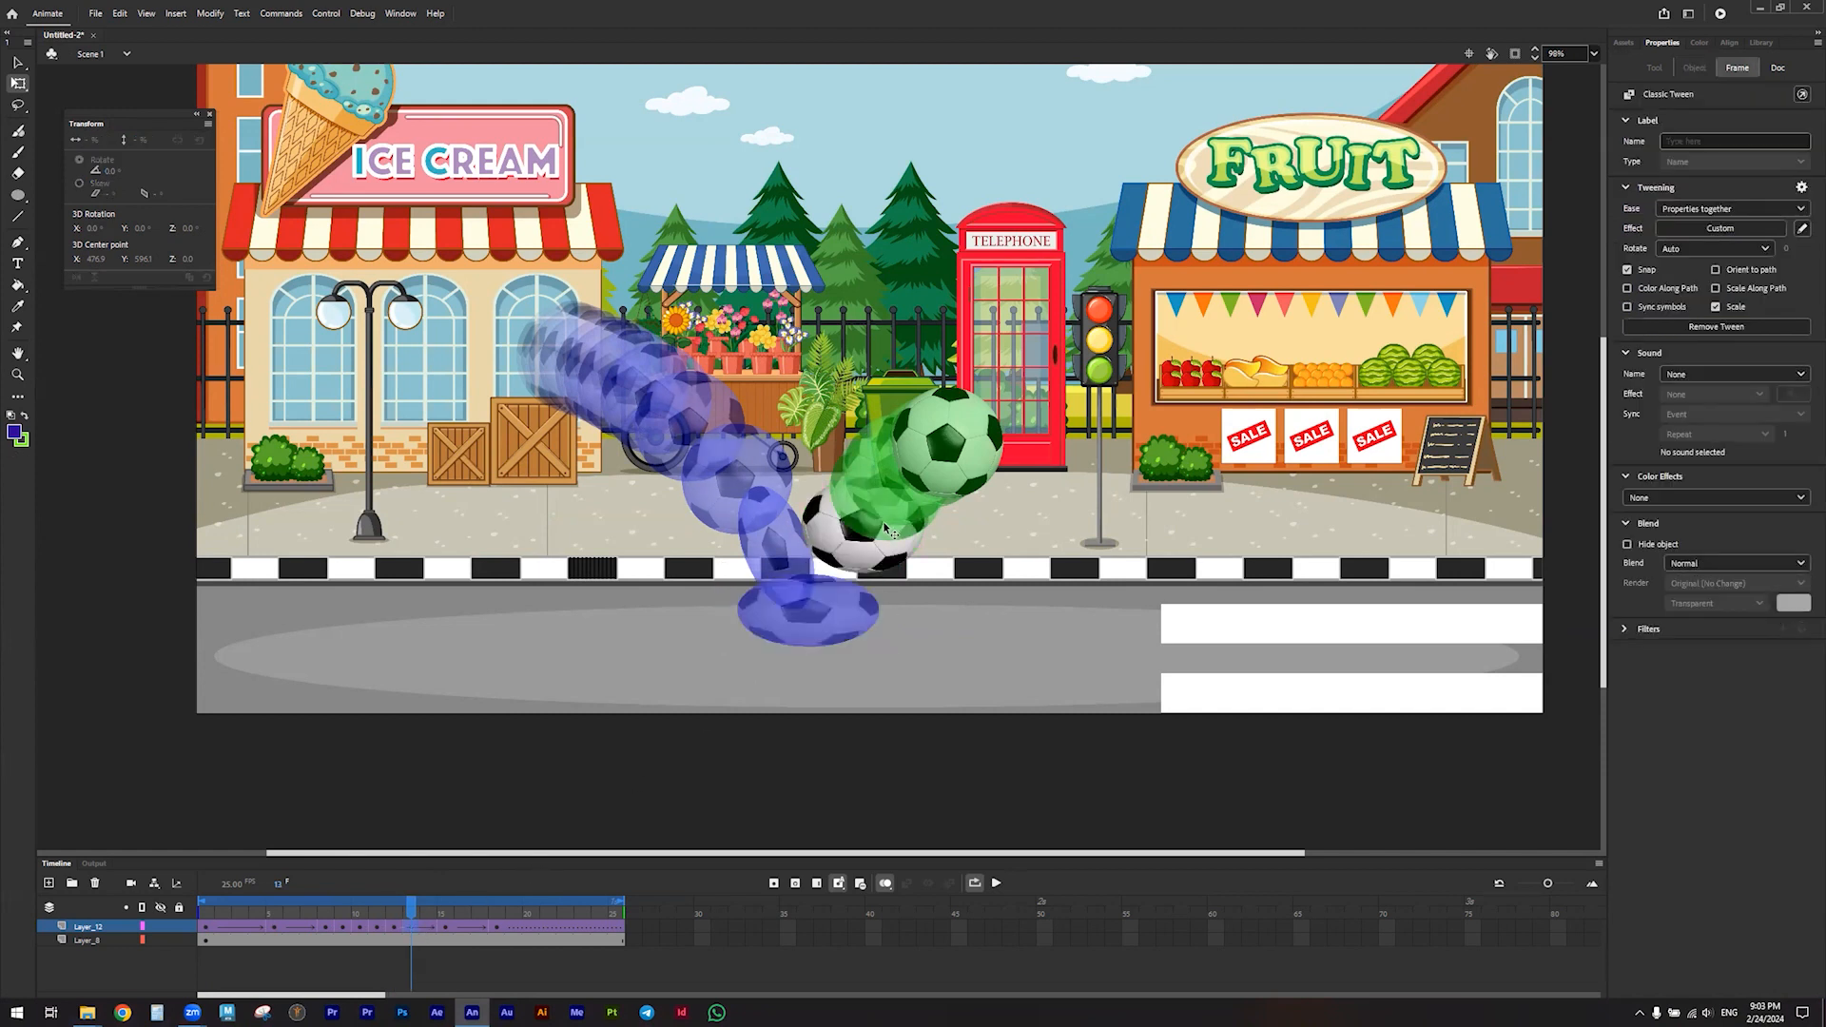
left_click(864, 549)
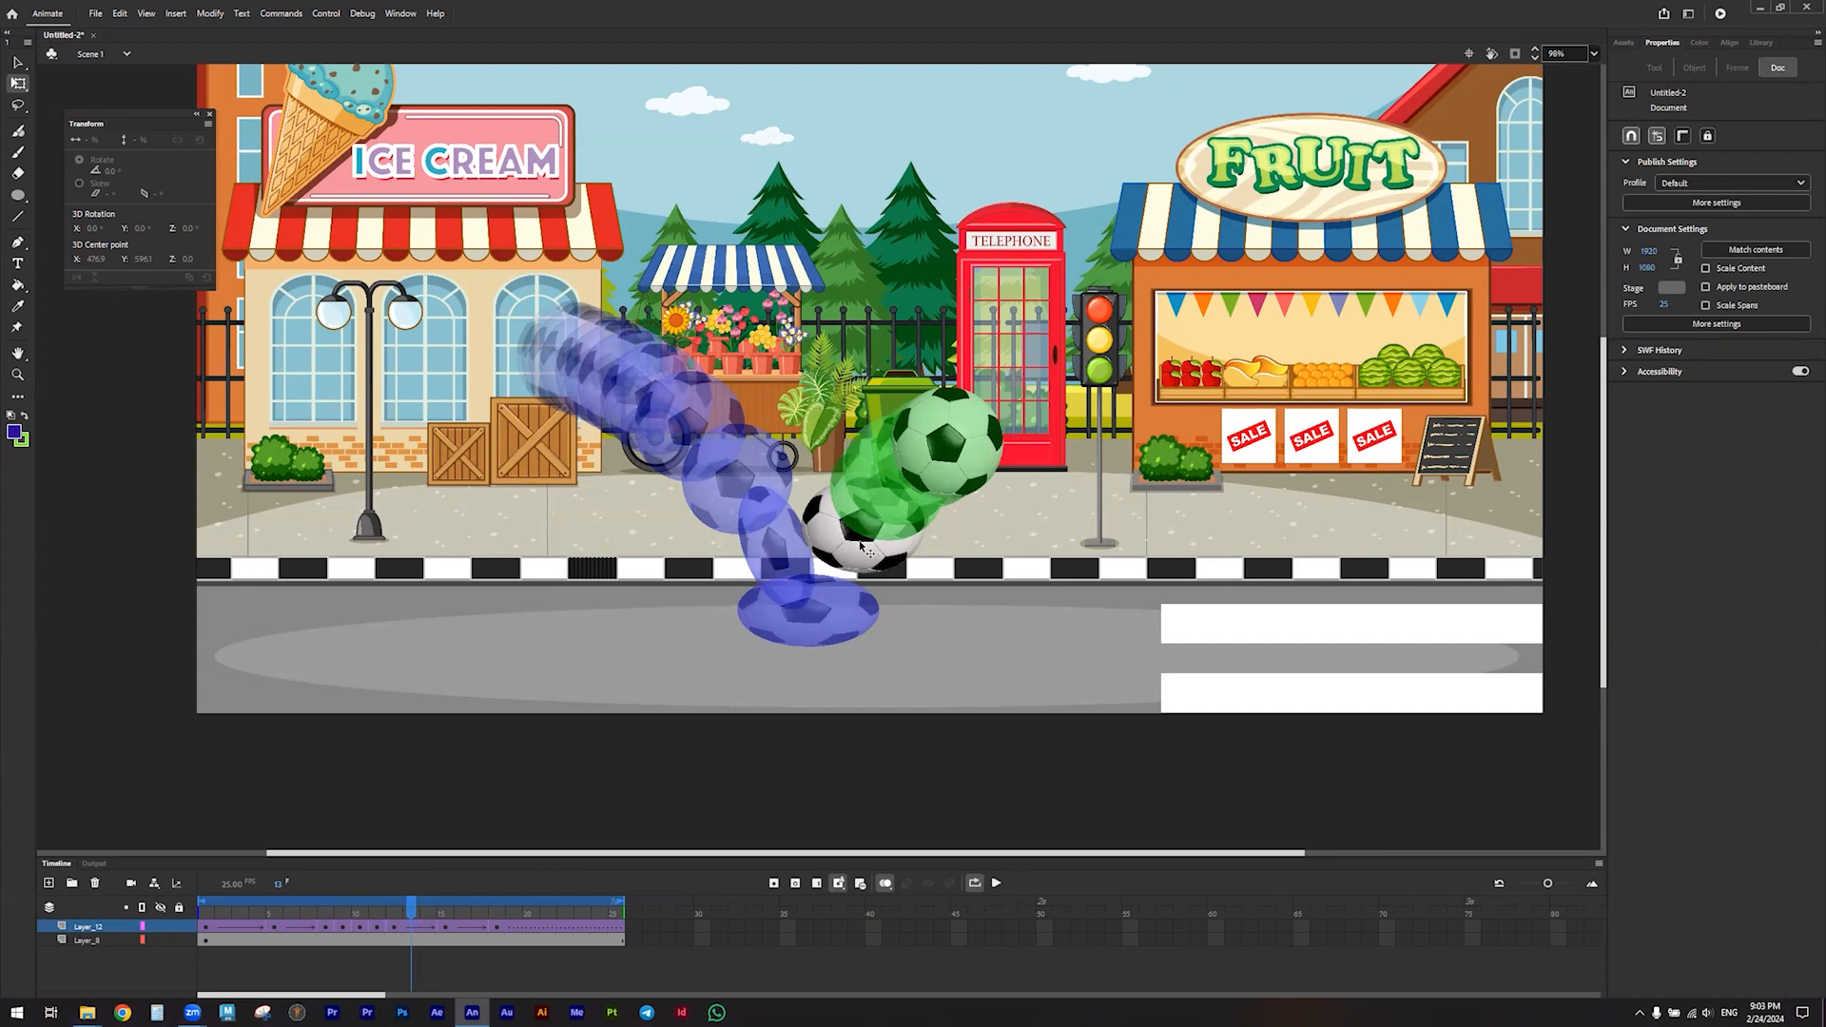
left_click(864, 549)
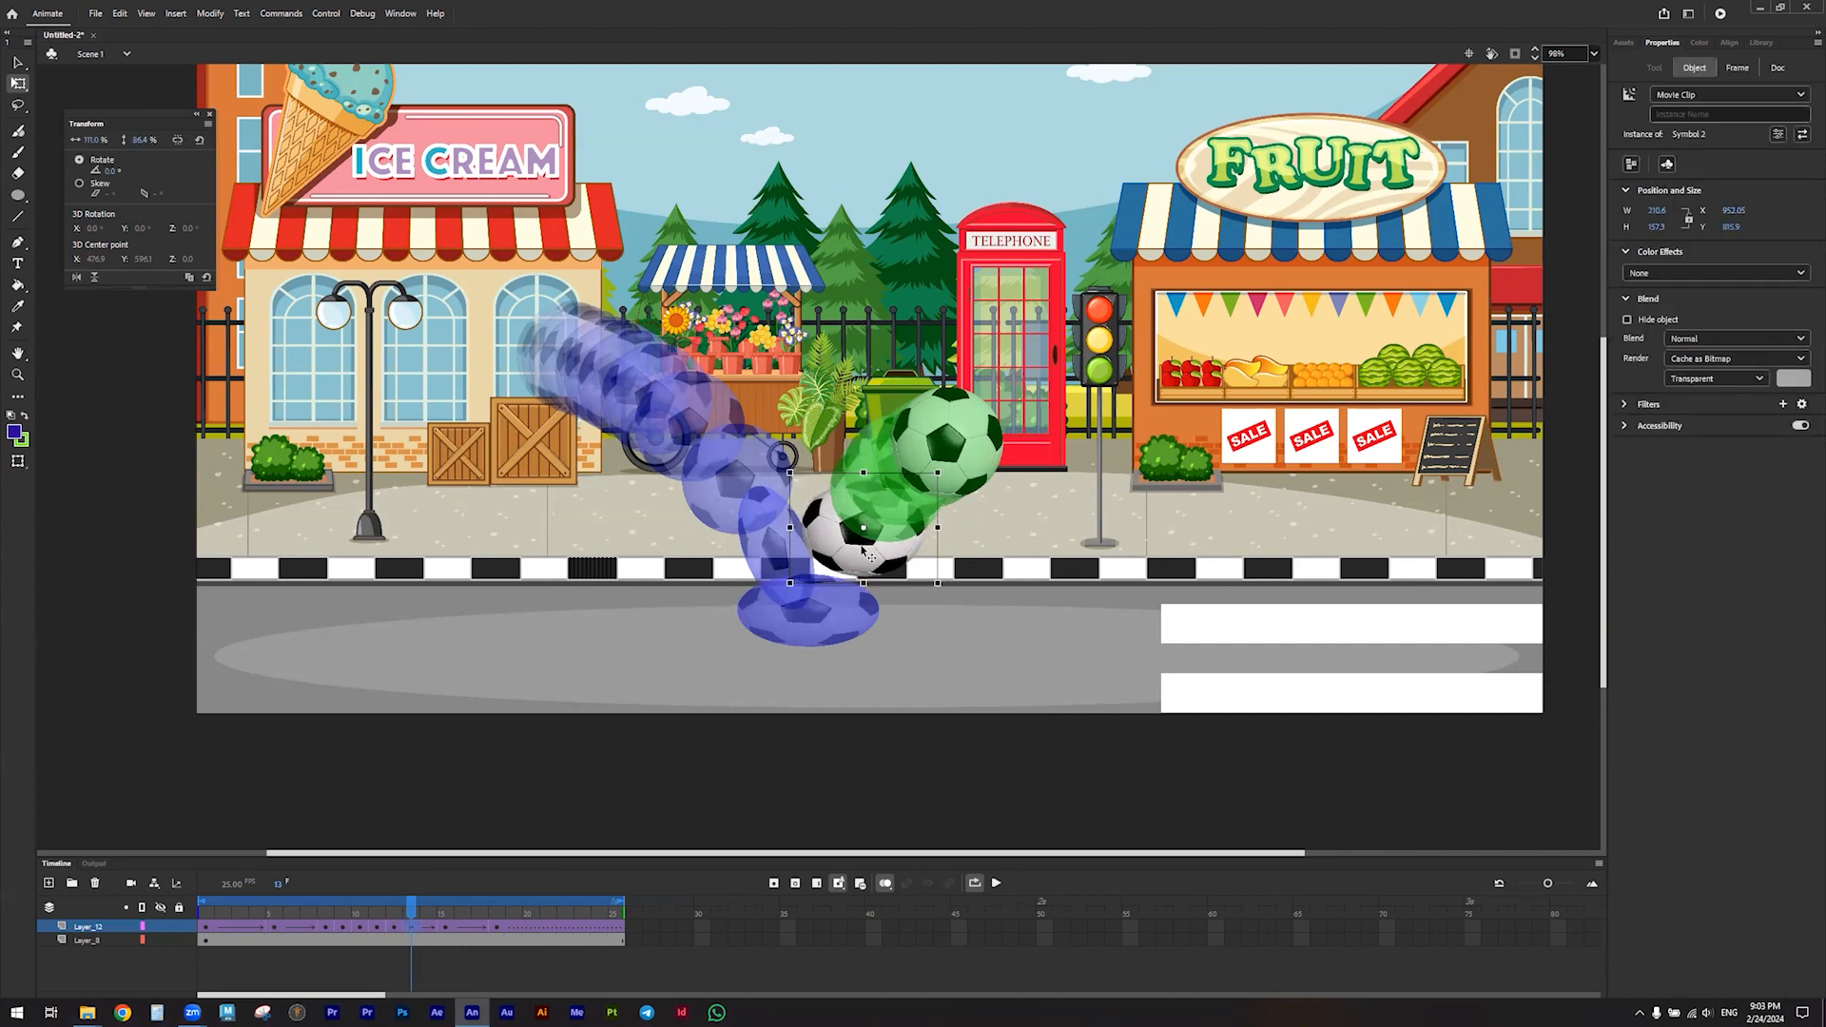
mouse_move(938, 470)
left_mouse_down()
mouse_move(915, 454)
mouse_move(939, 463)
left_mouse_up()
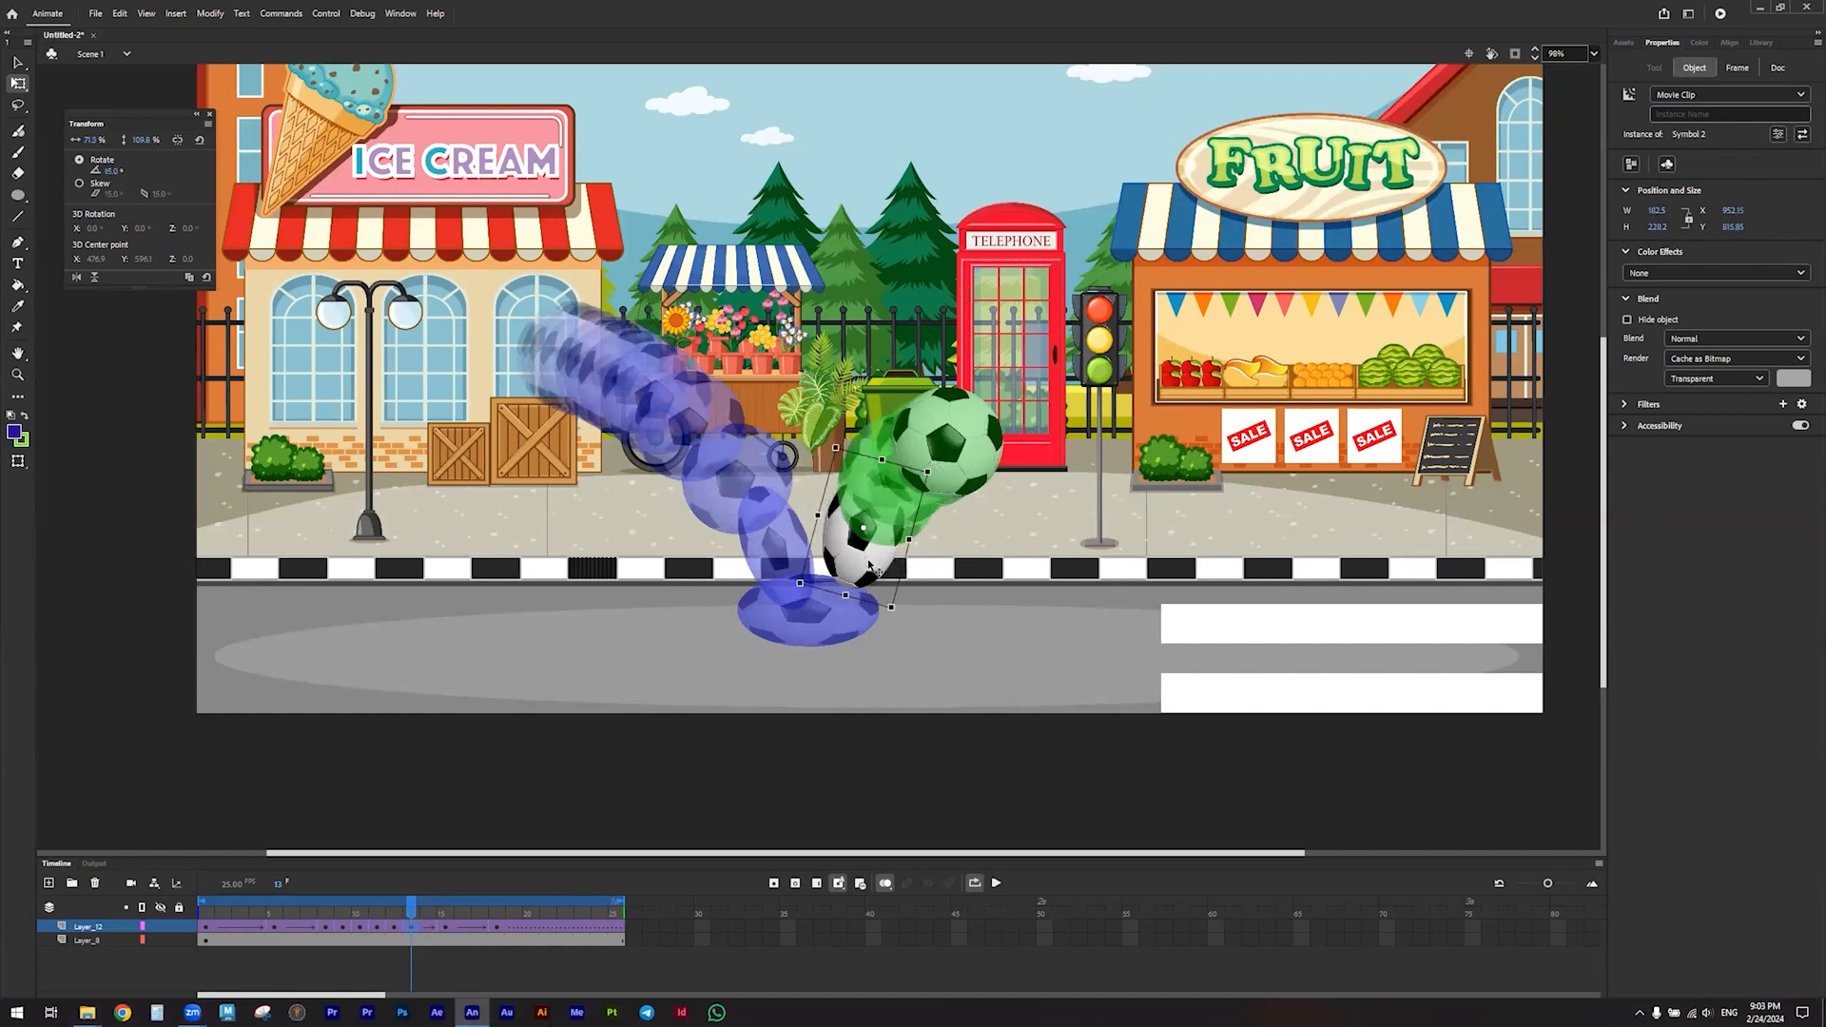
At frame 10, stretch the ball into a narrow oval tilted about -23° along its fall, undoing the accidental background shift
left_click_drag(413, 899, 360, 903)
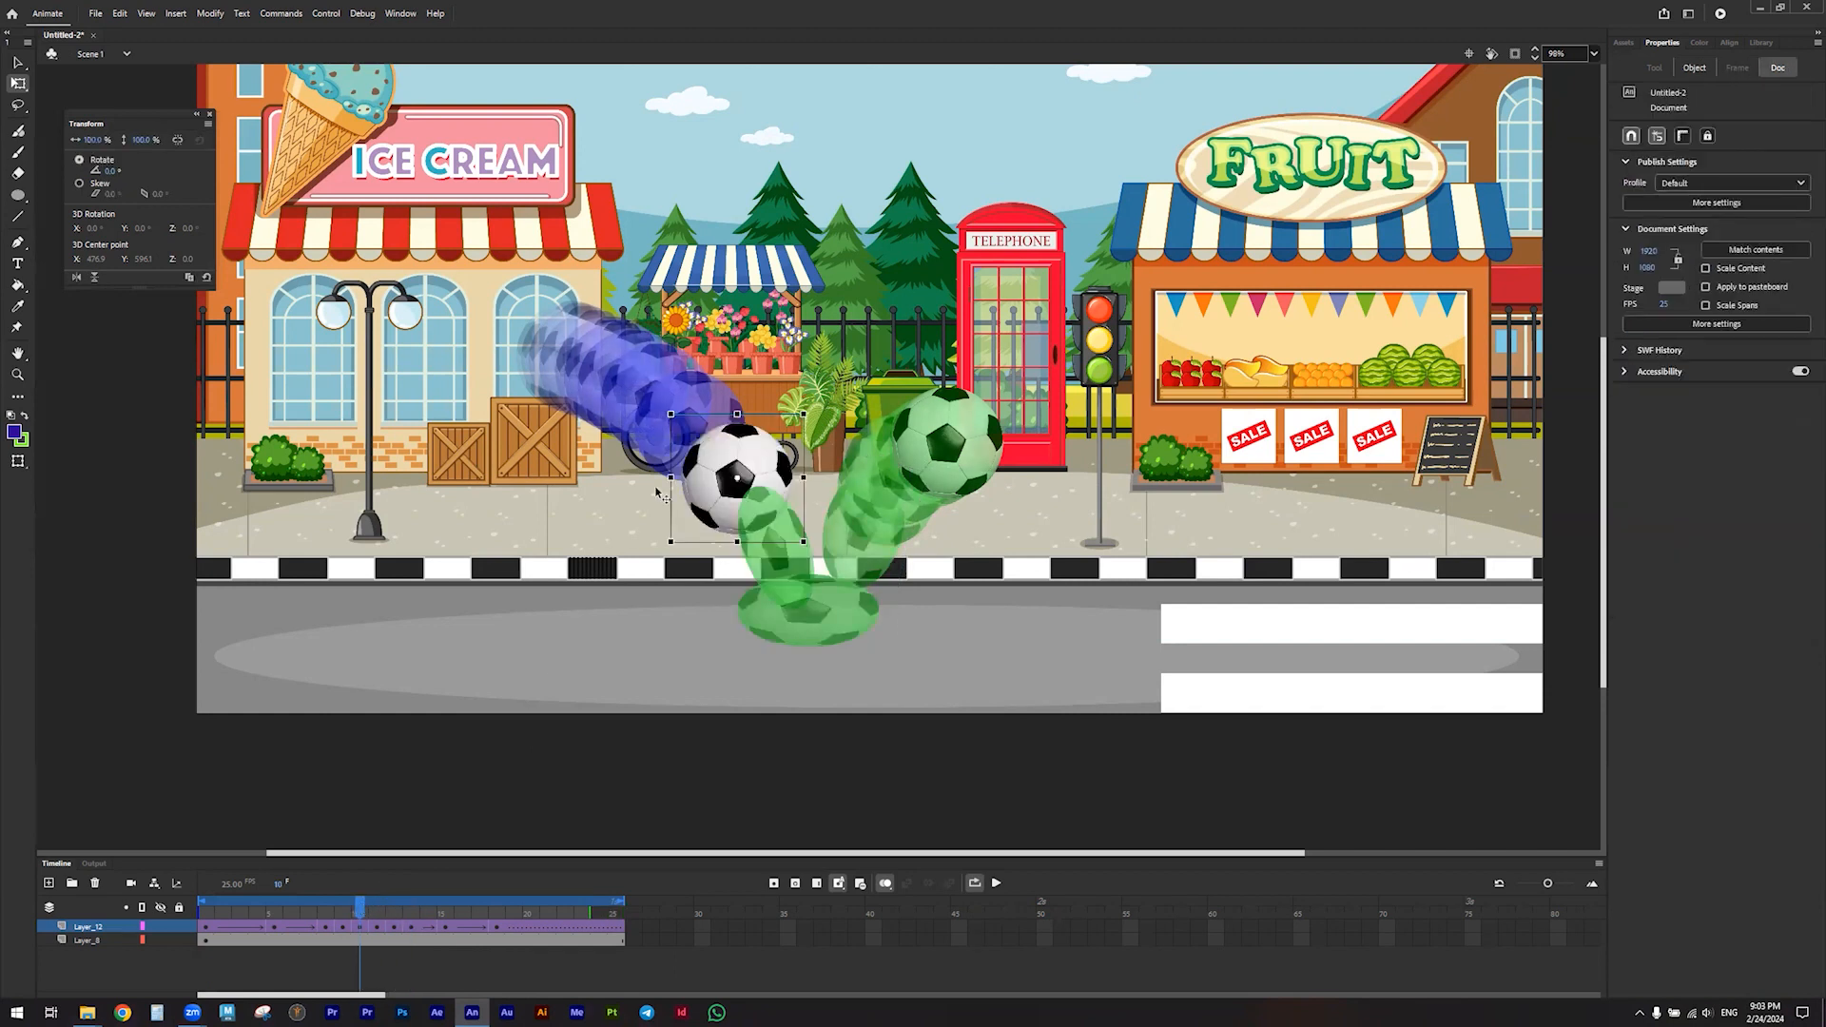
left_click_drag(806, 412, 769, 390)
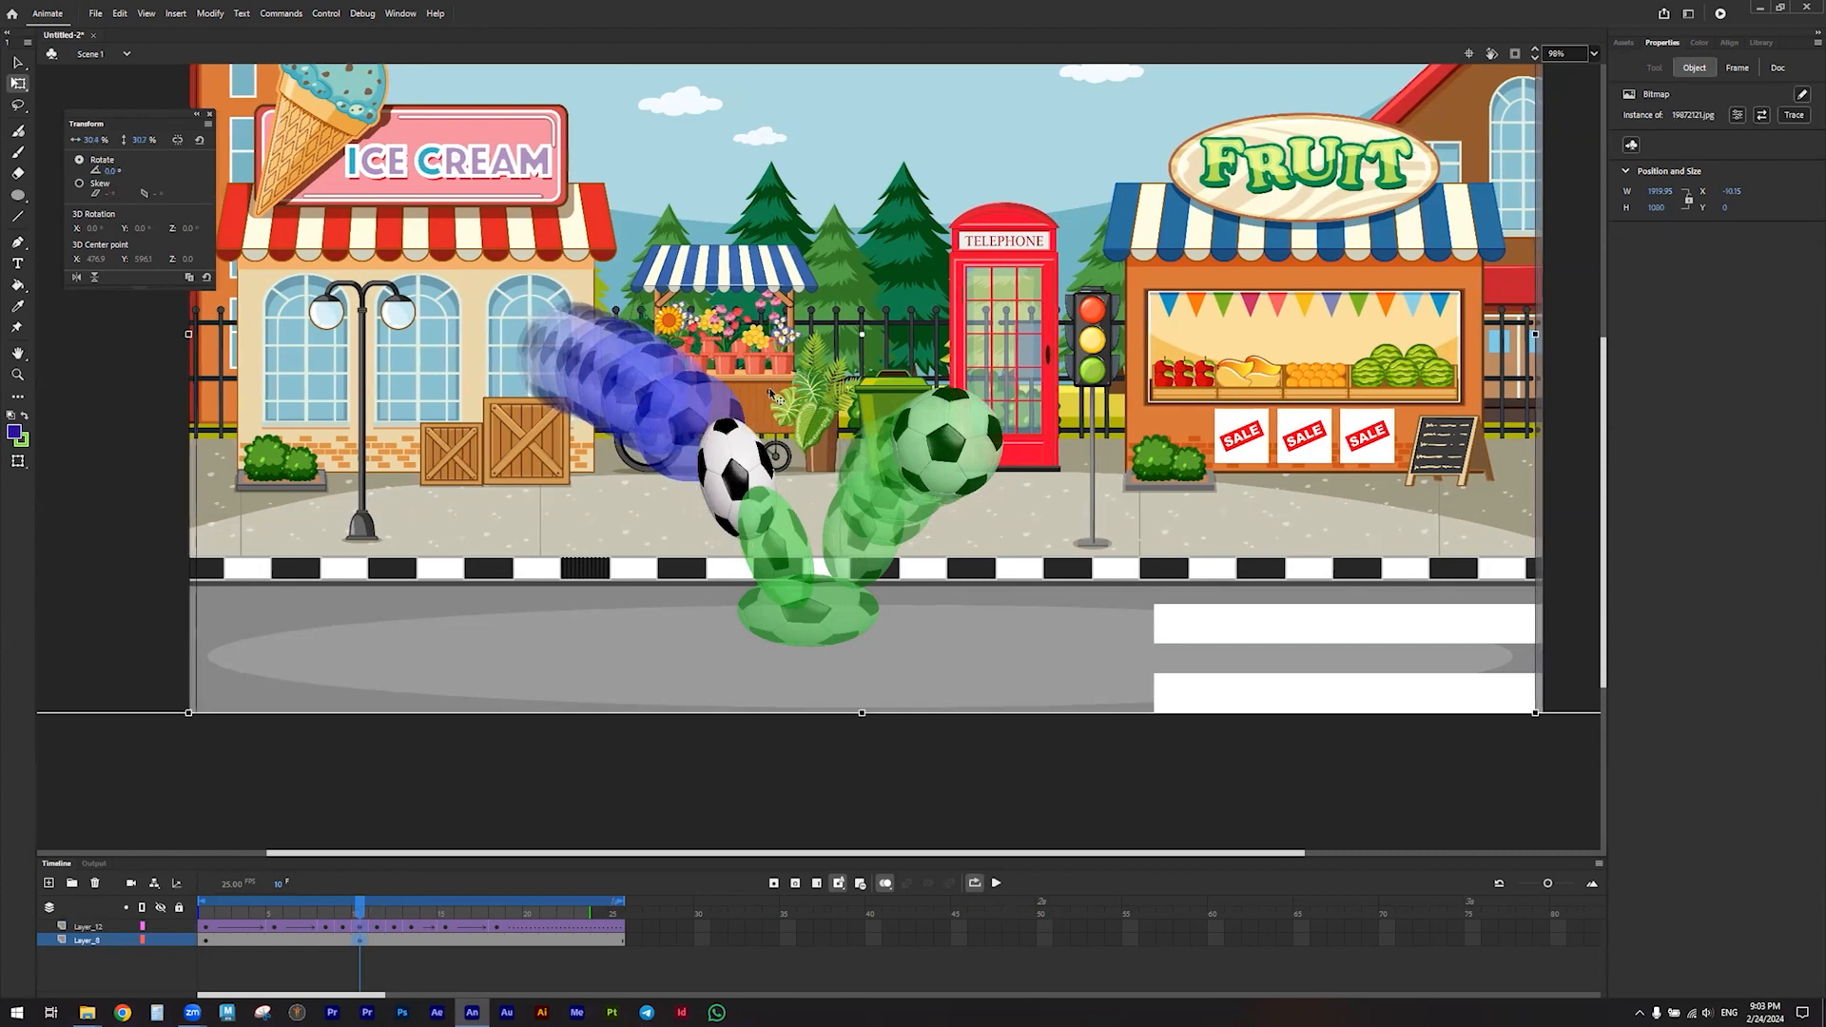
key("ctrl+z")
key("ctrl+z")
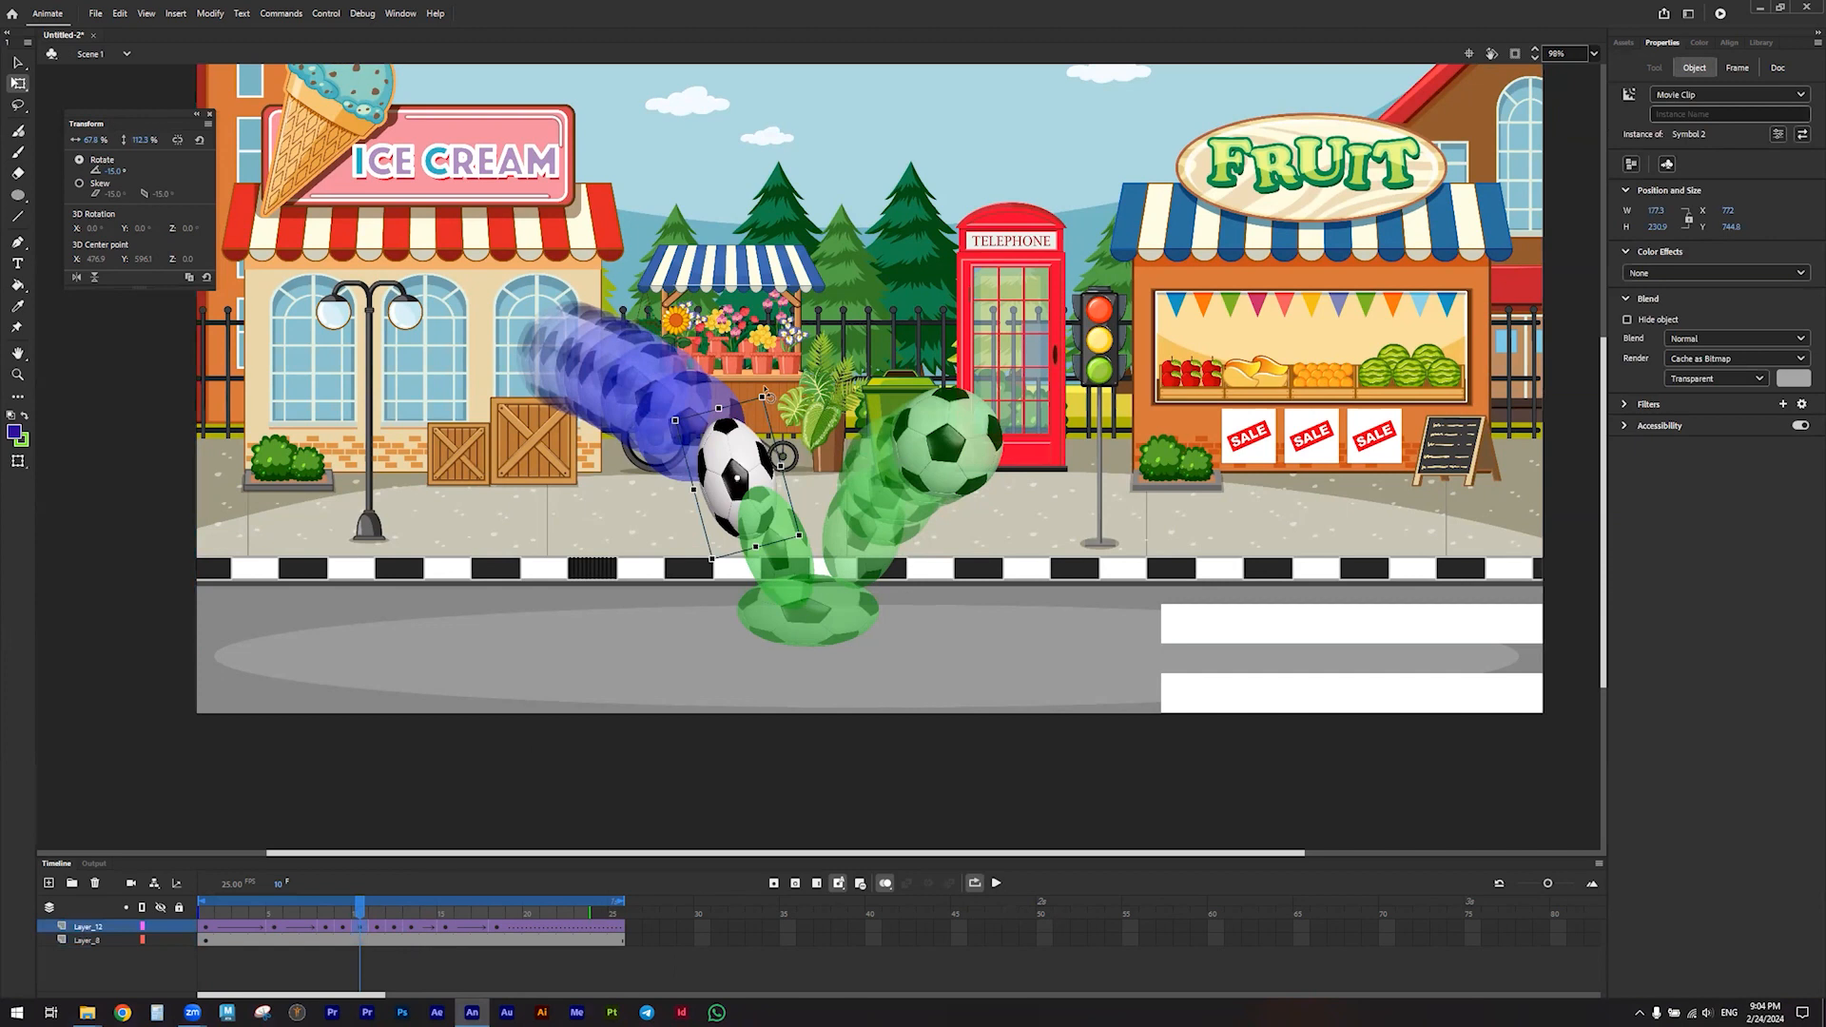
left_click_drag(762, 391, 751, 397)
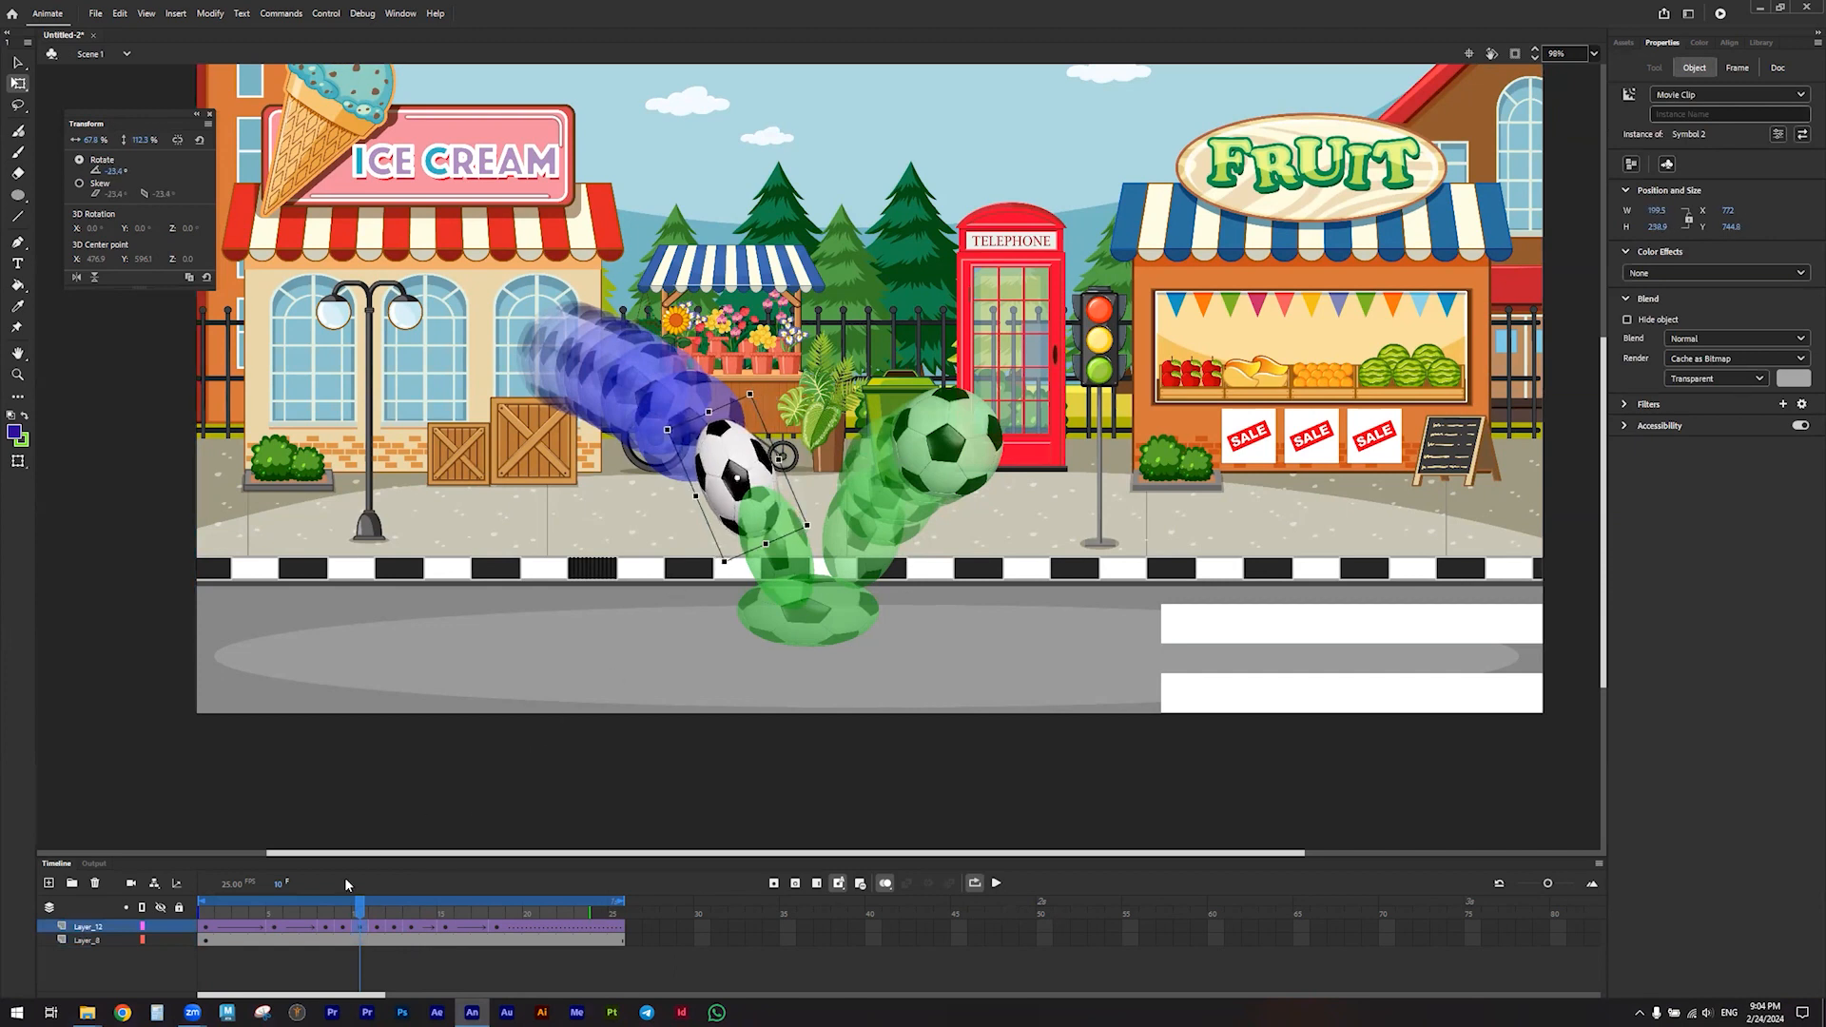
At frame 14, nudge the ball left, narrow it slightly and tilt it about 25° along its rising path
left_click_drag(361, 906, 428, 915)
left_click(570, 804)
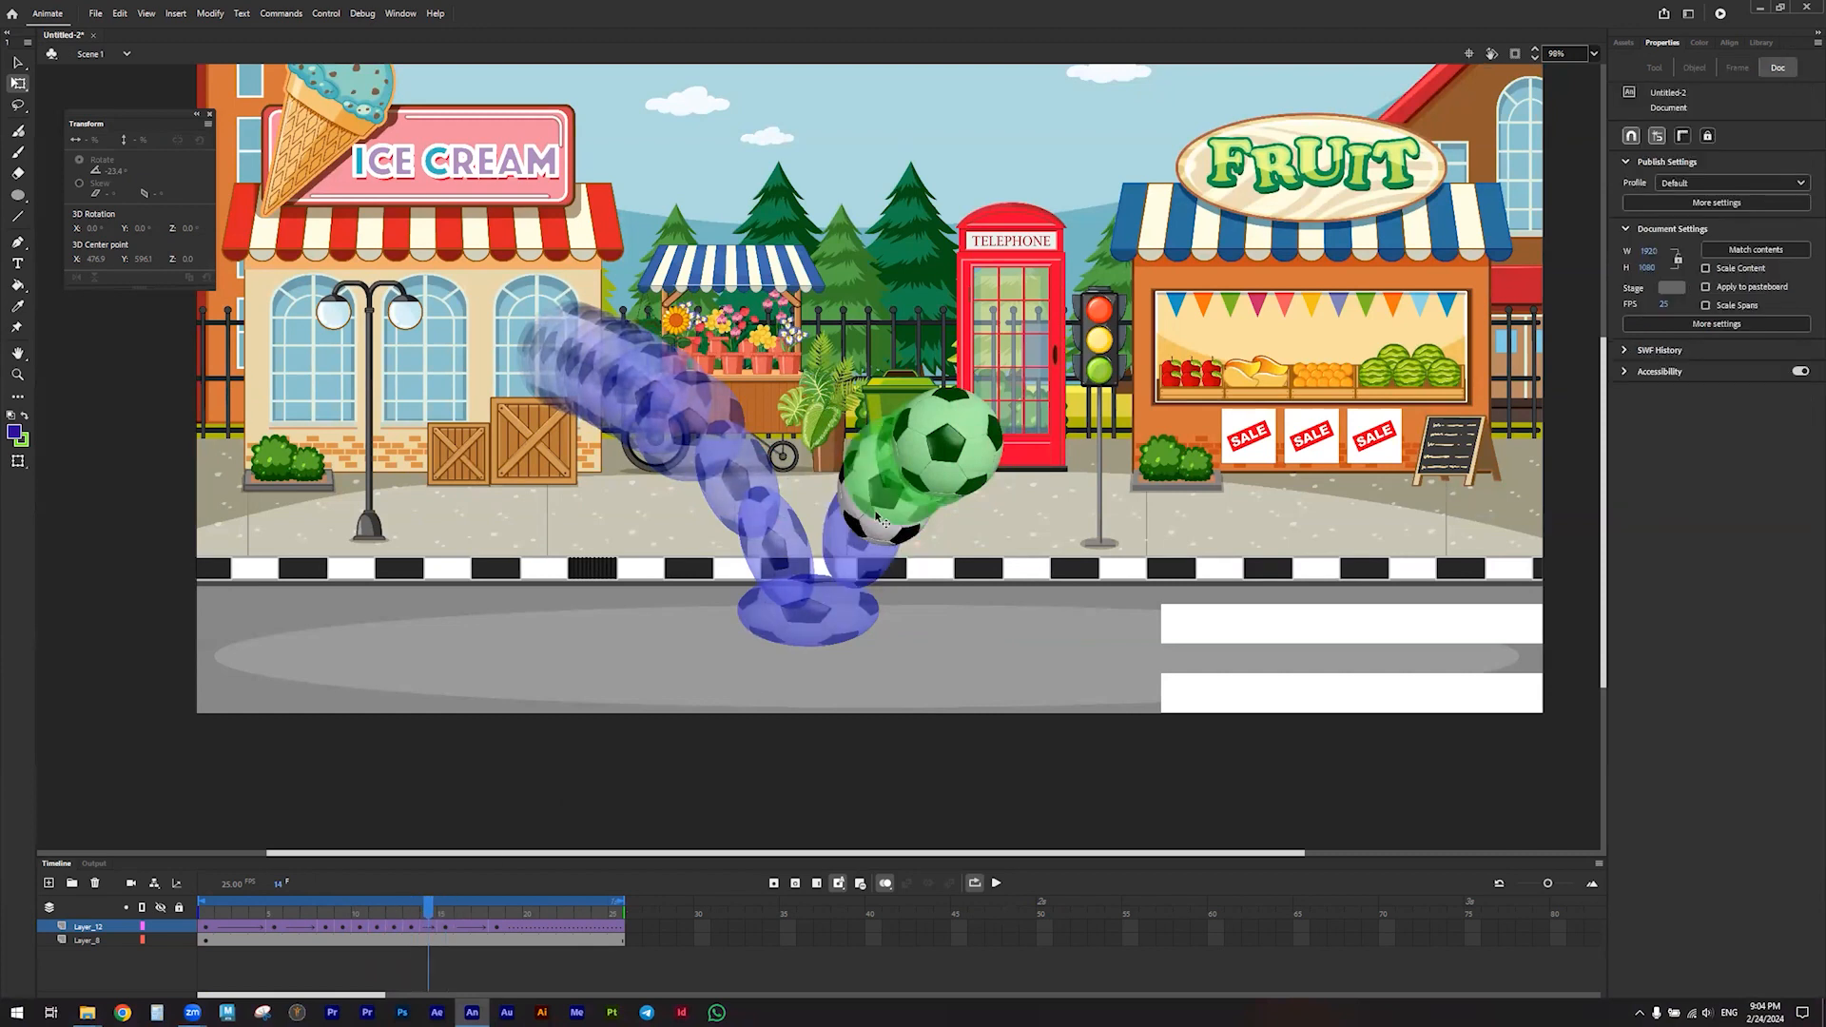
left_click(861, 519)
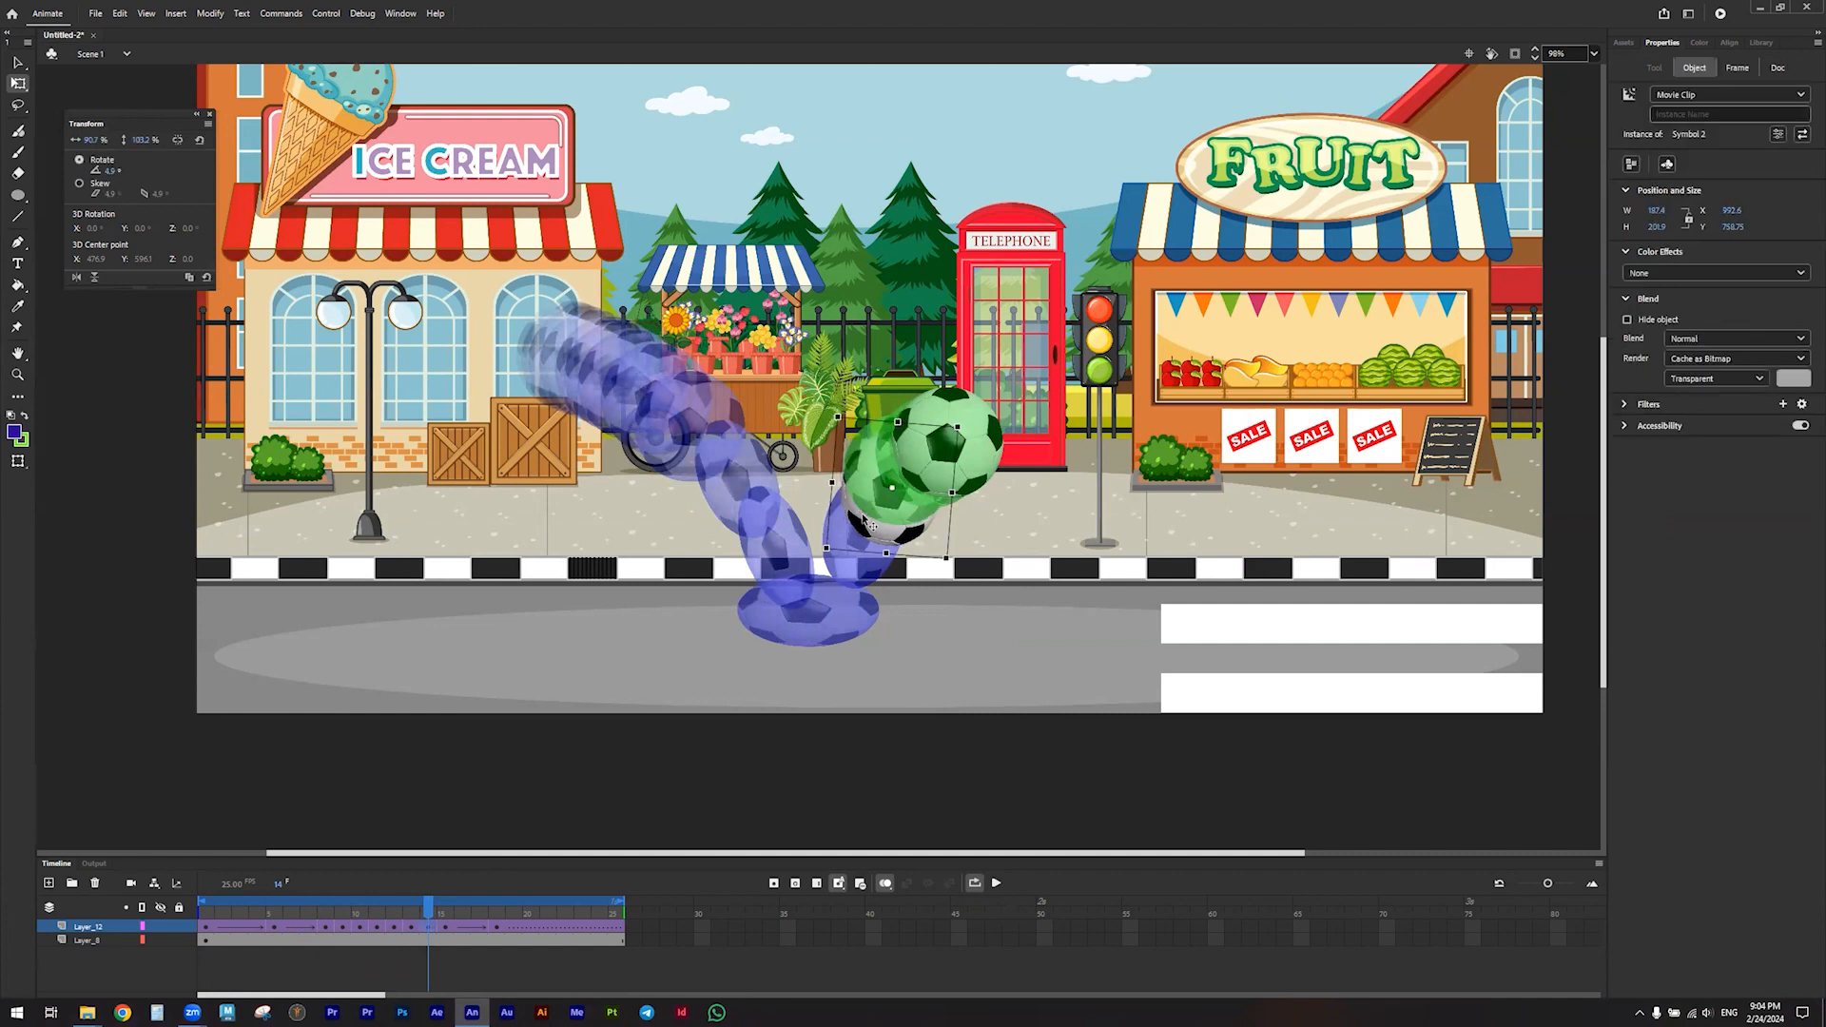
key("Left")
key("Left")
key("Left")
key("Left")
key("Left")
key("Left")
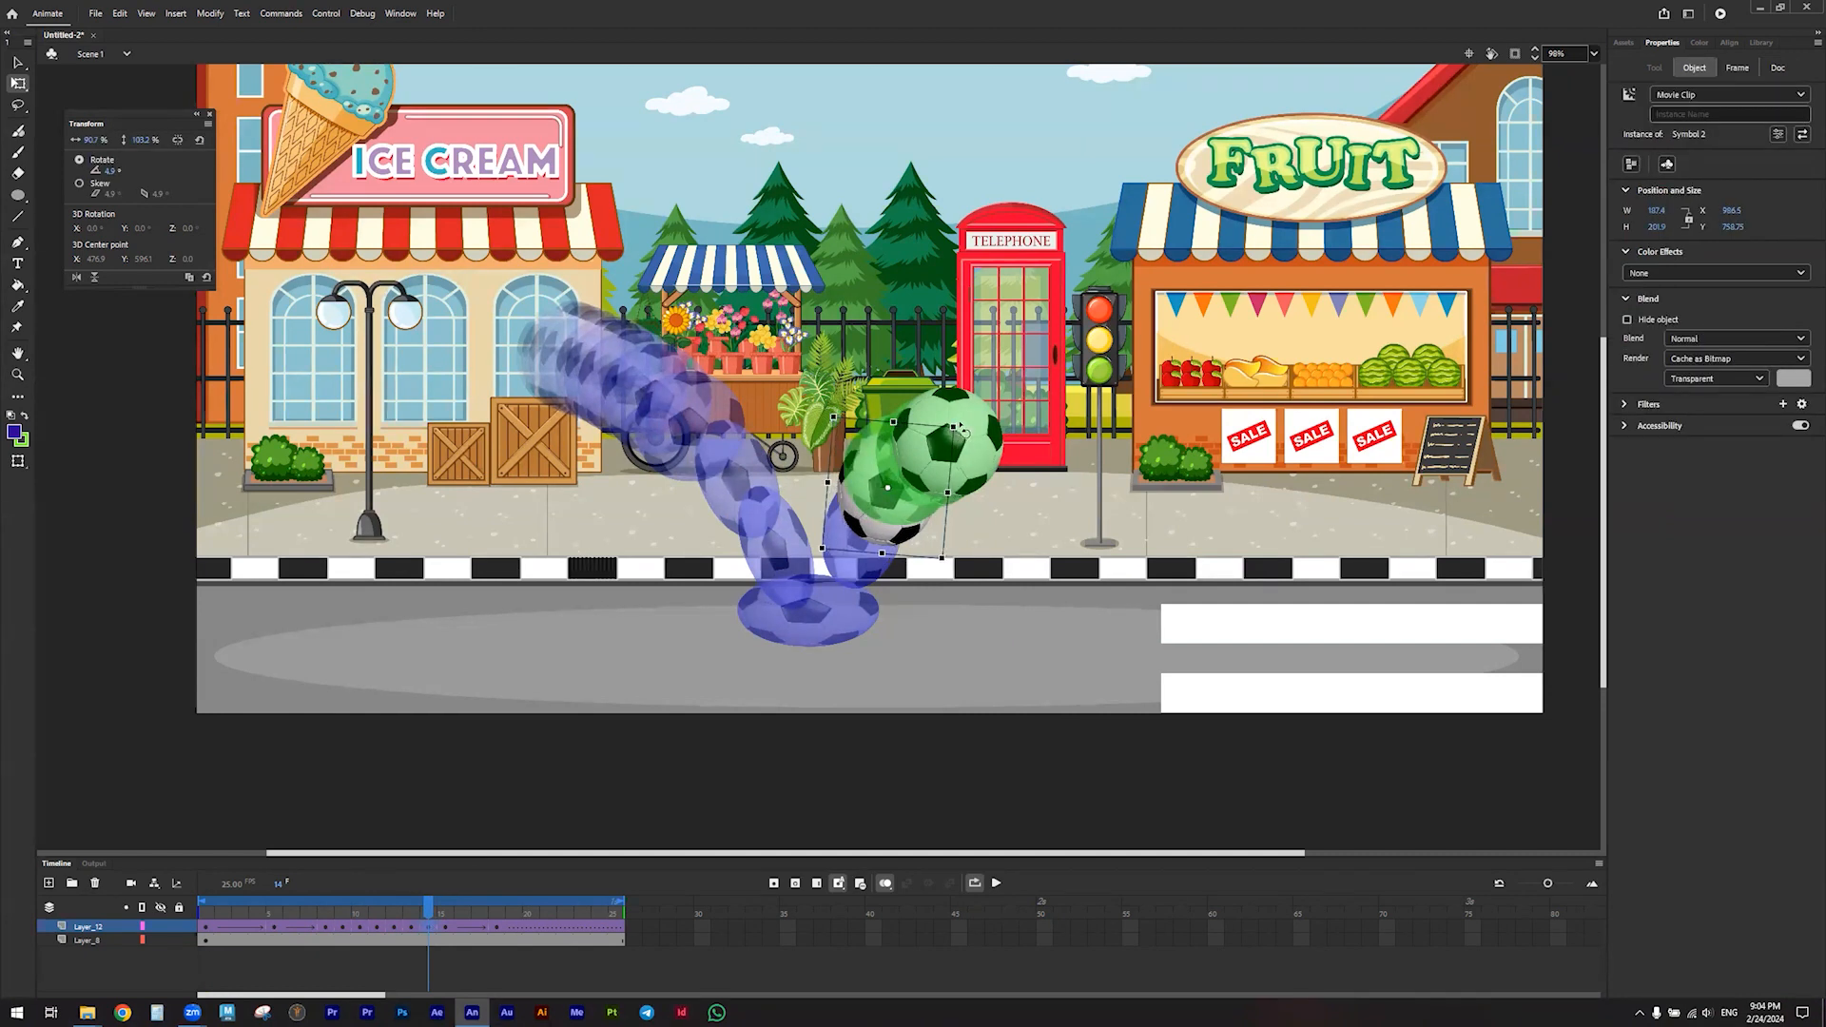
left_click_drag(951, 428, 978, 454)
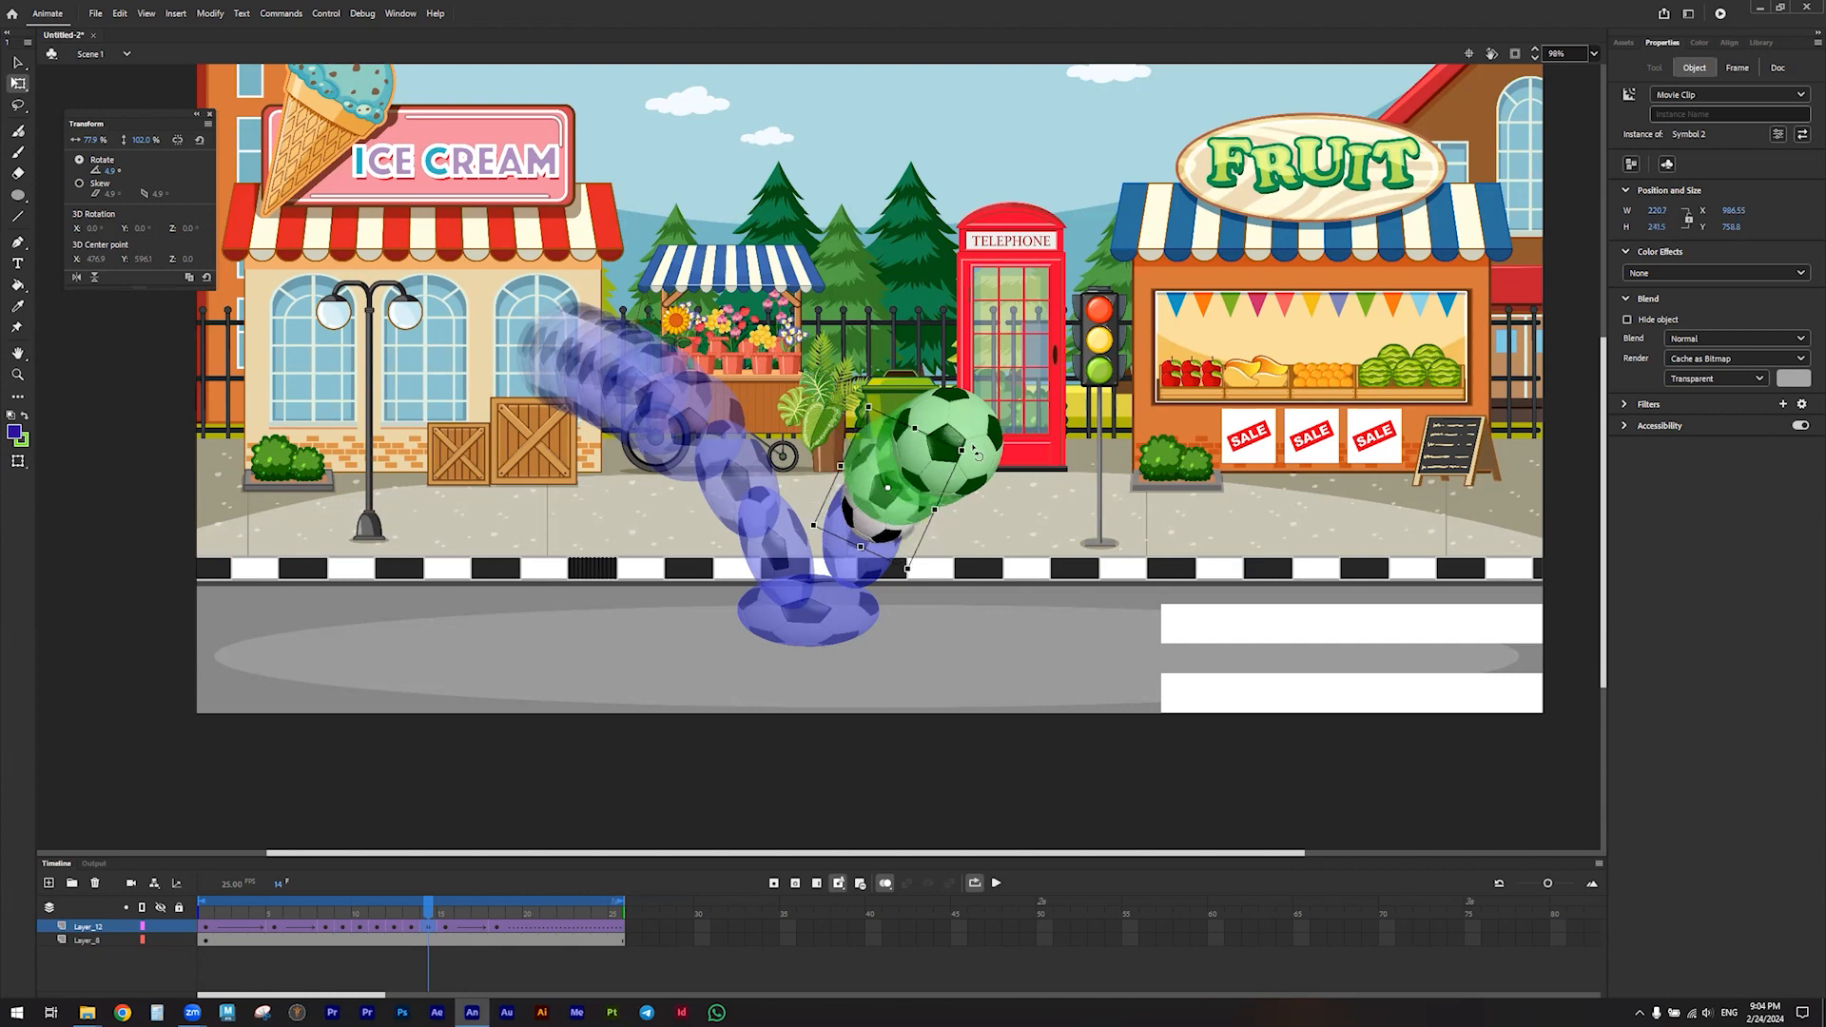
Play the animation from frame 1 to check the squash and stretch, and stop it
left_click(210, 912)
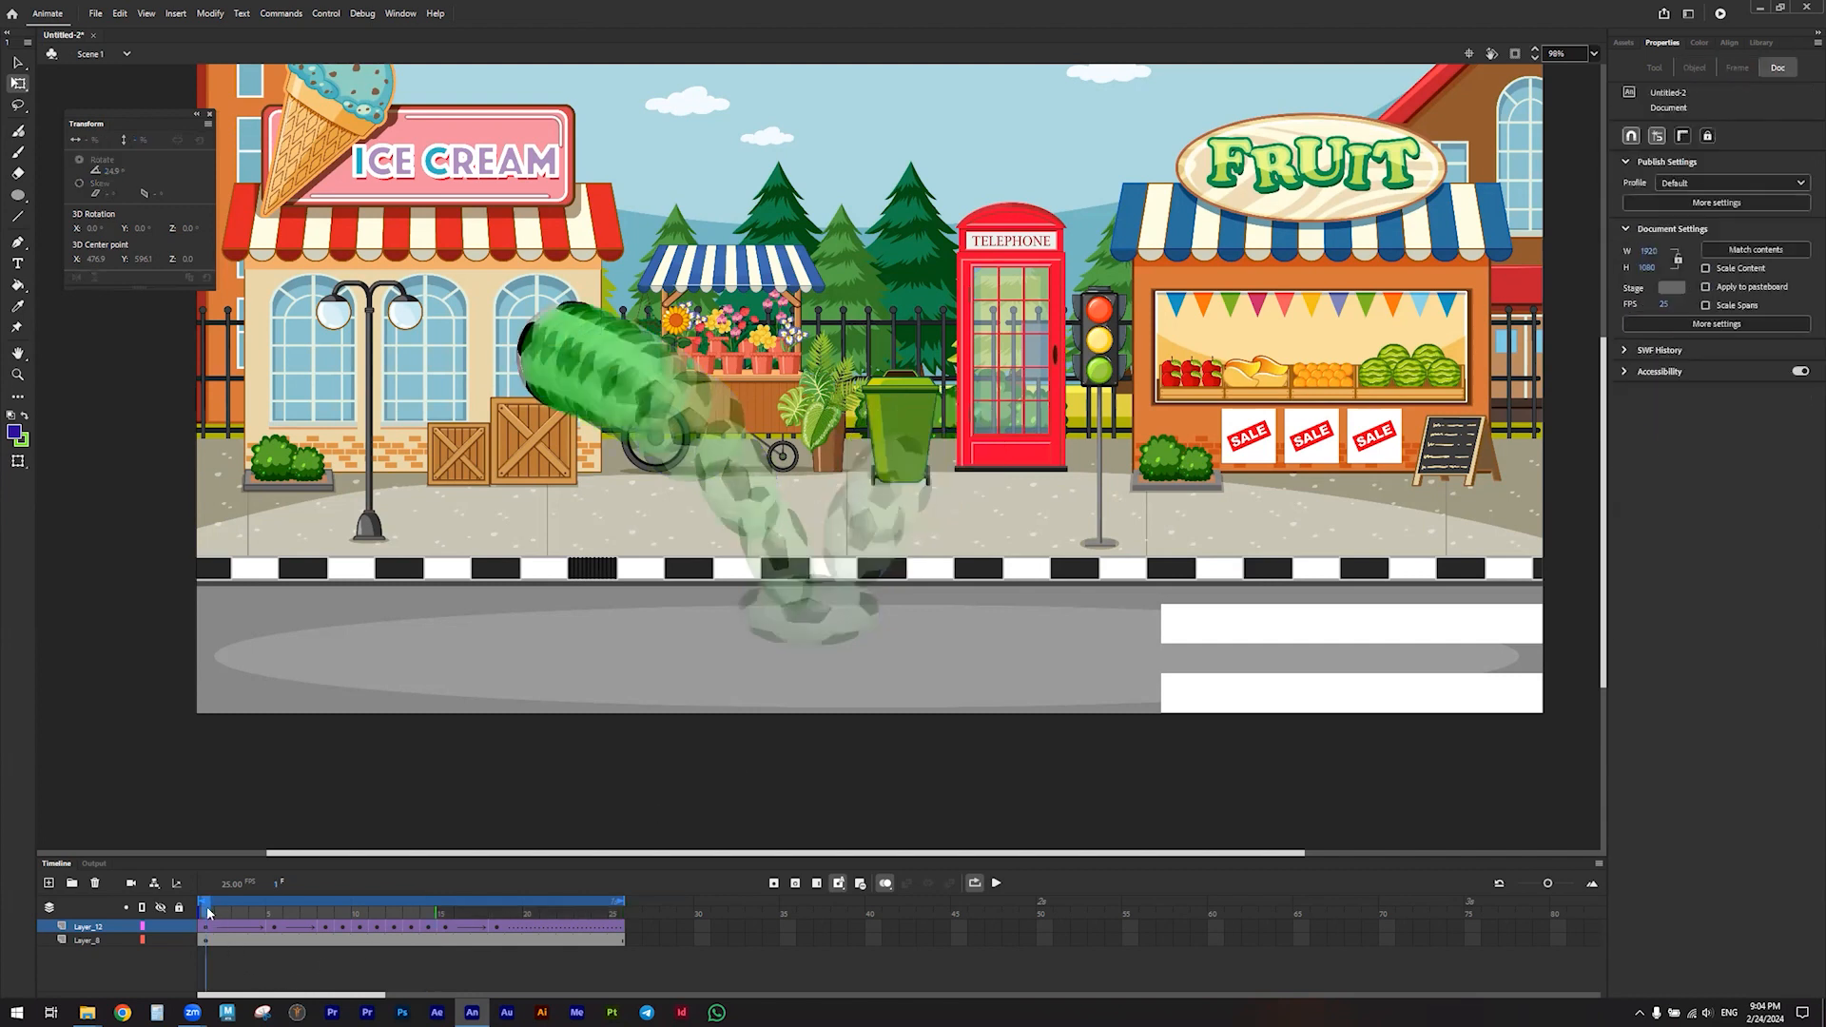
left_click(995, 882)
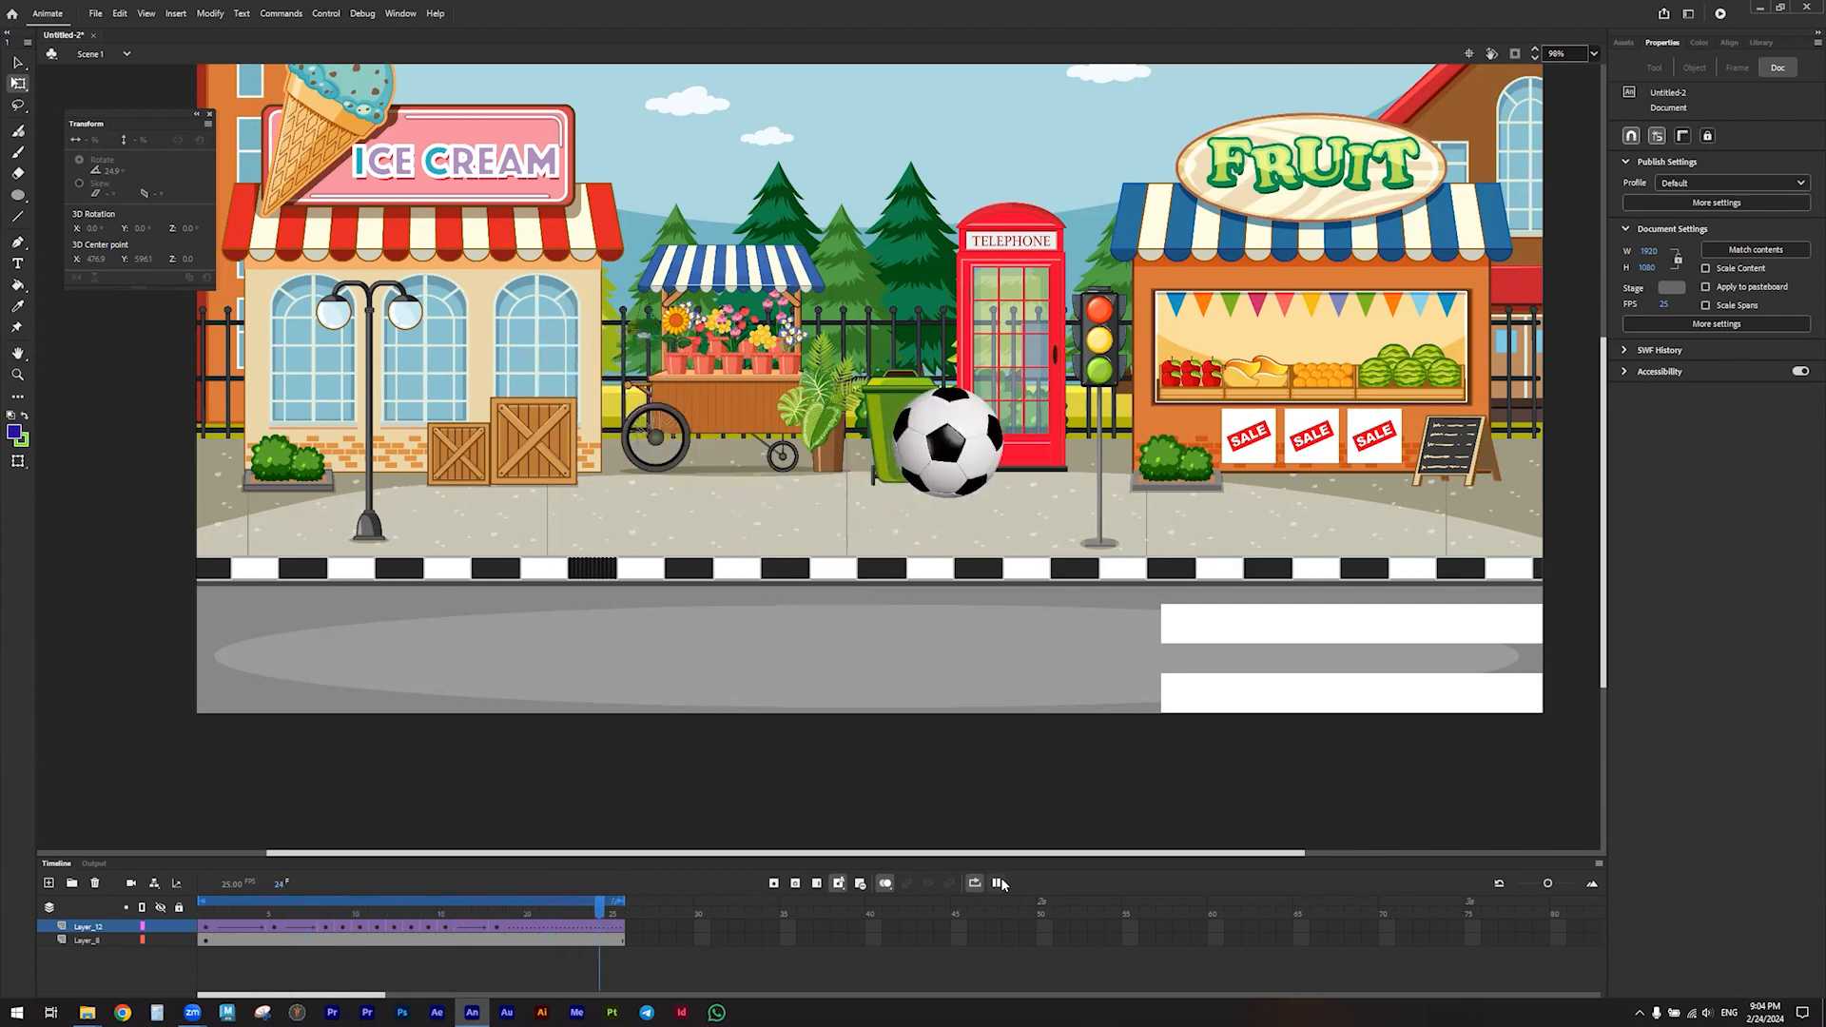
left_click(996, 882)
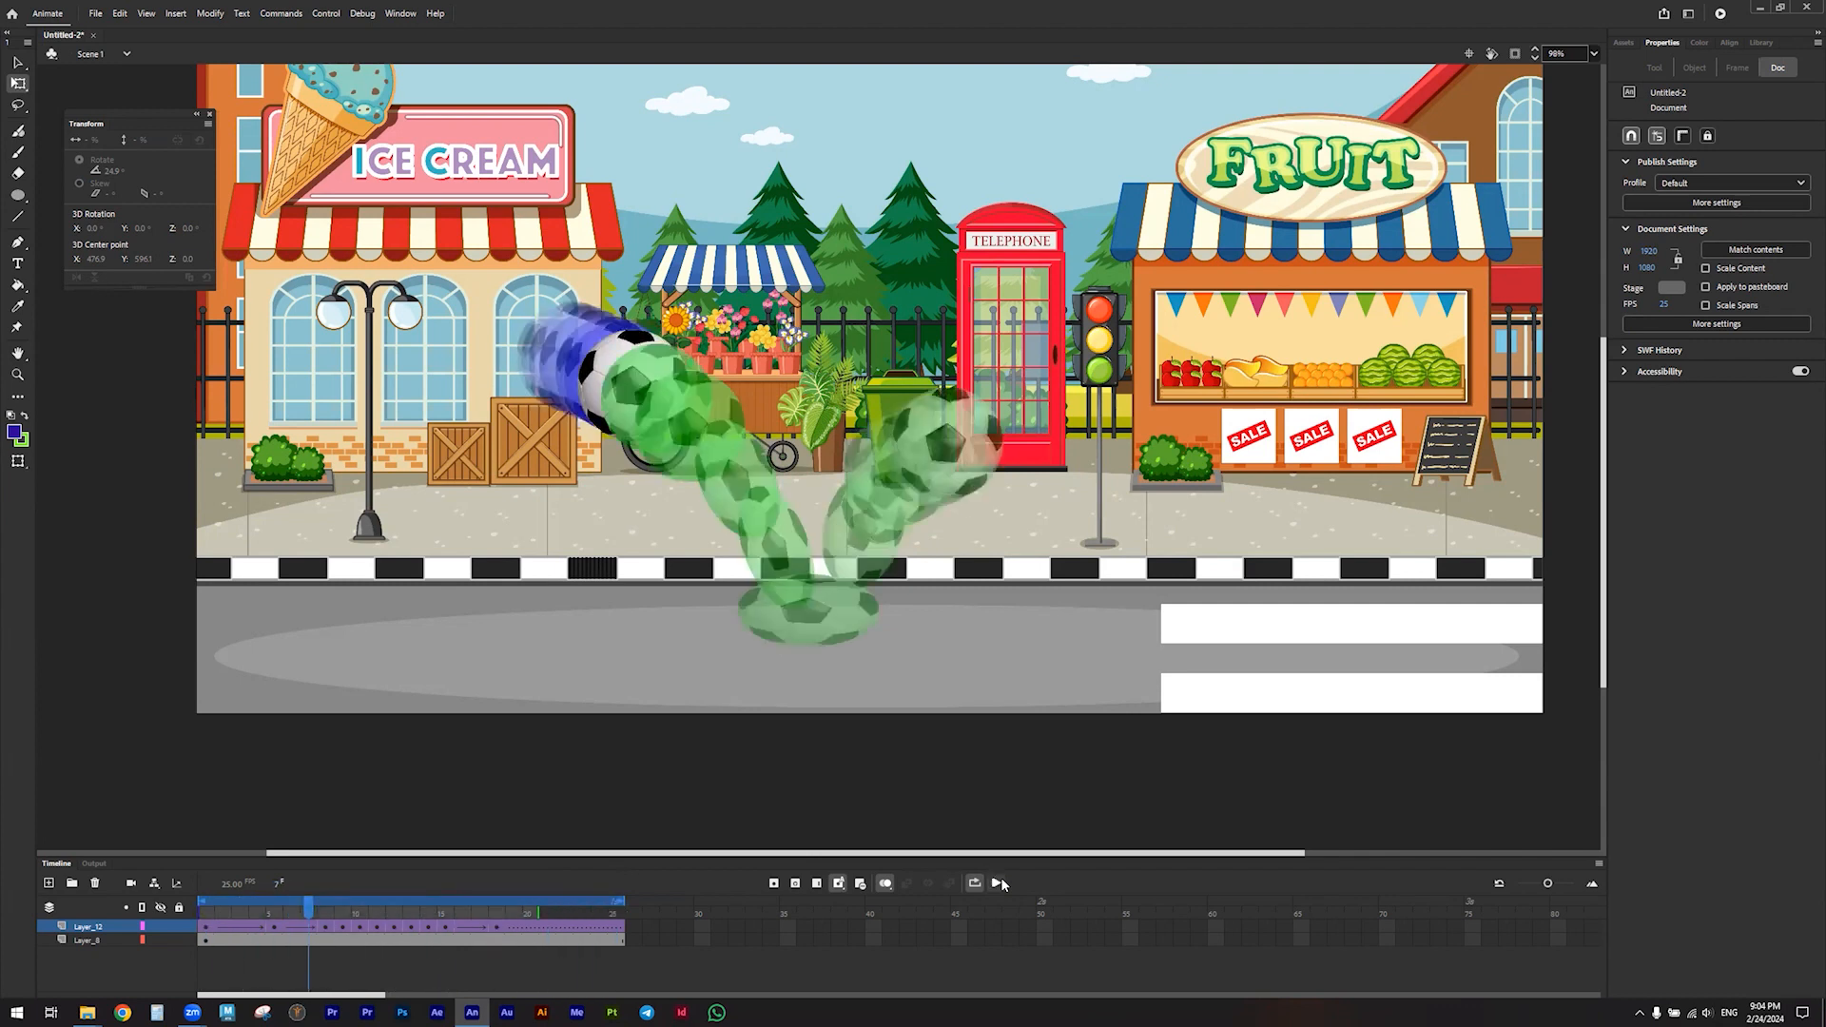
Turn off onion skinning and set the ball's rotation to 40° at frame 5
left_click(208, 914)
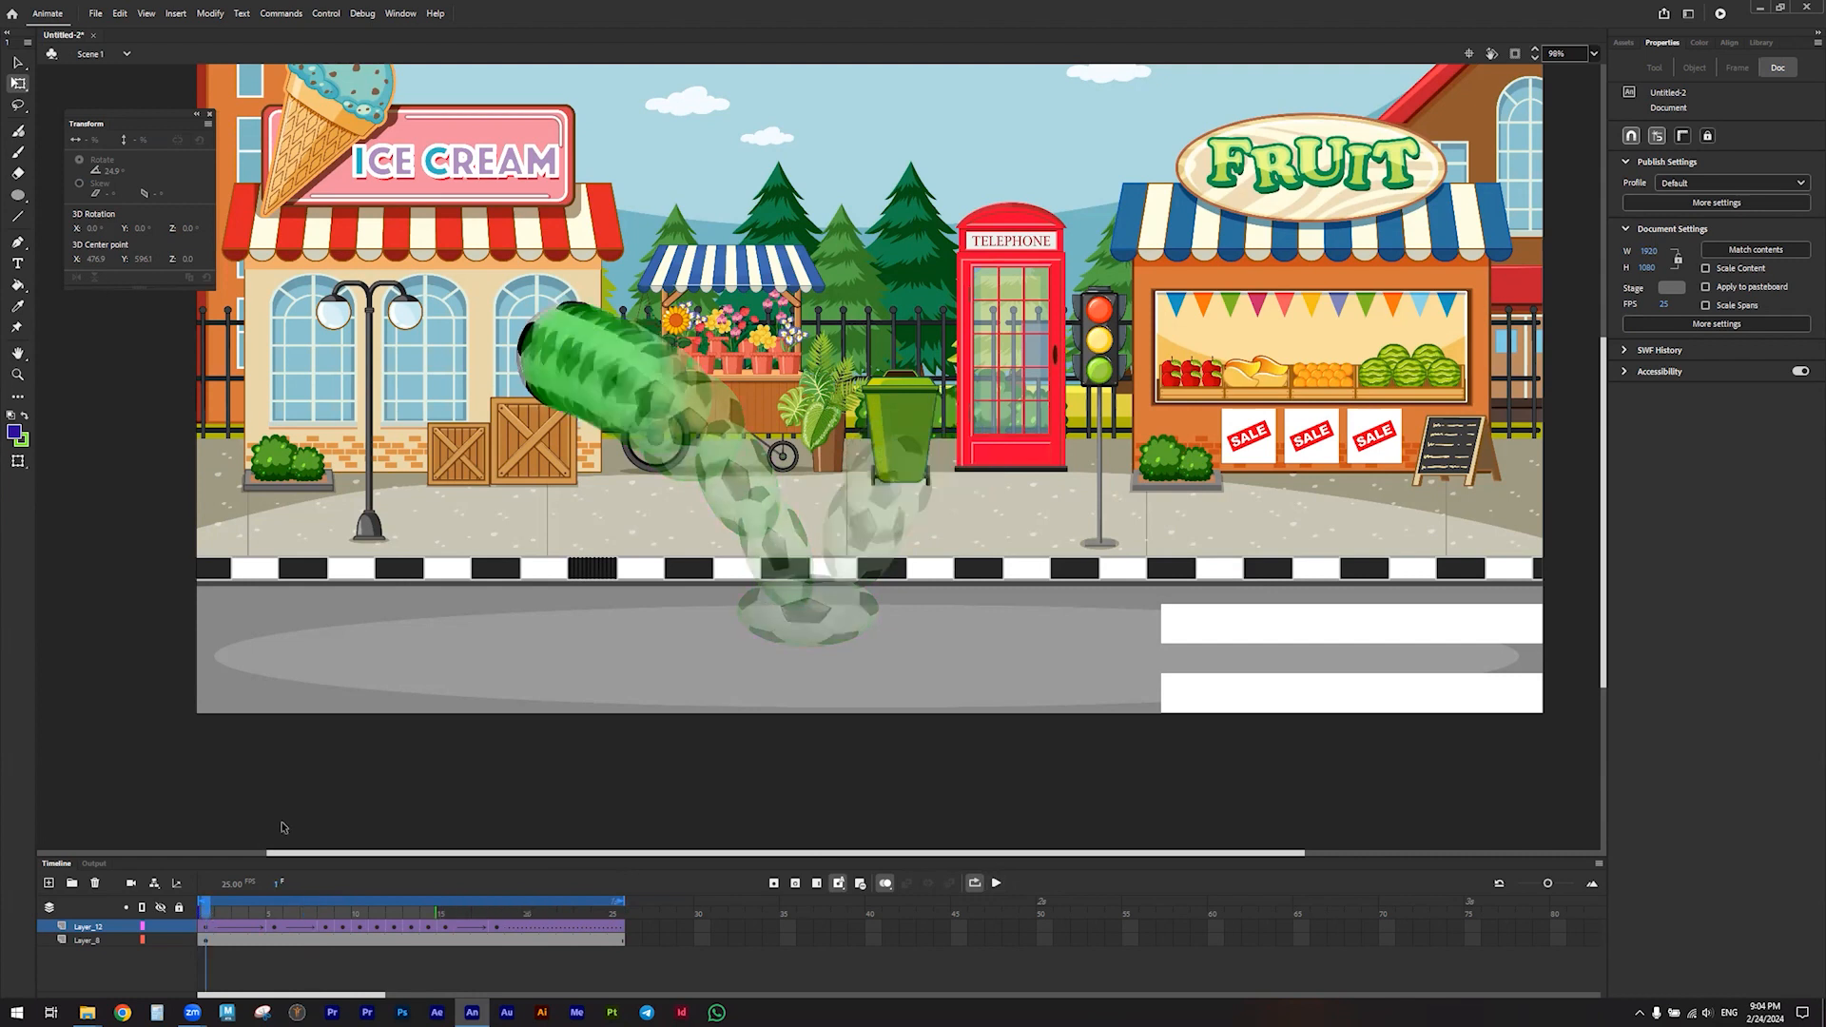
left_click(889, 885)
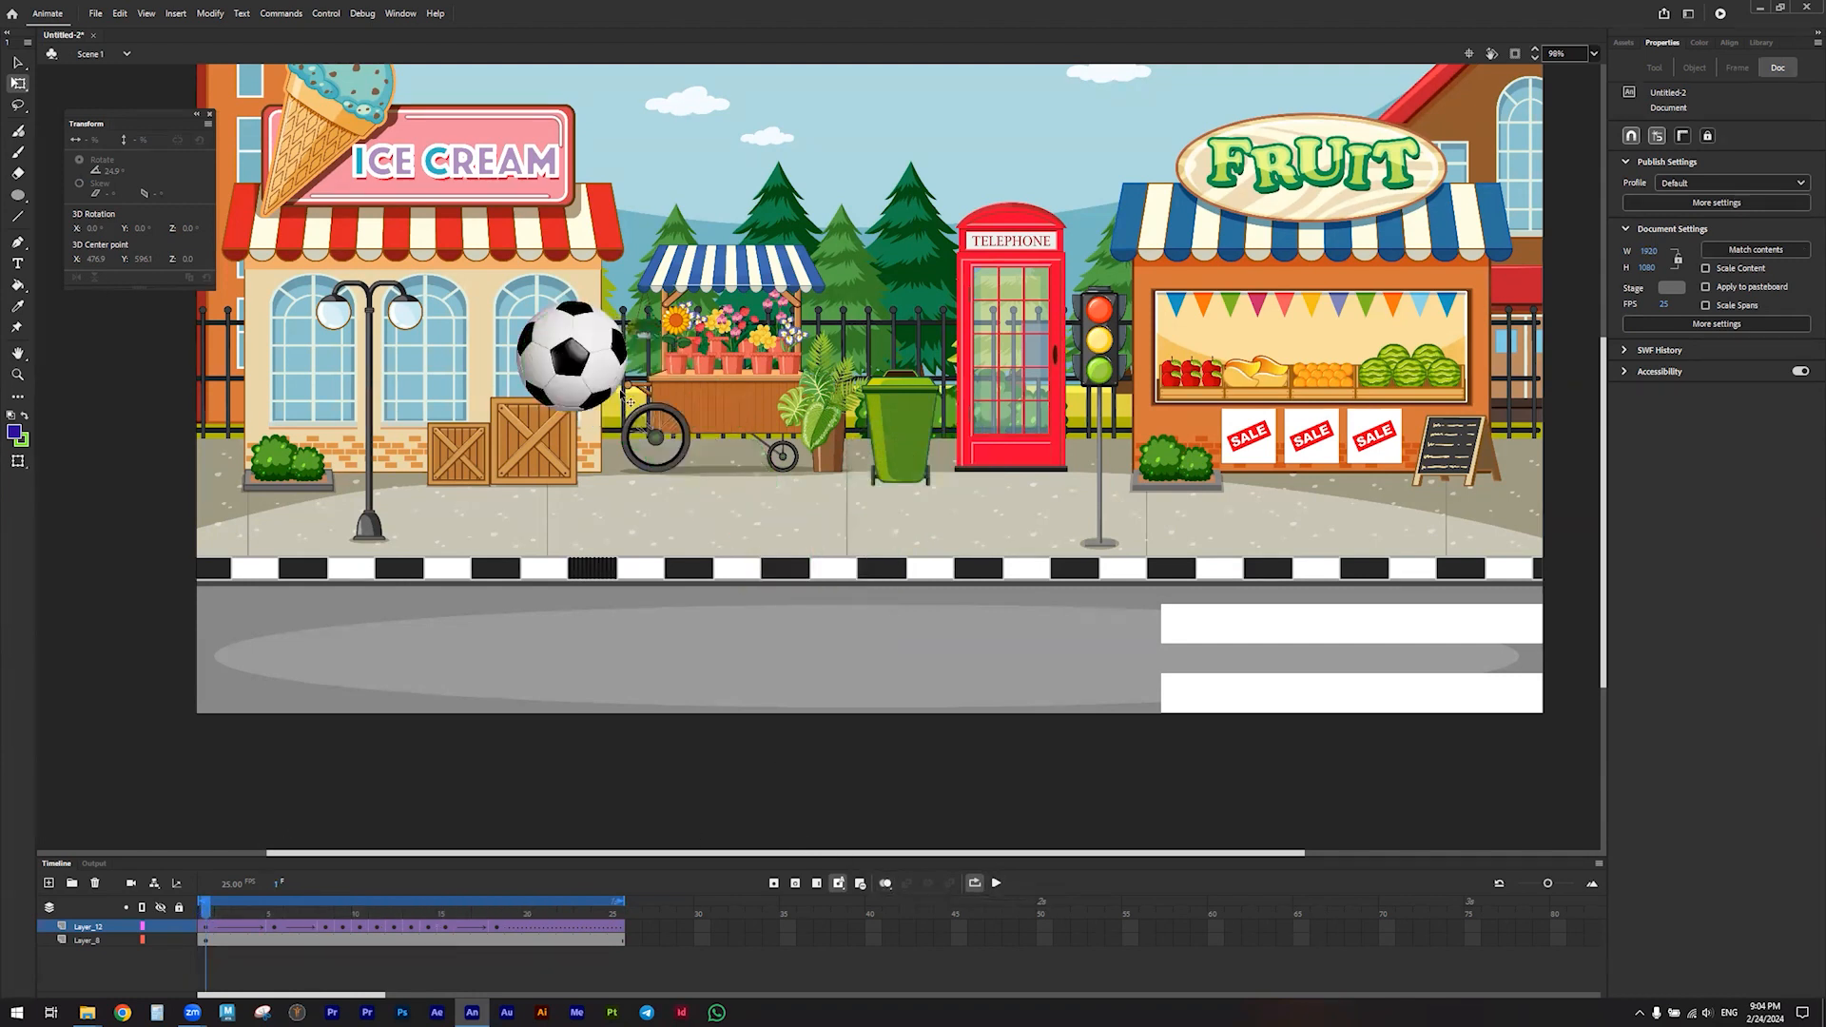
left_click(269, 927)
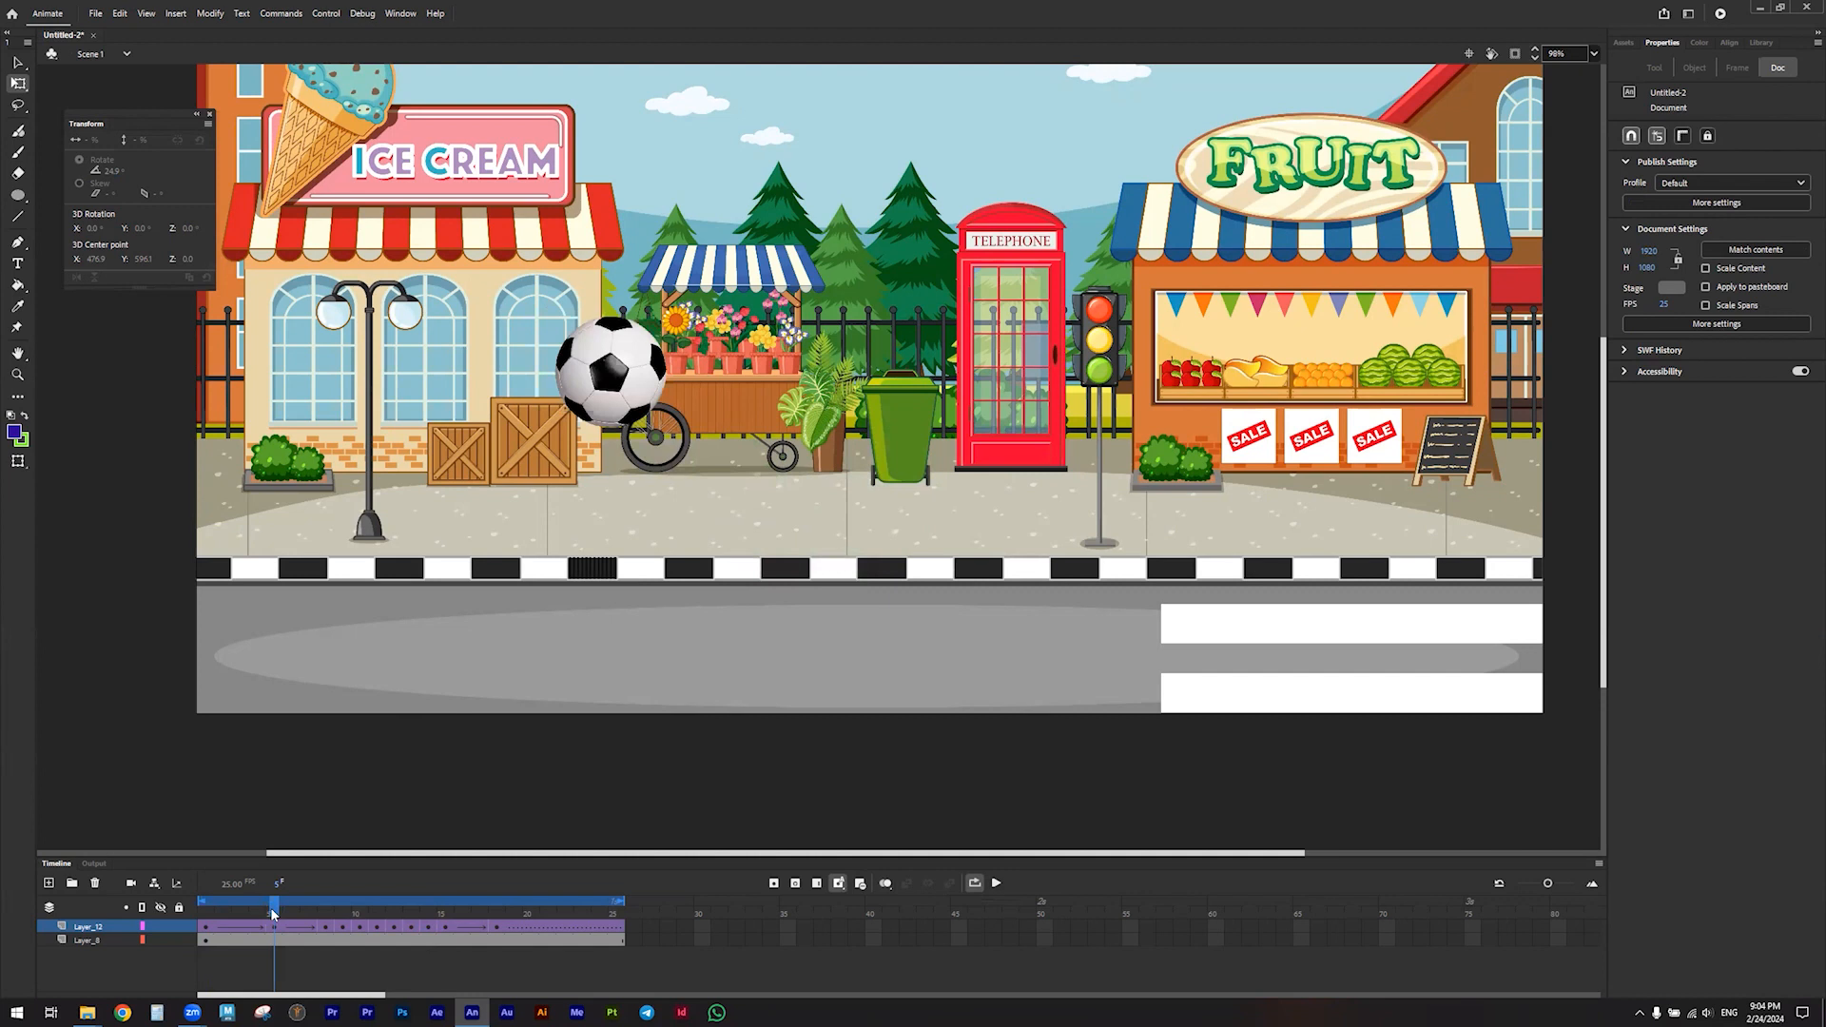
left_click(618, 357)
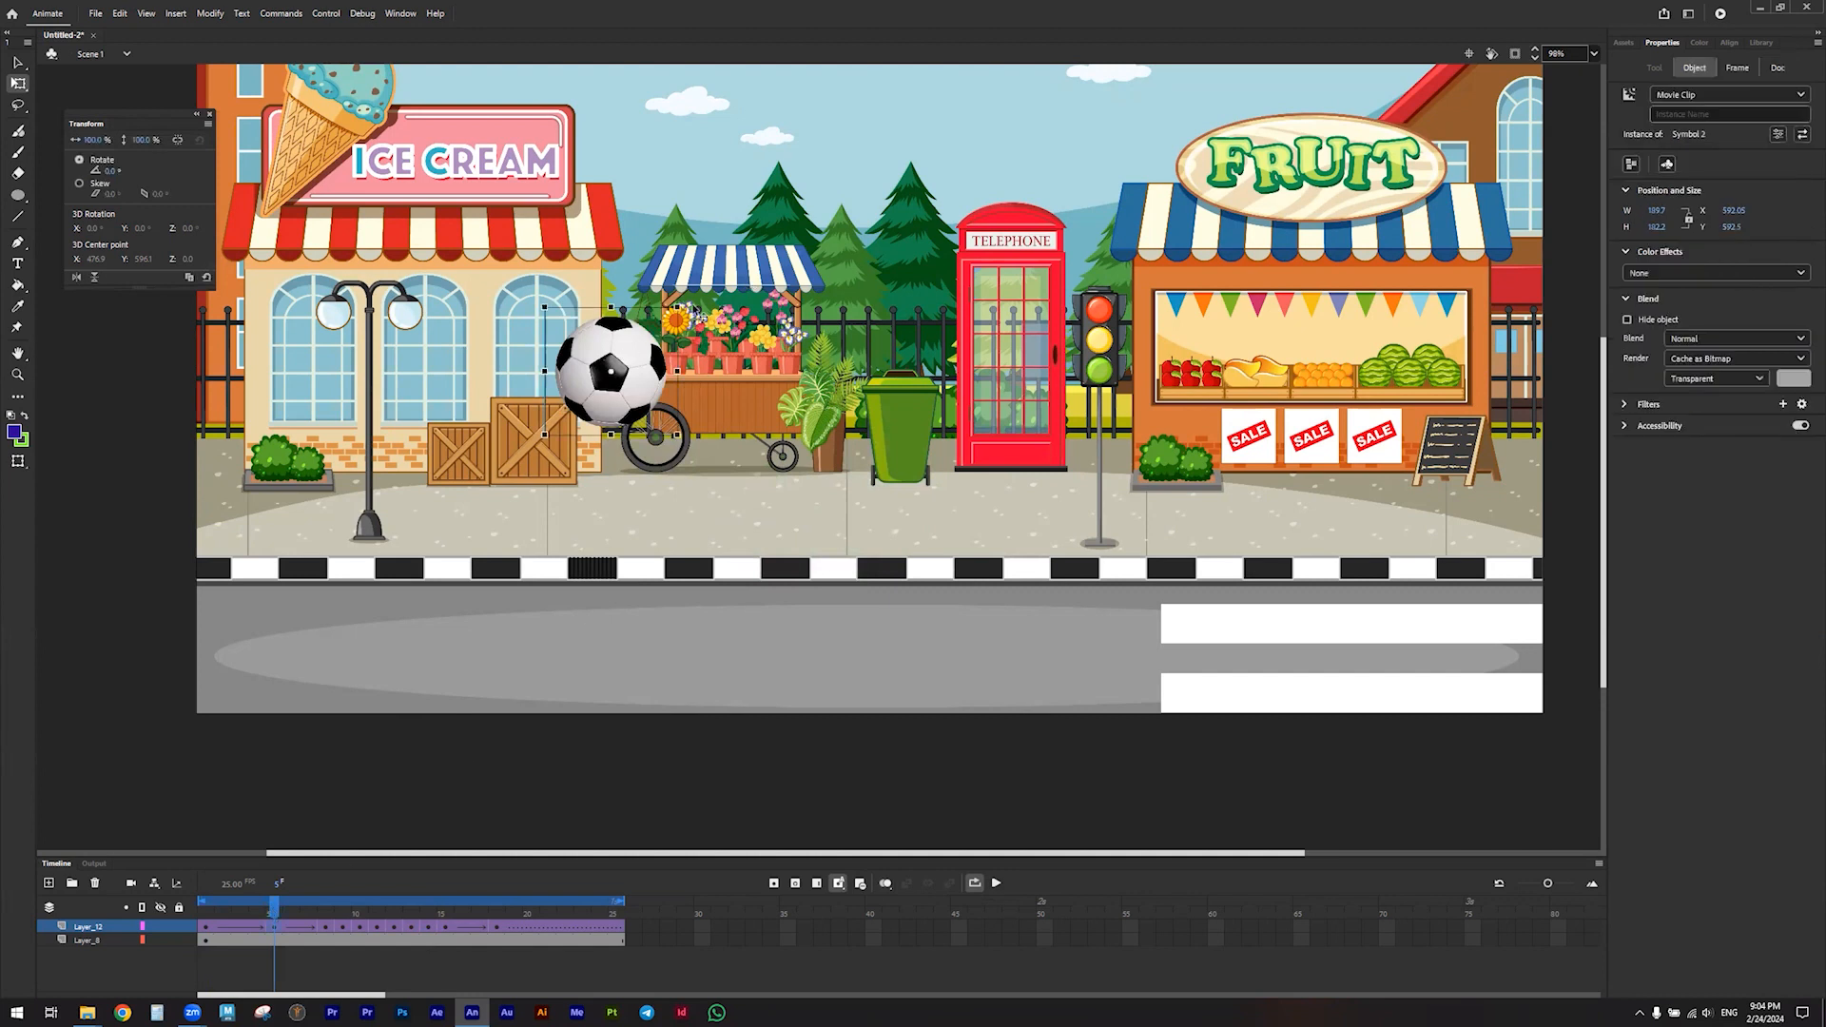
left_click_drag(680, 304, 719, 366)
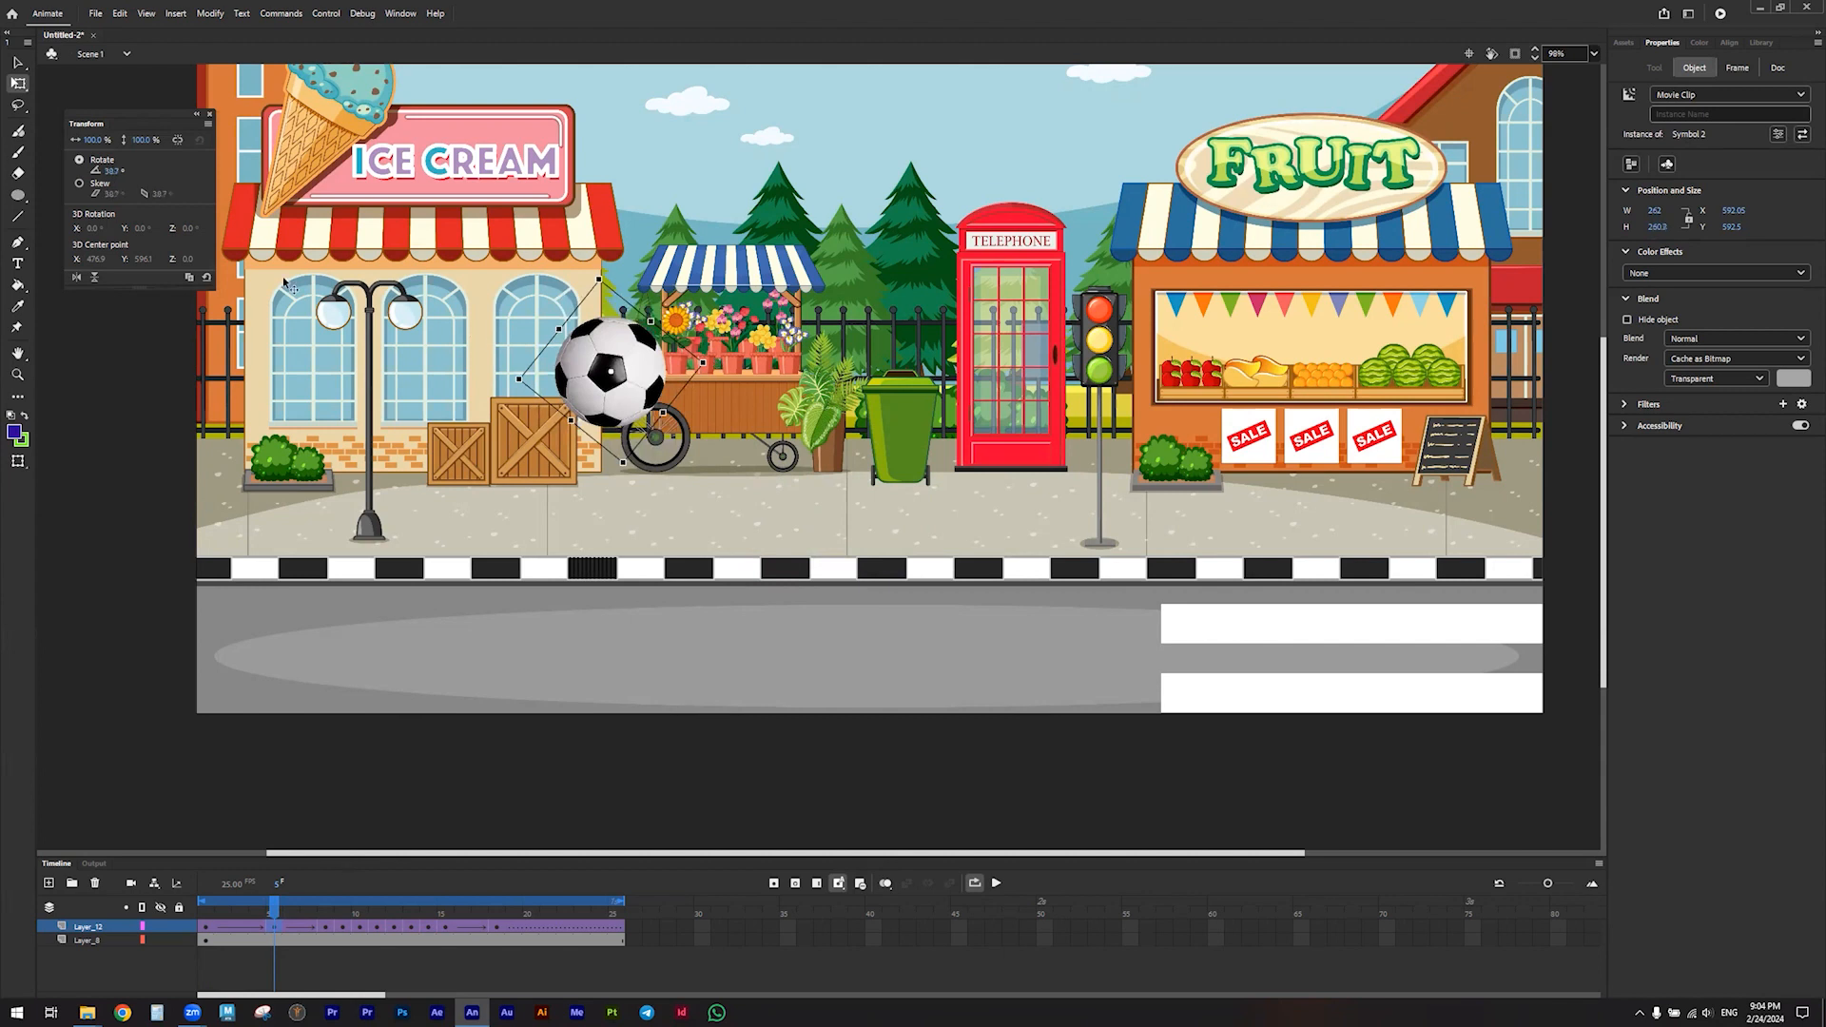
left_click(112, 170)
type("40")
key("Return")
At frame 8, set the ball's rotation to 60°
left_click_drag(276, 911, 342, 911)
left_click(323, 911)
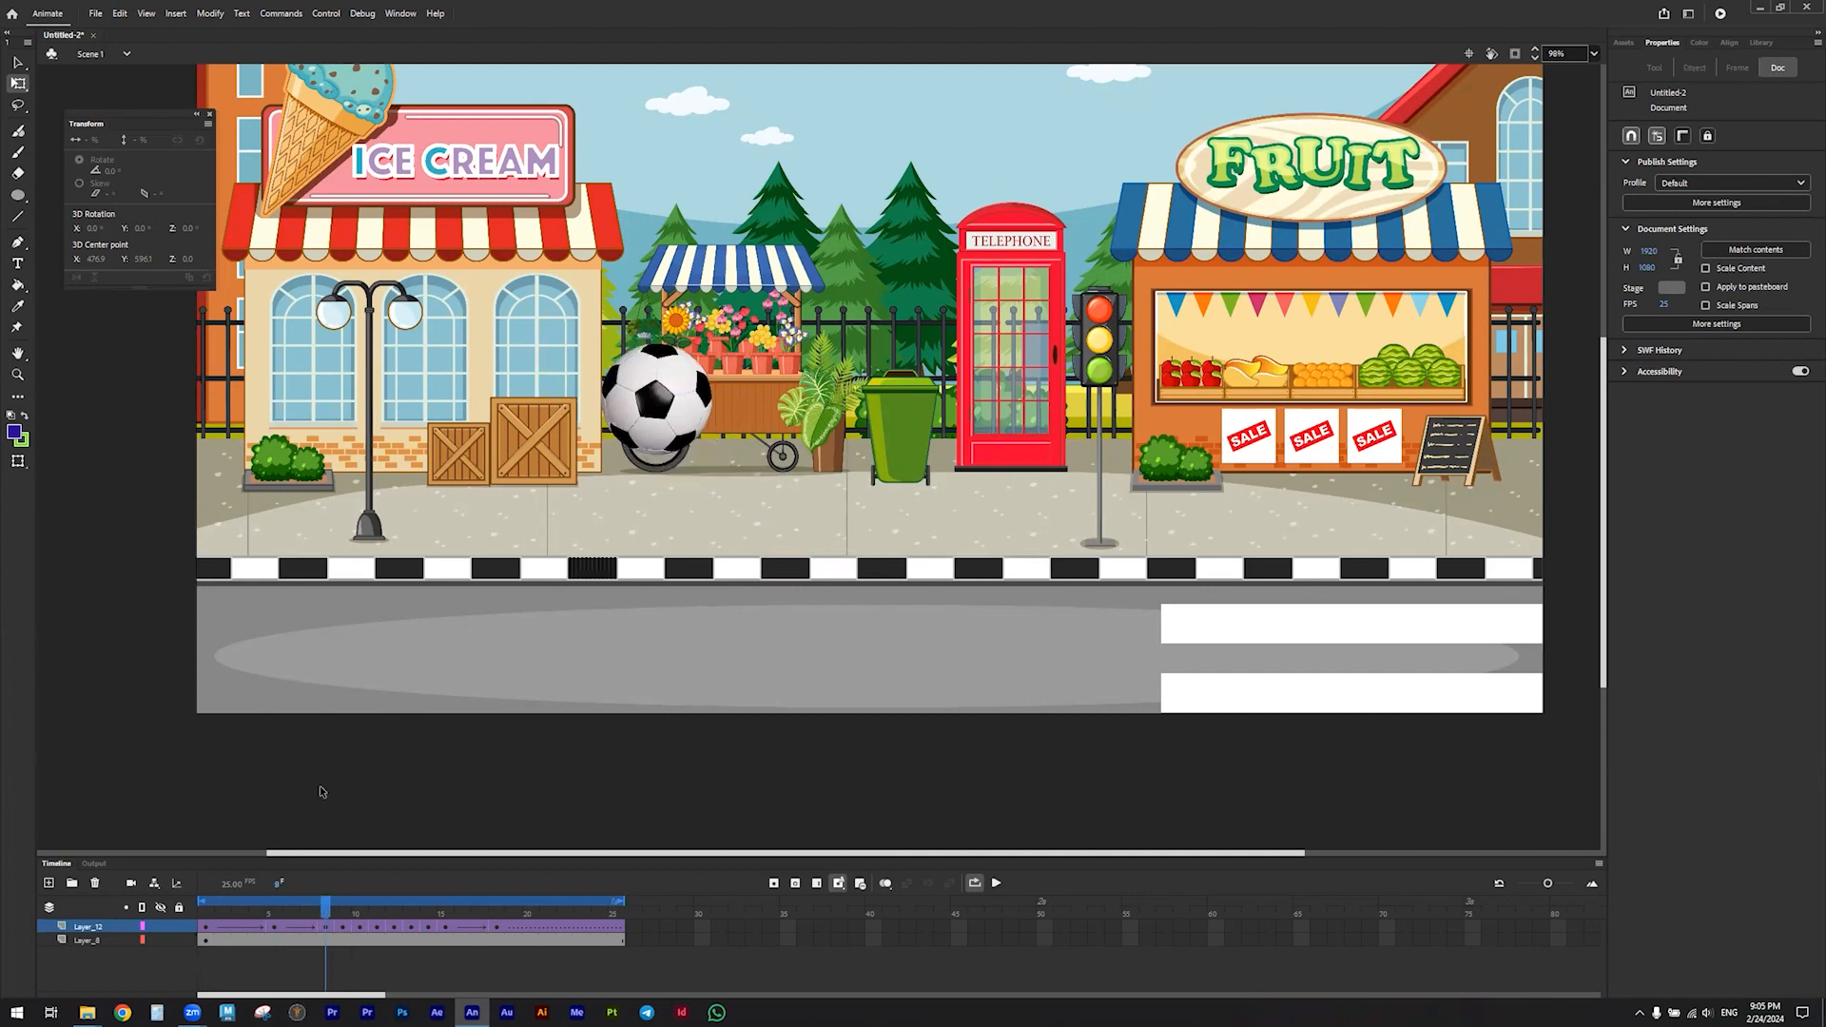
left_click(670, 379)
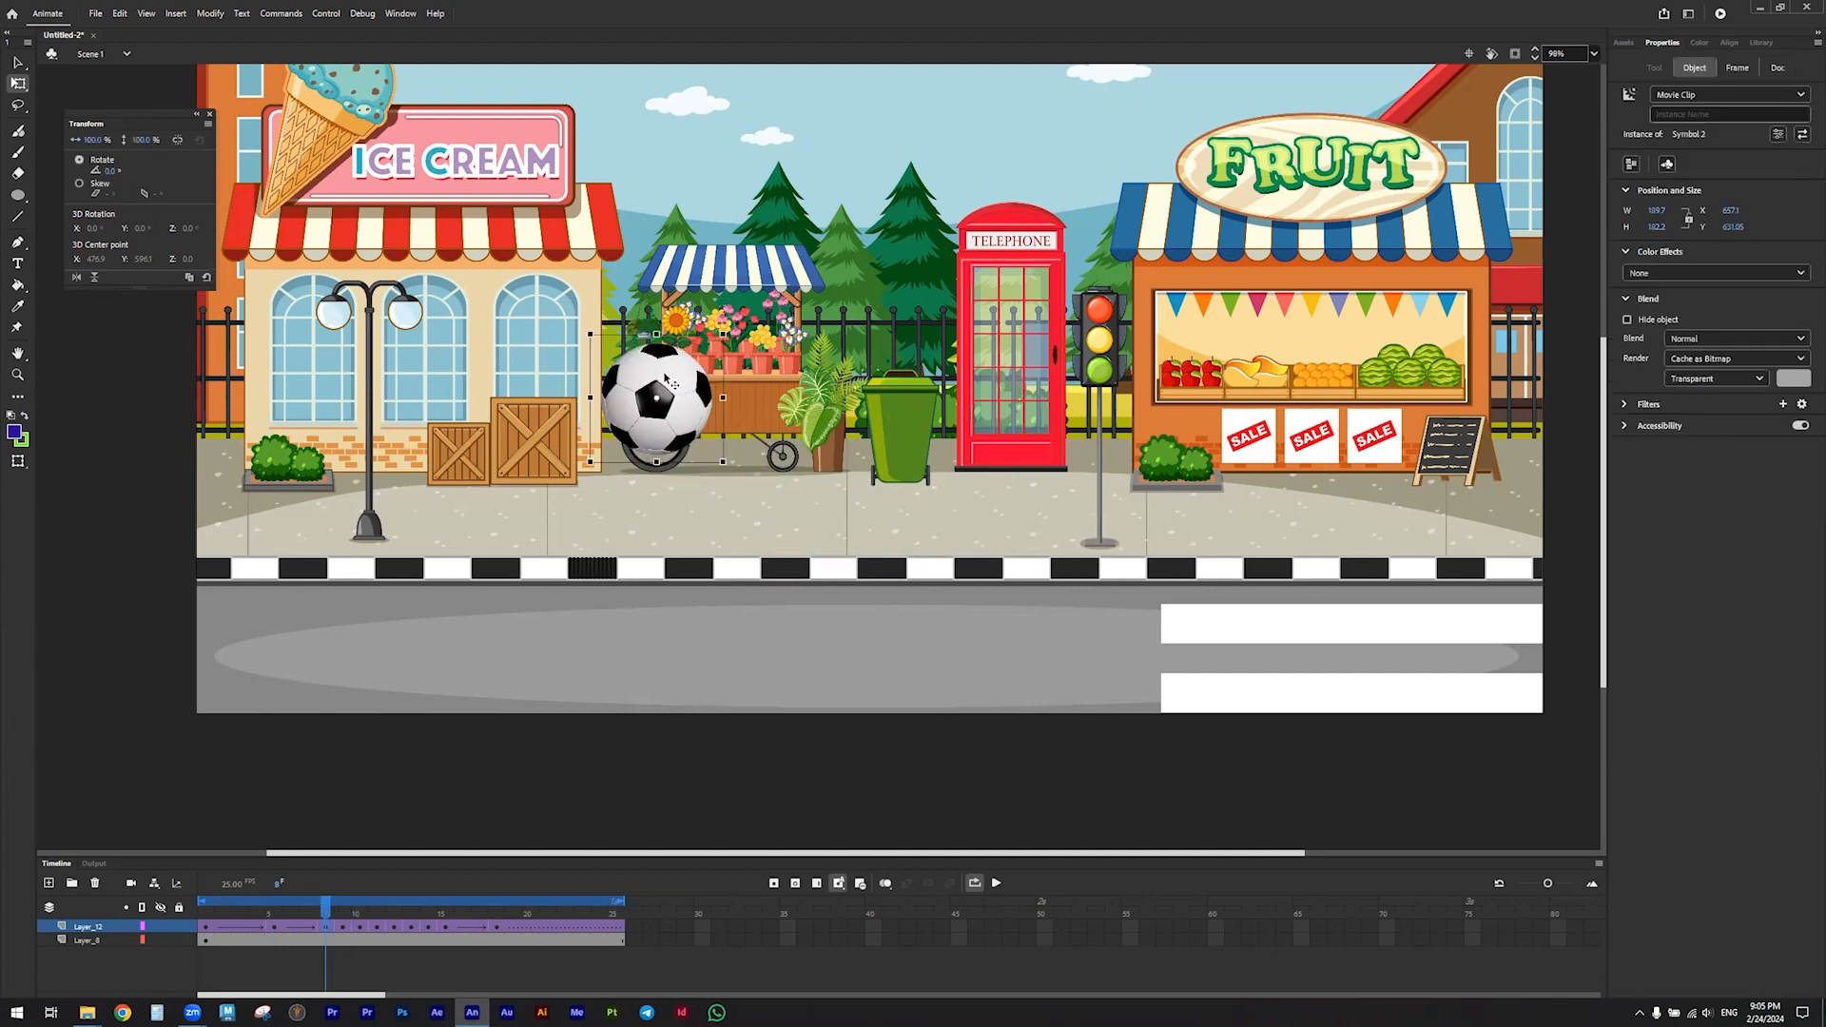
left_click(112, 171)
key("Return")
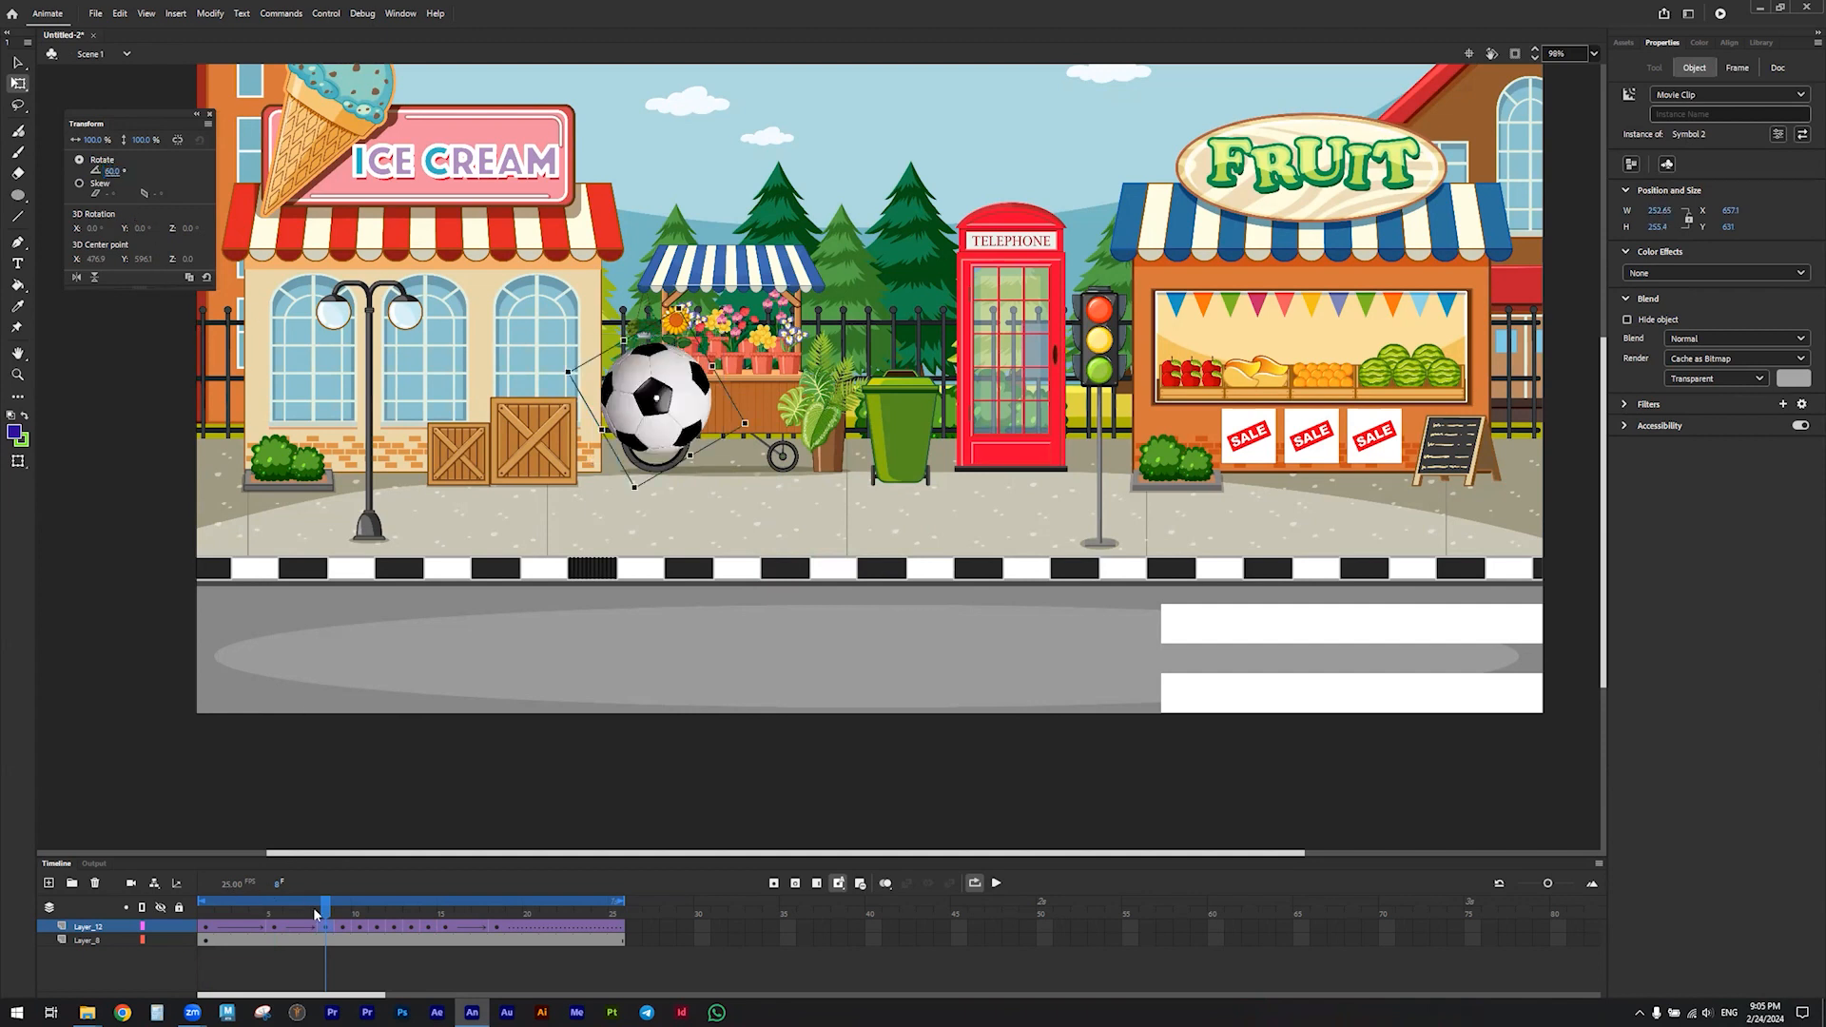
At frame 18, set the ball's rotation to 50°
left_click_drag(330, 913, 496, 918)
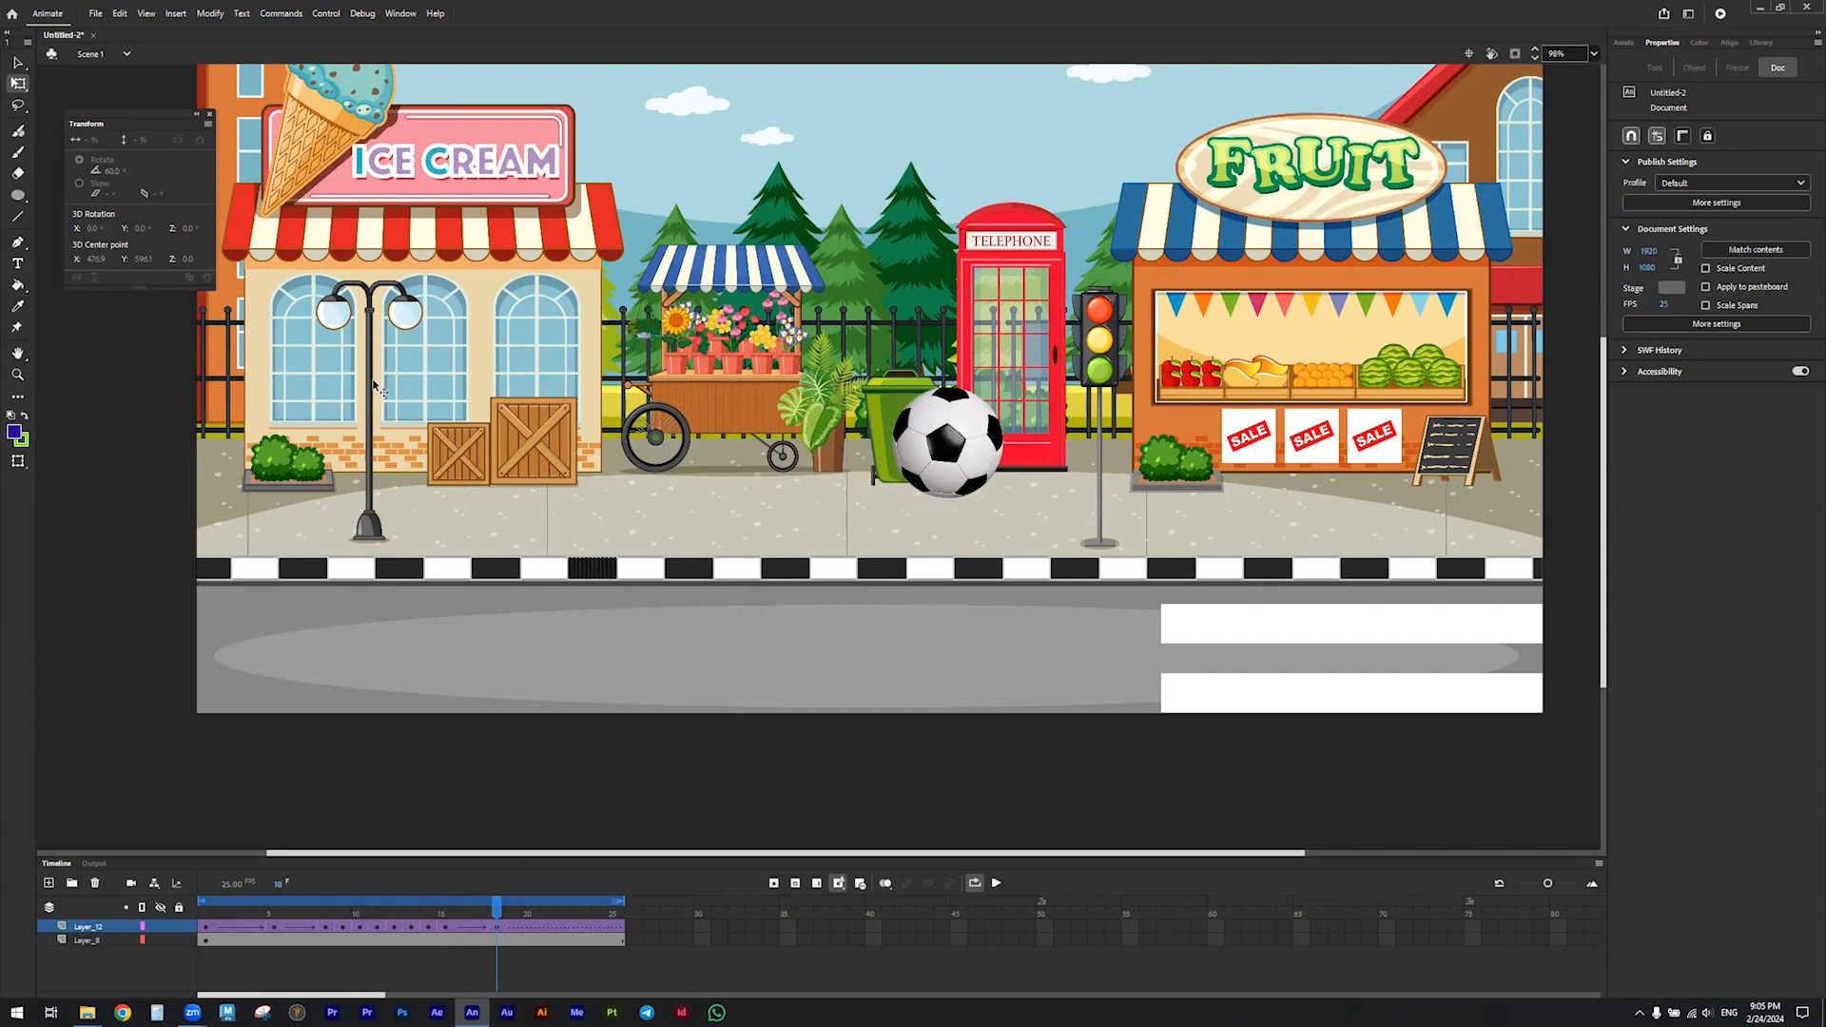
left_click(965, 431)
left_click(113, 168)
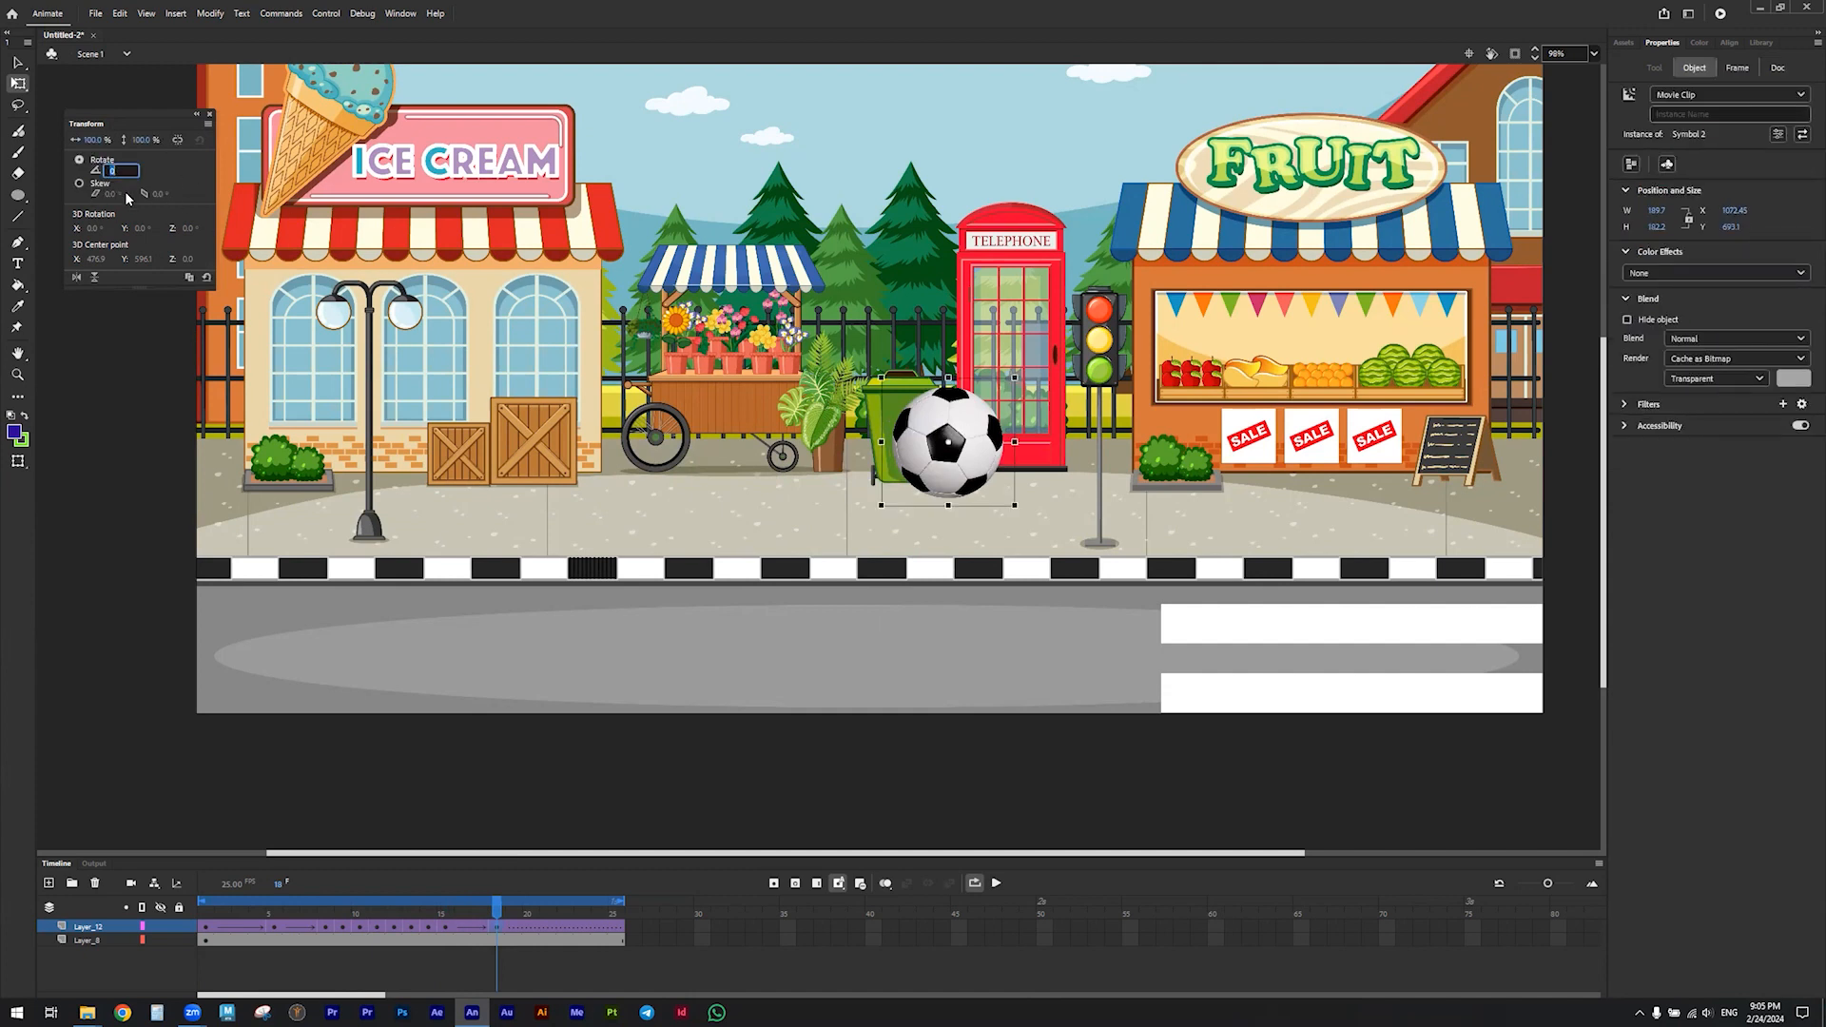
type("50")
key("Return")
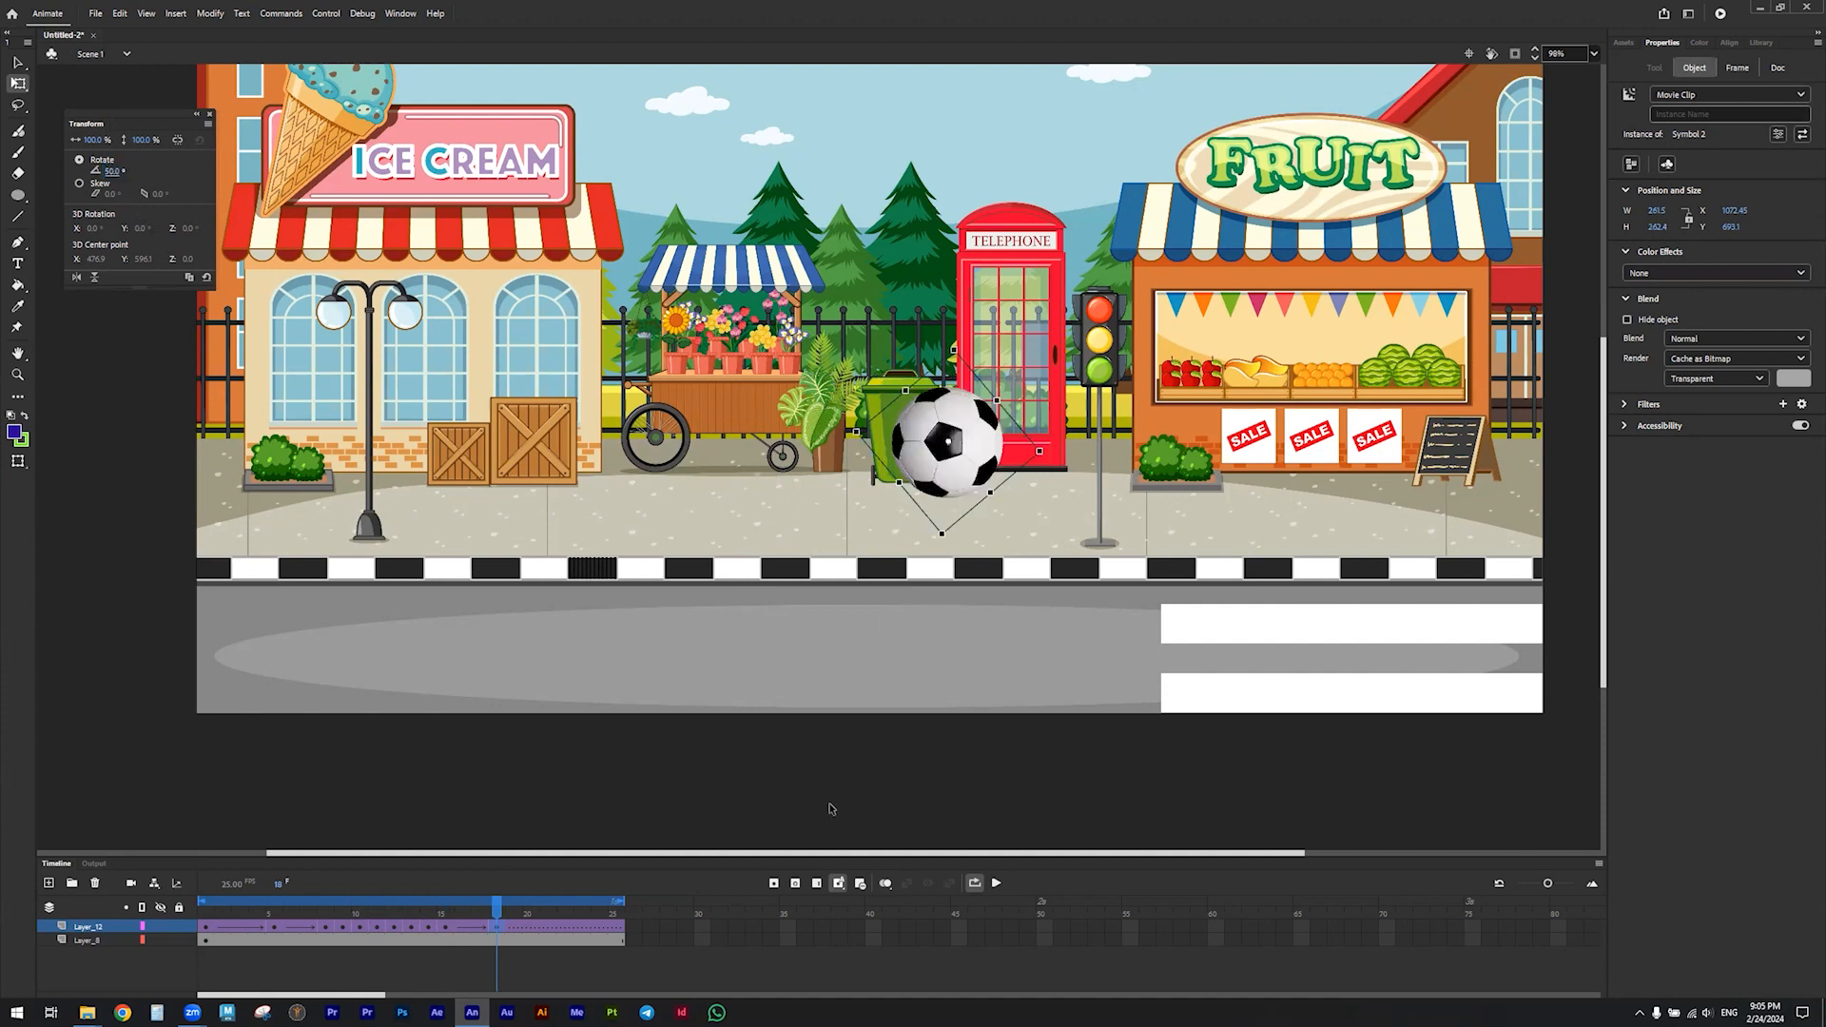
Play back the spinning ball animation with the whole stage fitted in the window, and stop it
left_click(996, 885)
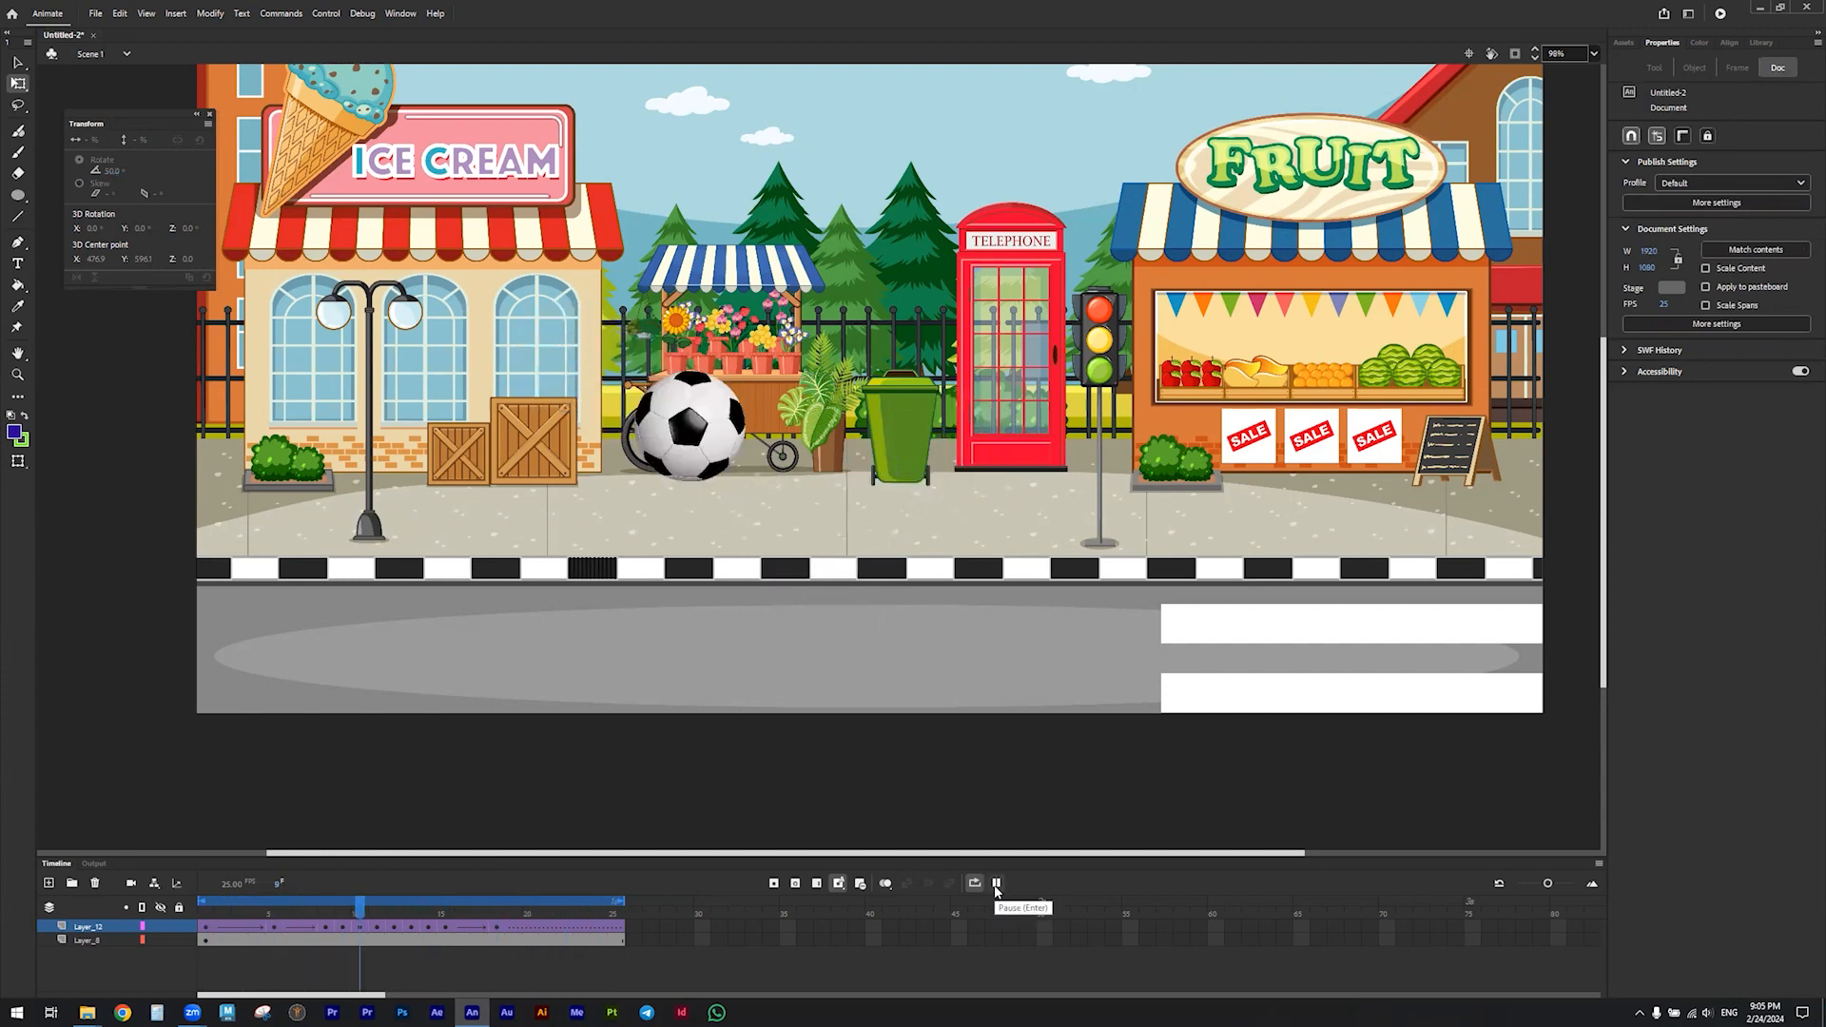
left_click(1594, 54)
left_click(1620, 77)
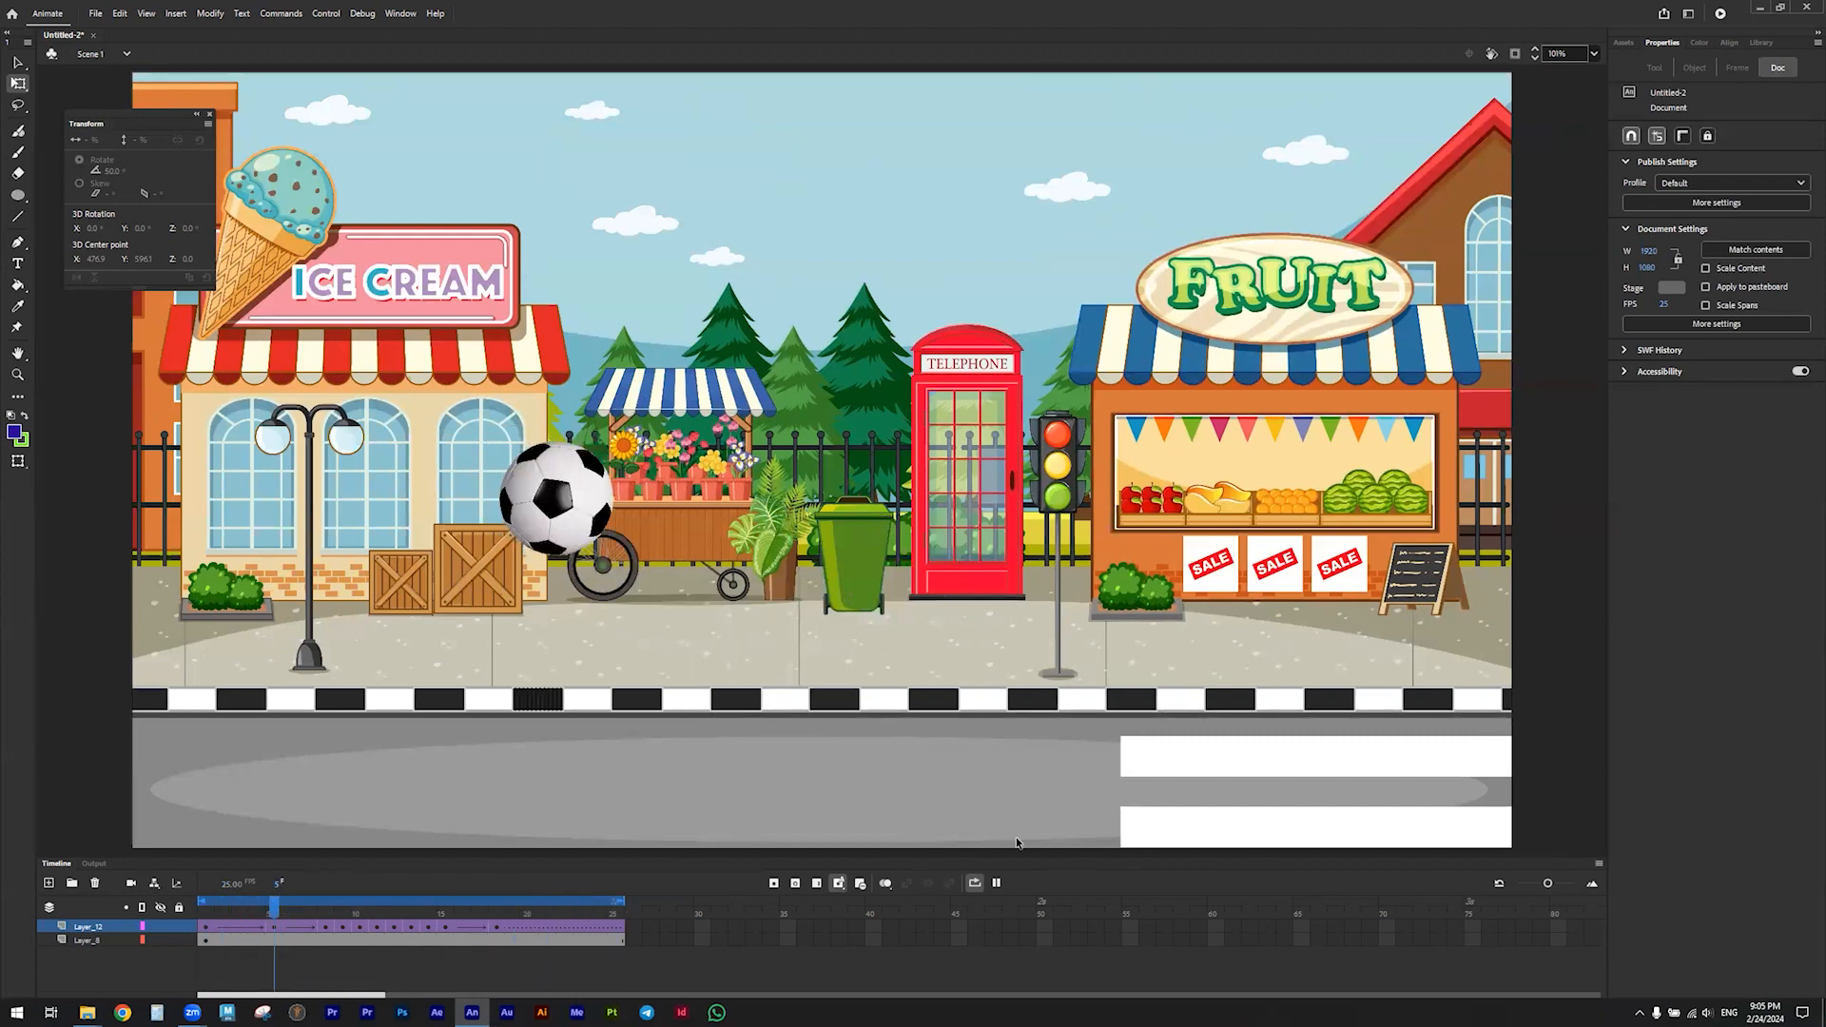
left_click(997, 884)
At frame 9, set the ball's rotation to 70° and return the playhead to frame 1
left_click_drag(233, 915, 349, 915)
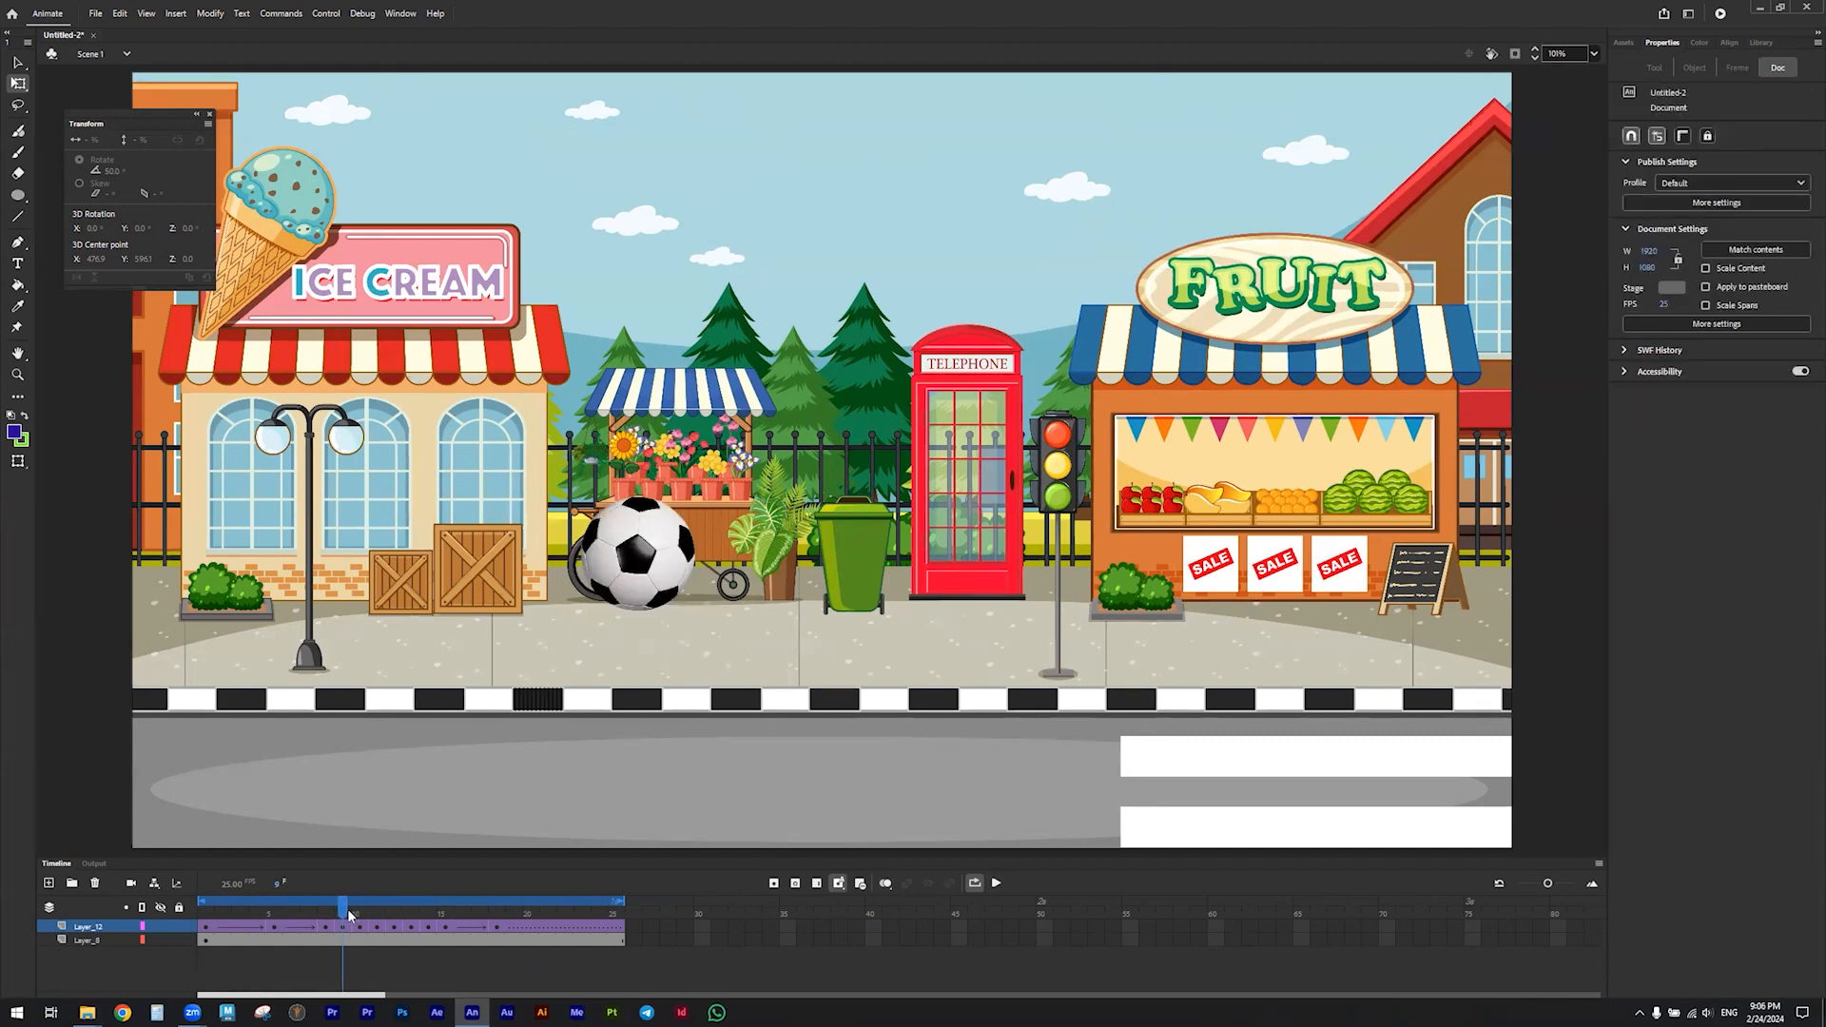
mouse_move(346, 908)
left_mouse_down()
mouse_move(258, 911)
mouse_move(346, 913)
left_mouse_up()
left_click(676, 548)
left_click(113, 175)
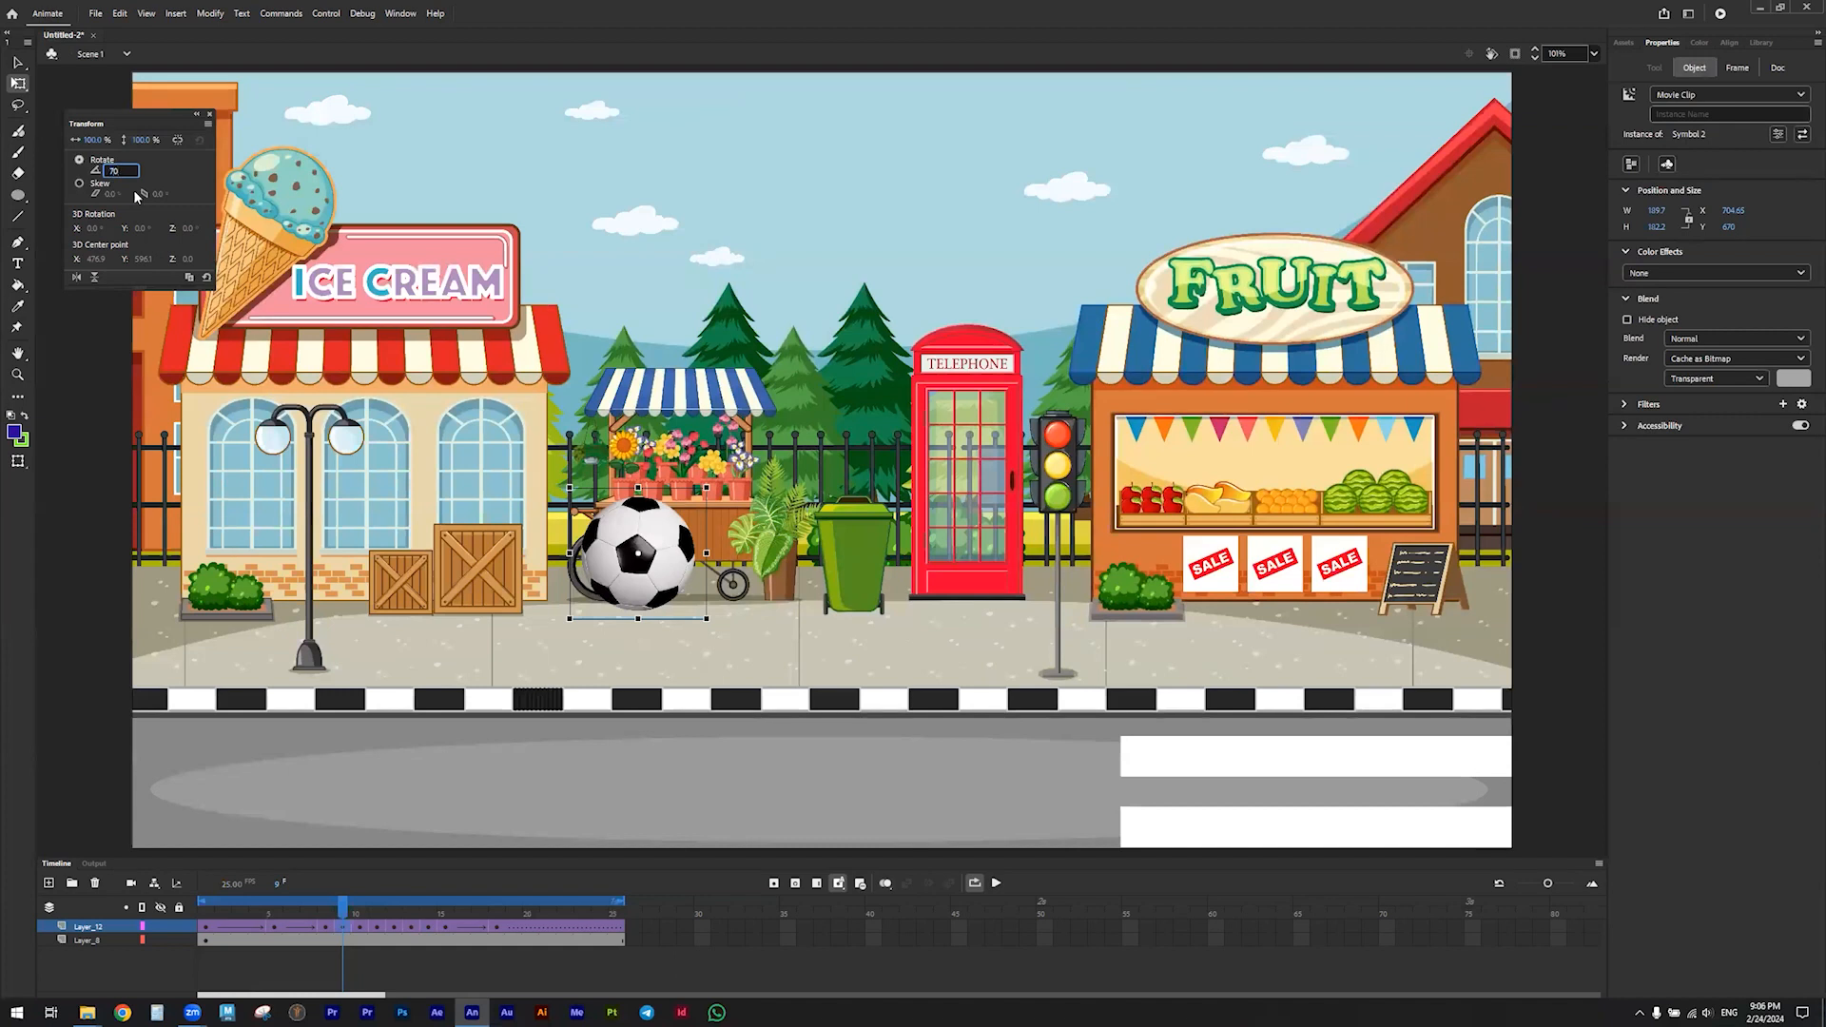
type("70")
key("Return")
left_click_drag(341, 910, 206, 930)
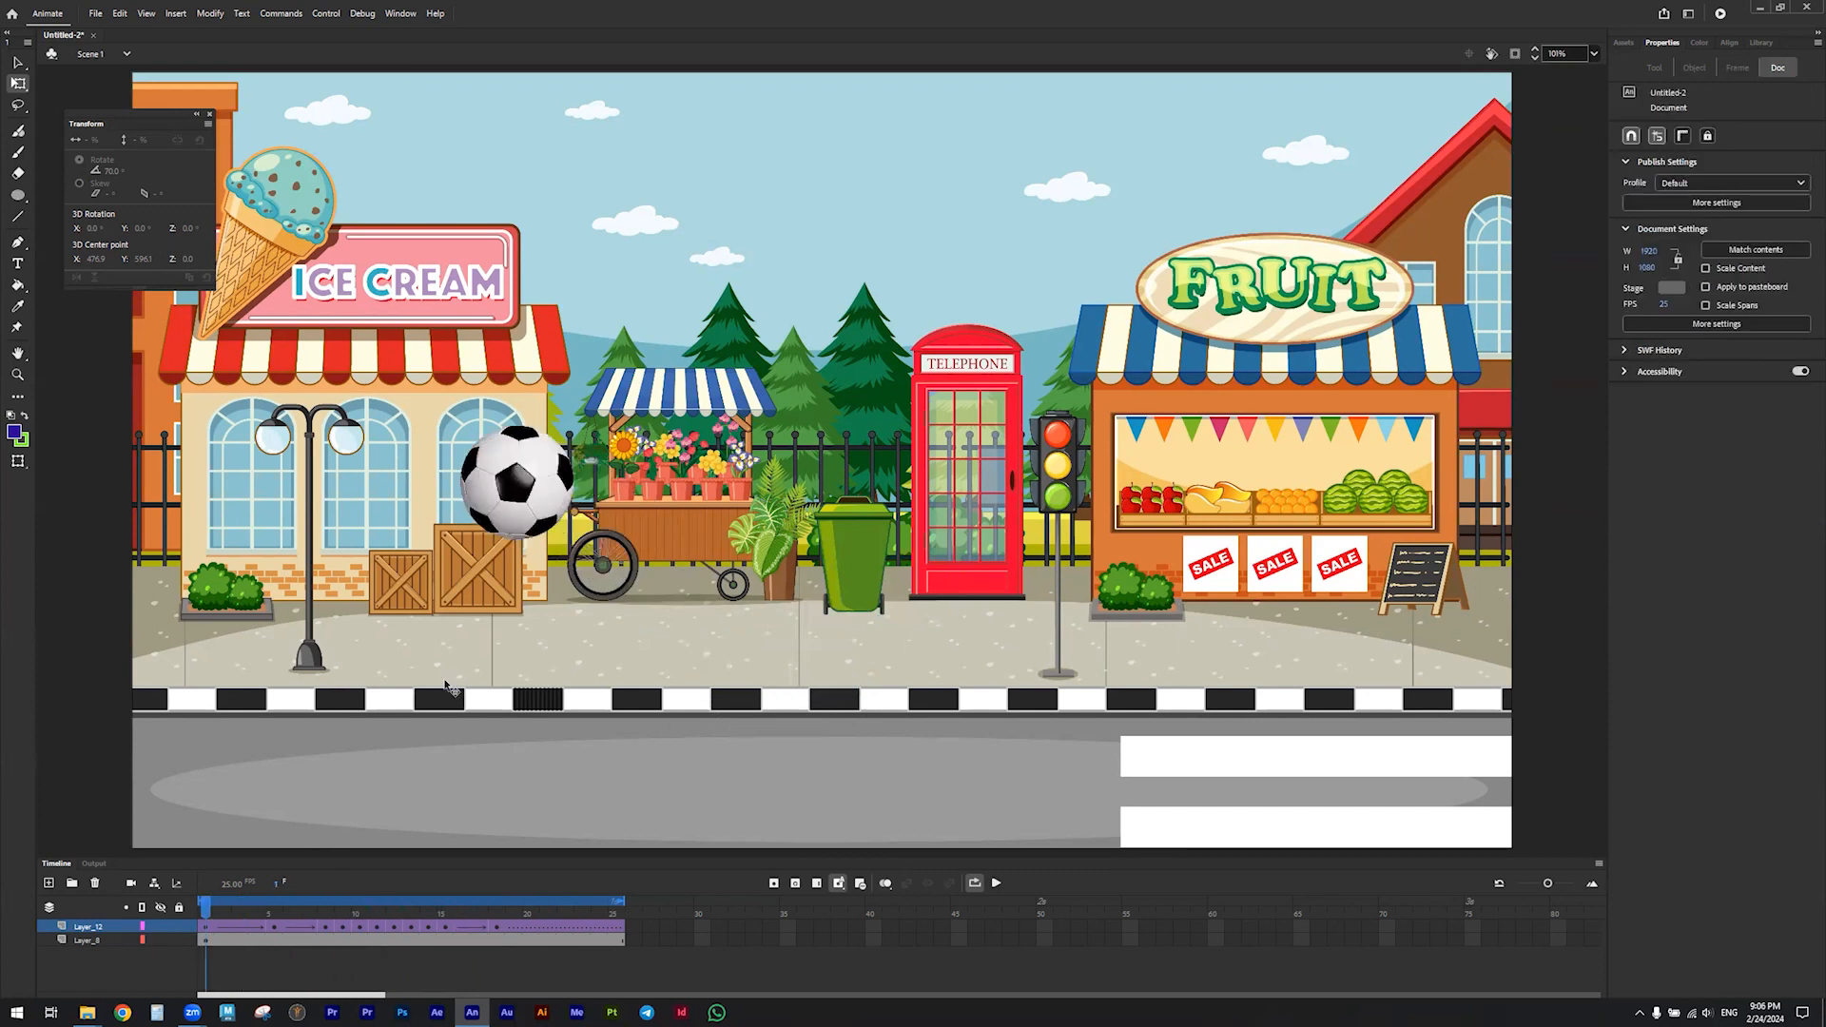